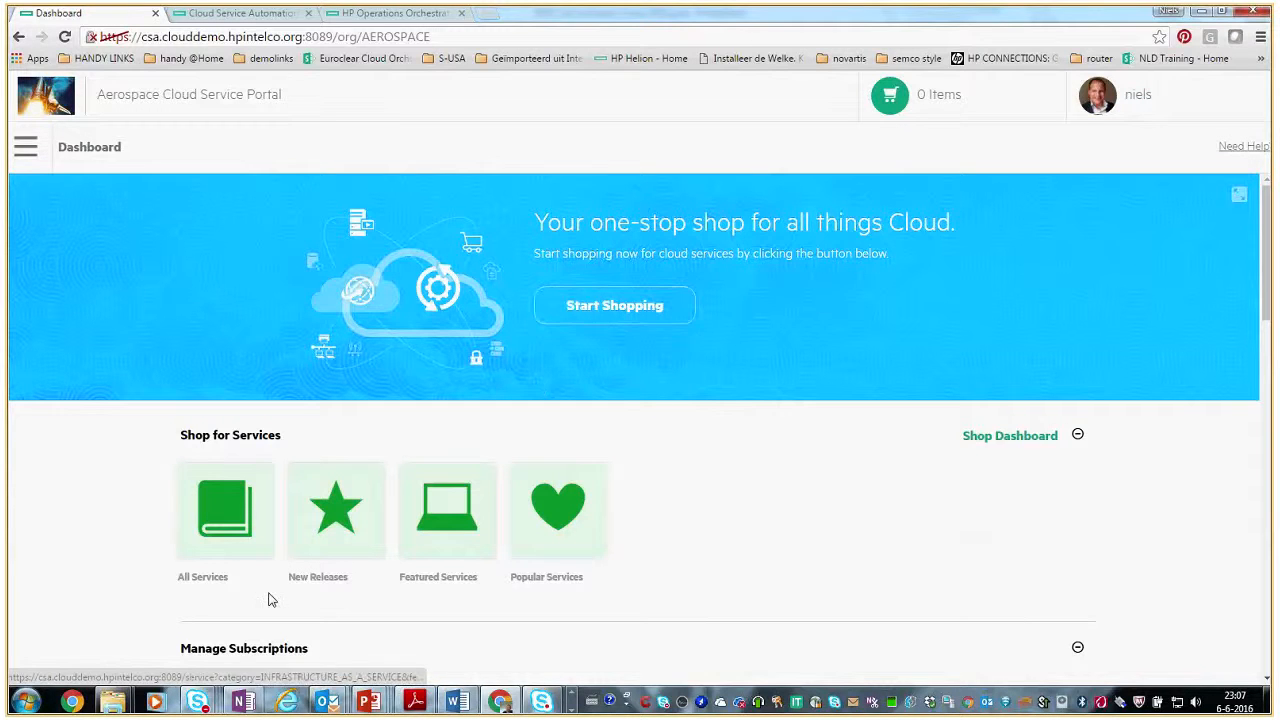
Open the catalog of all services and review its category, service type and sort order options.
left_click(210, 525)
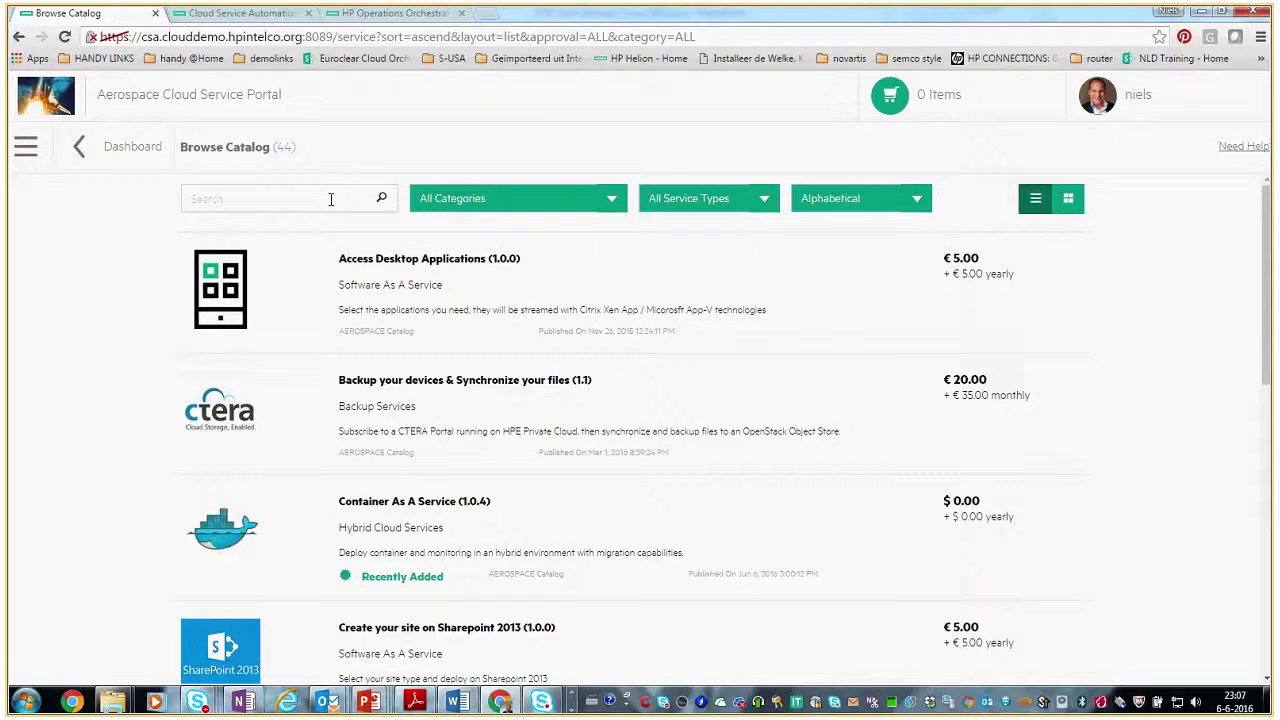
left_click(330, 199)
left_click(610, 199)
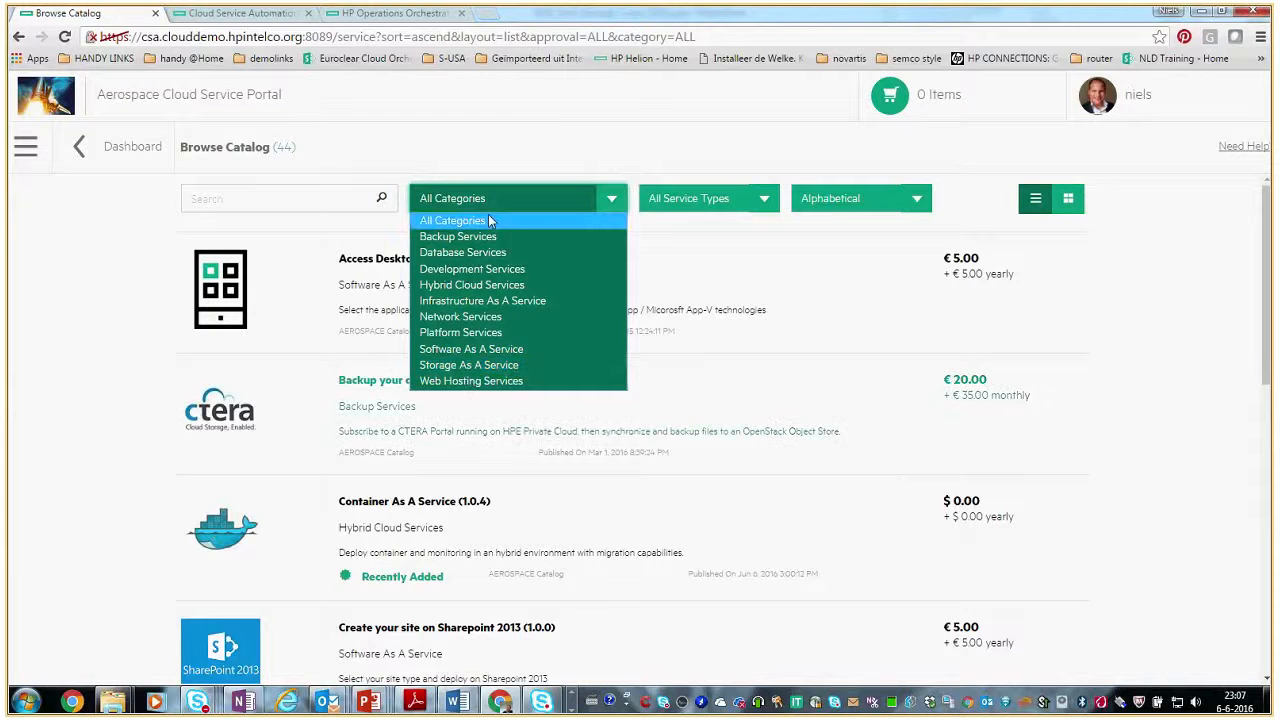
left_click(763, 200)
left_click(764, 201)
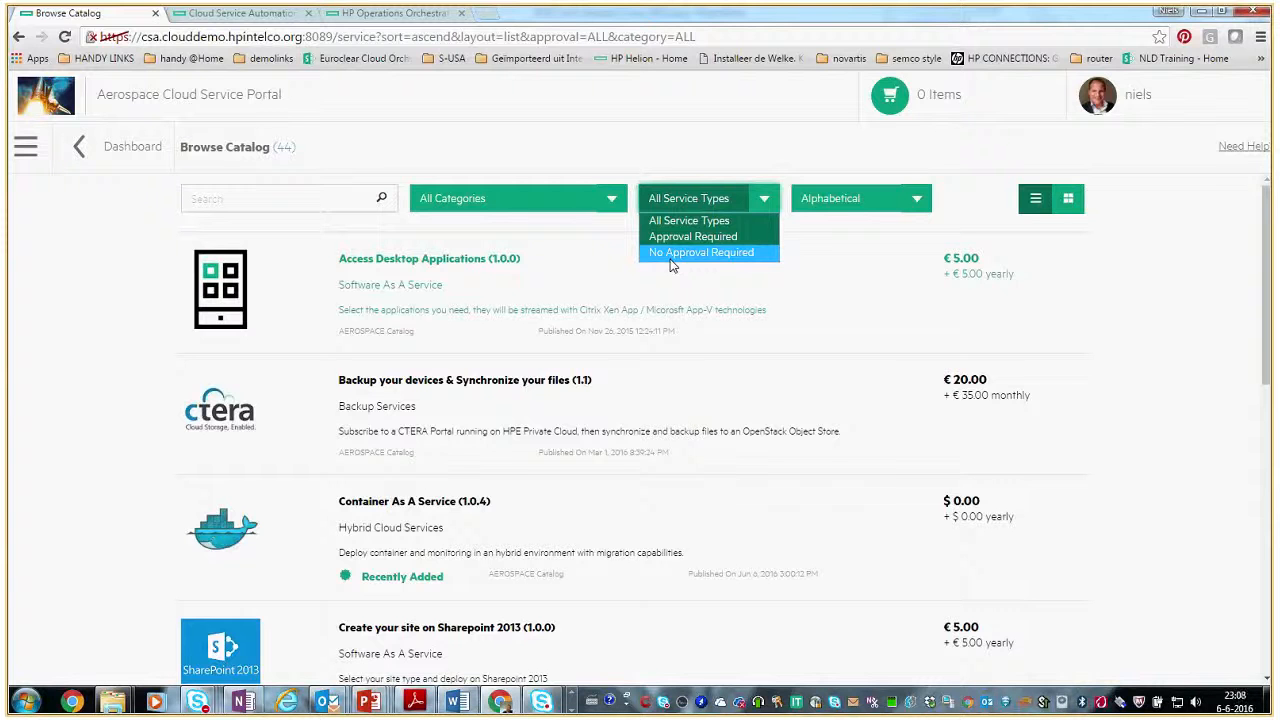
left_click(899, 203)
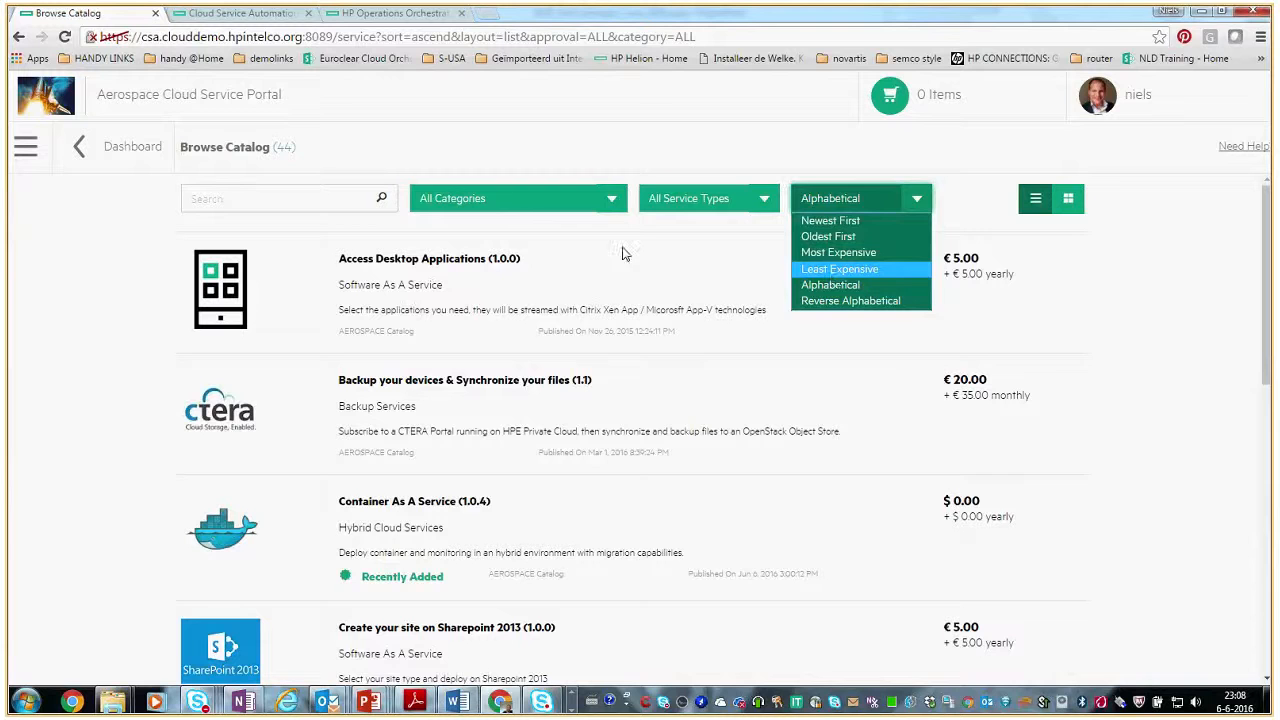
Check out the Access Desktop Applications service with Access Skype and name the subscription "My desktop items".
left_click(615, 280)
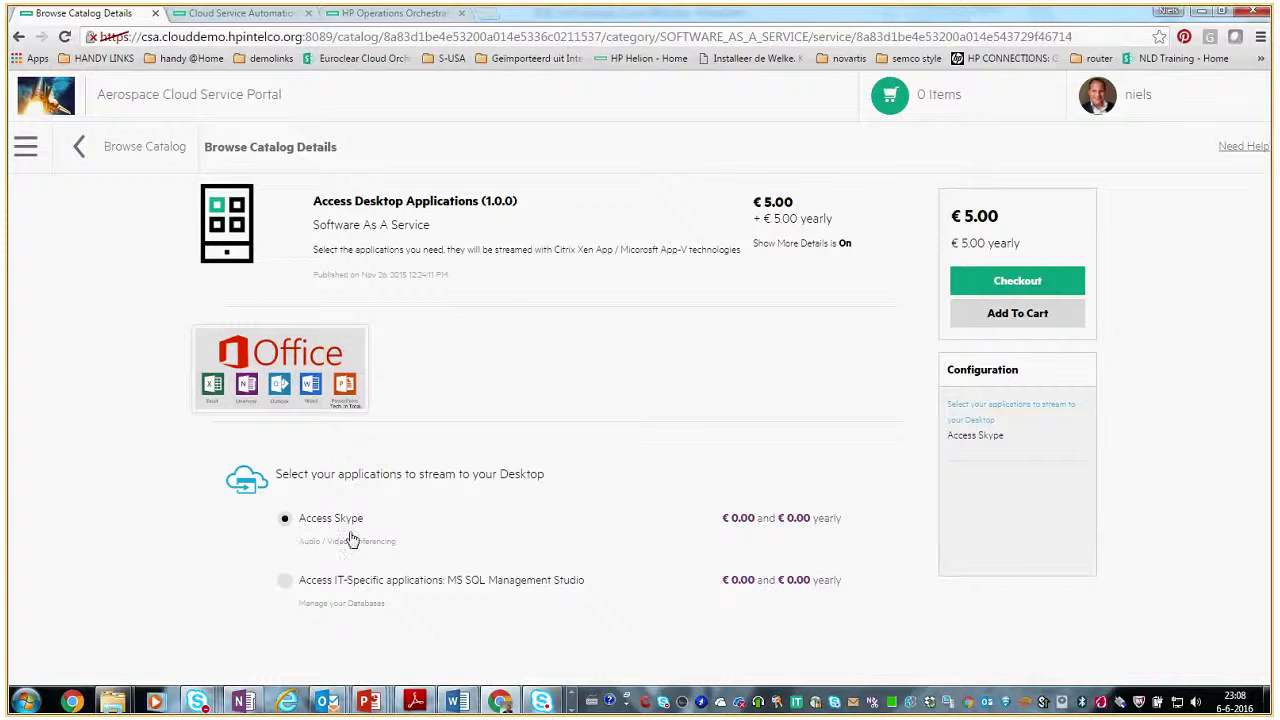
left_click(976, 284)
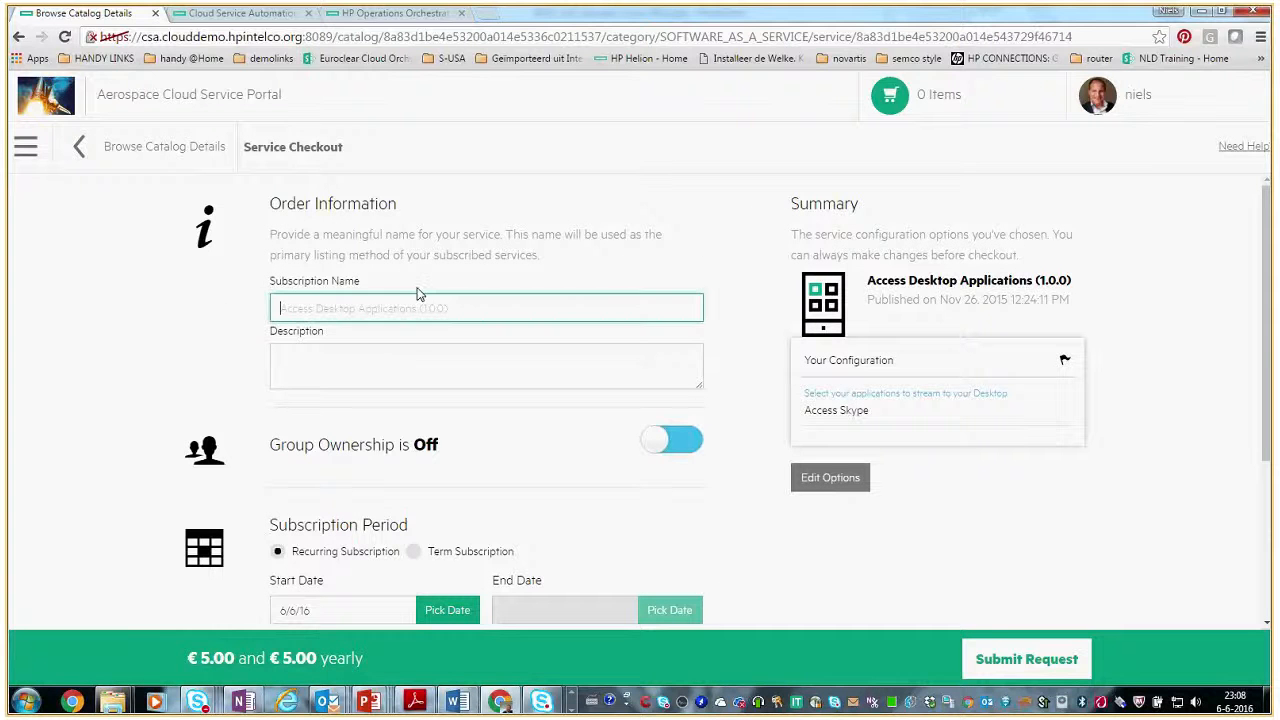
type("My desktop items")
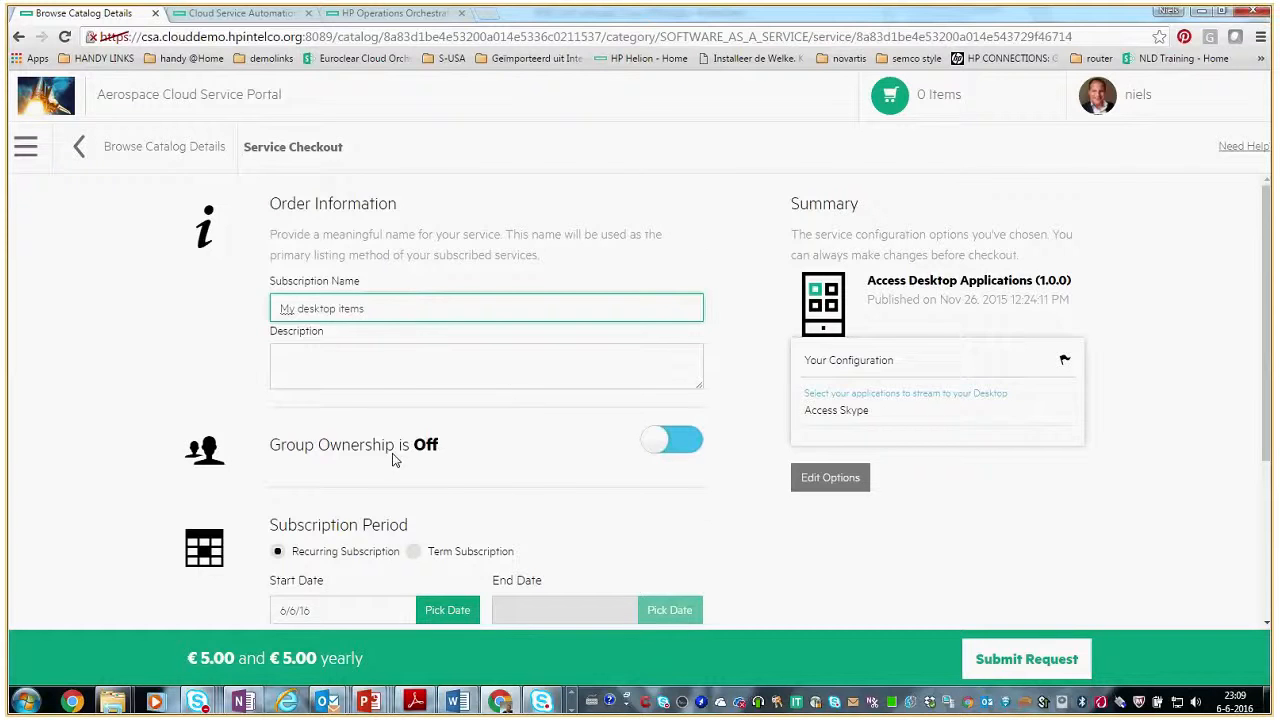
Change the subscription period to a term subscription from 6/6/16 to 6/6/17 and submit the request.
scroll(393, 459, "down", 3)
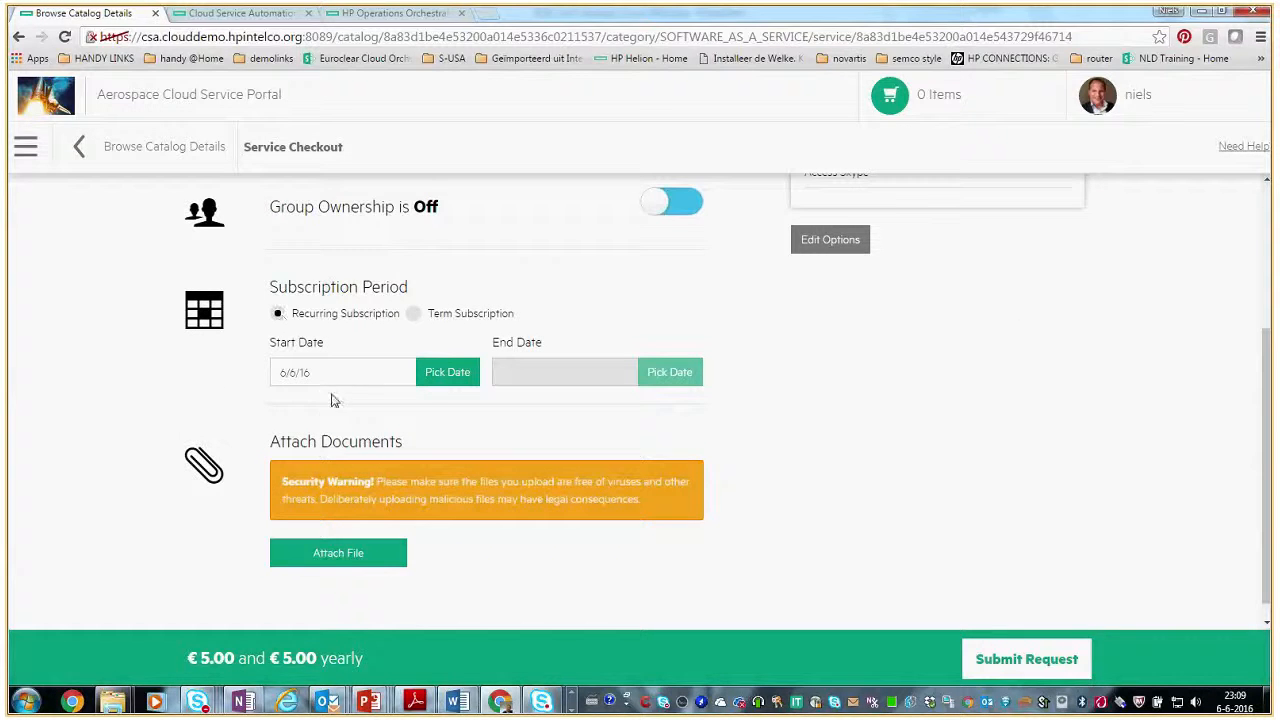
left_click(445, 372)
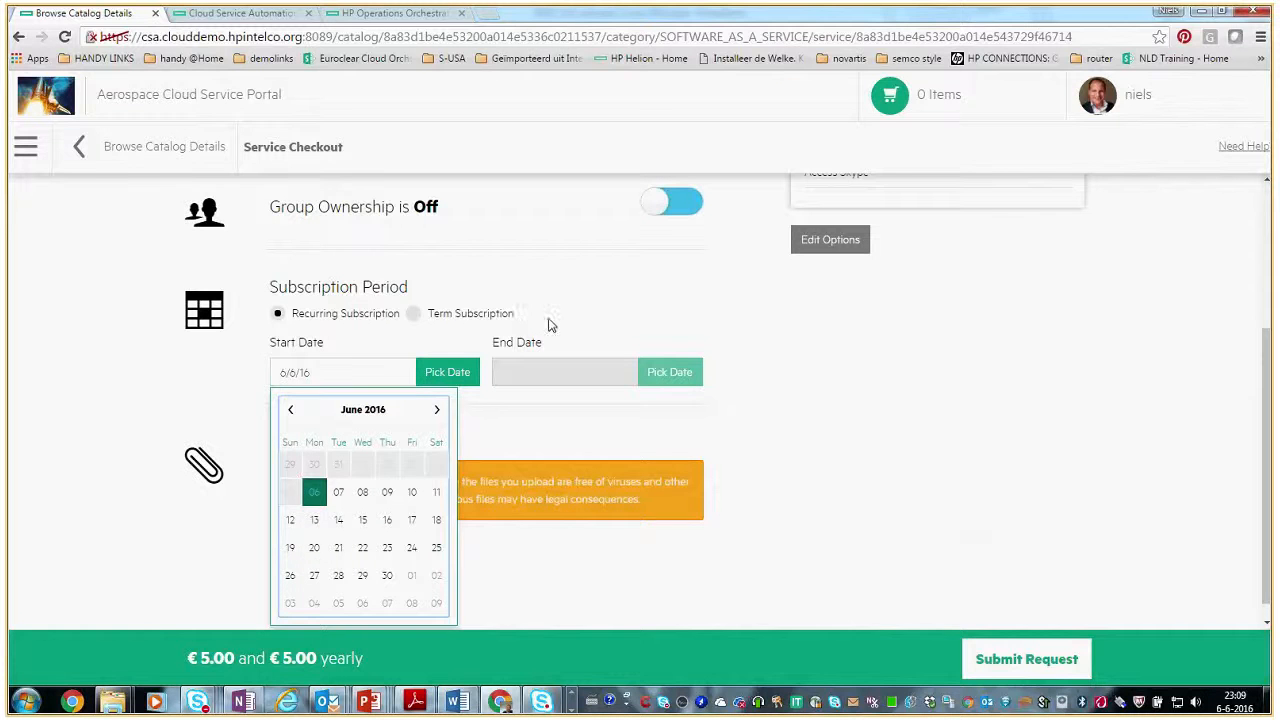
left_click(389, 318)
left_click(412, 316)
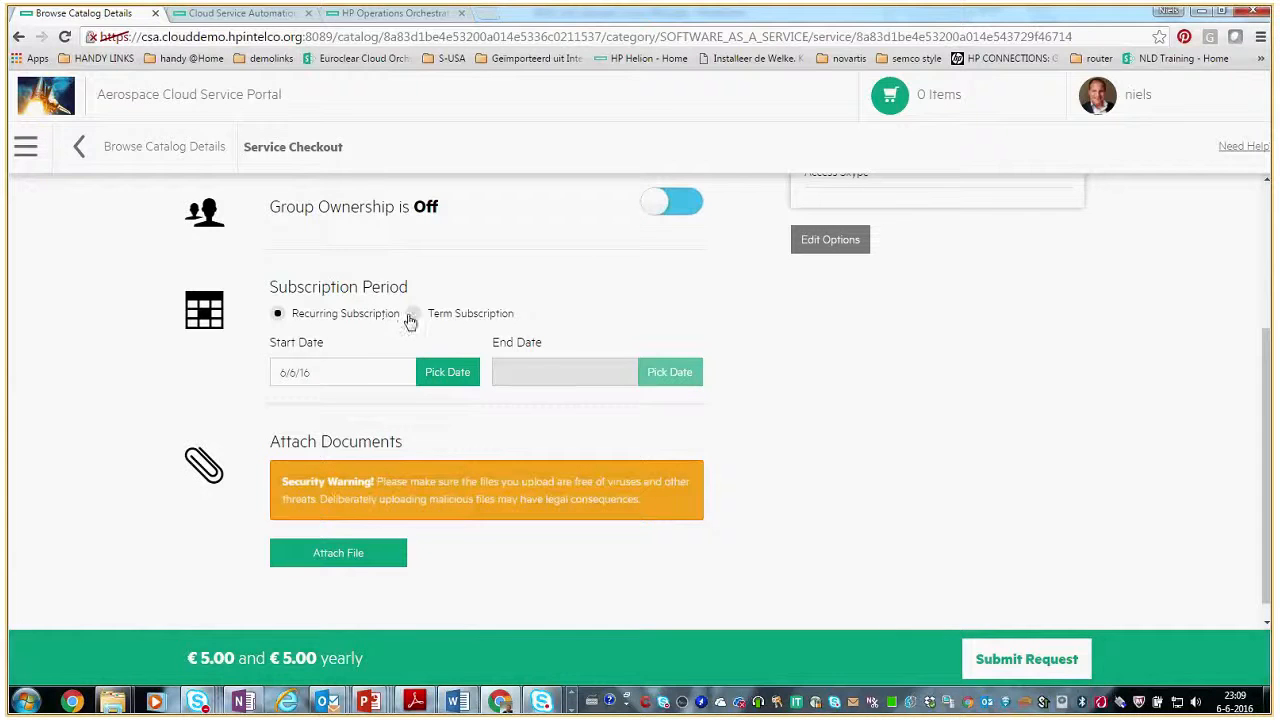
left_click(670, 383)
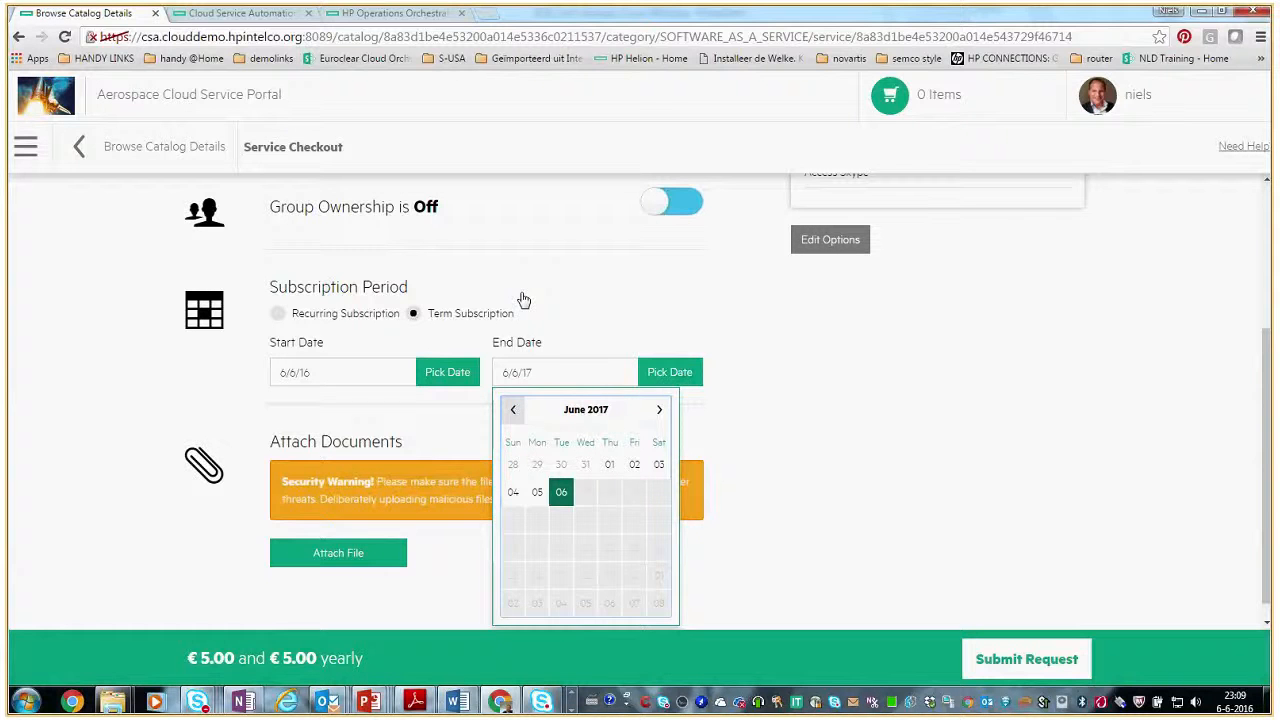
left_click(571, 320)
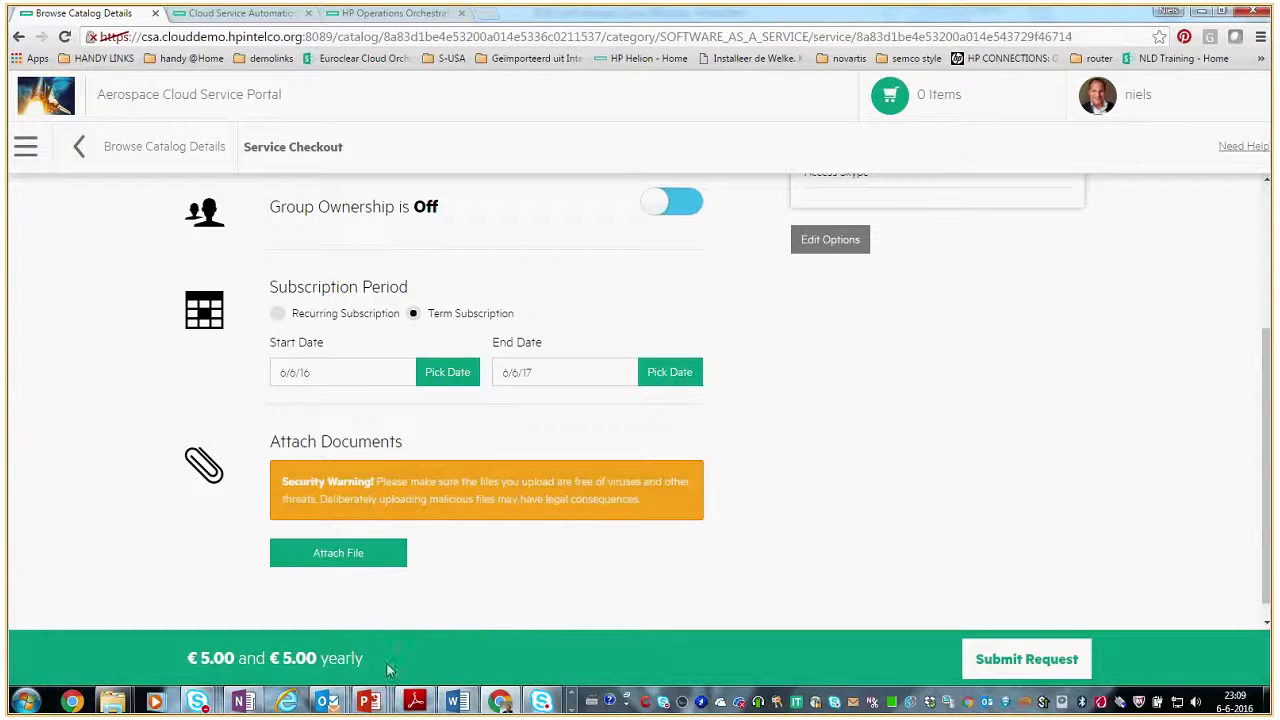
left_click(994, 667)
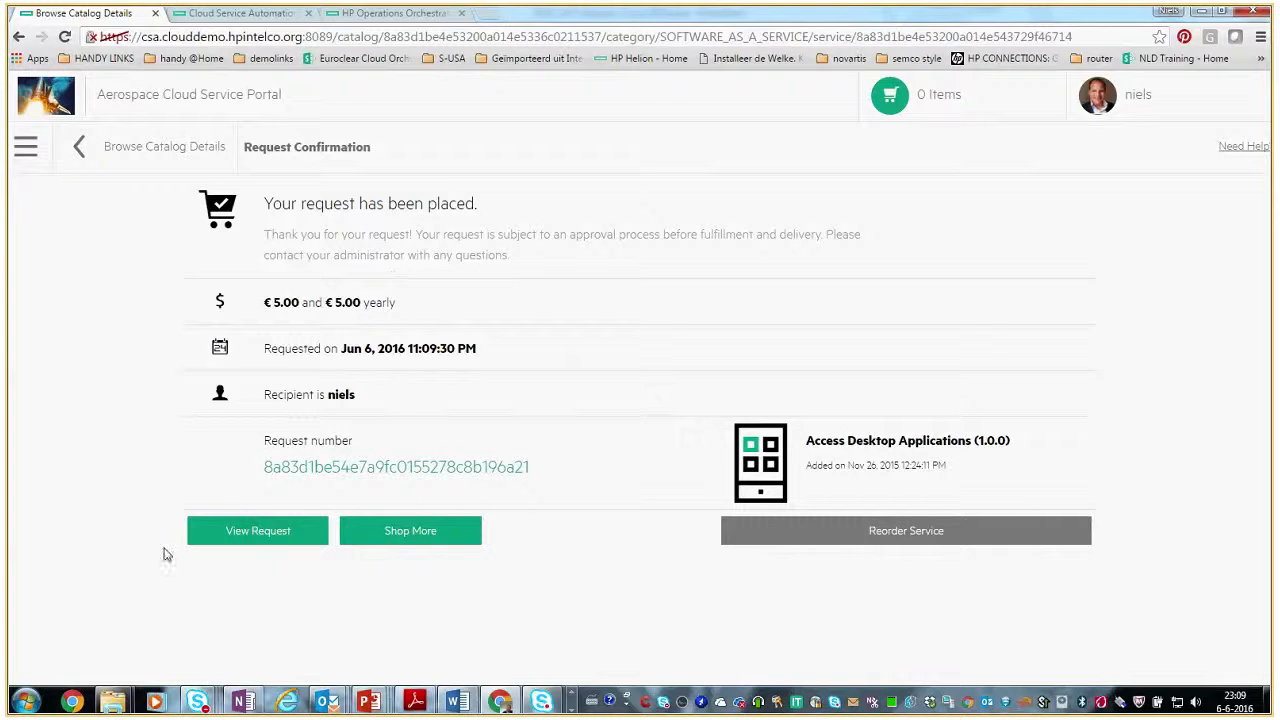
Return to the full service catalog and look through the range of offered services.
left_click(160, 152)
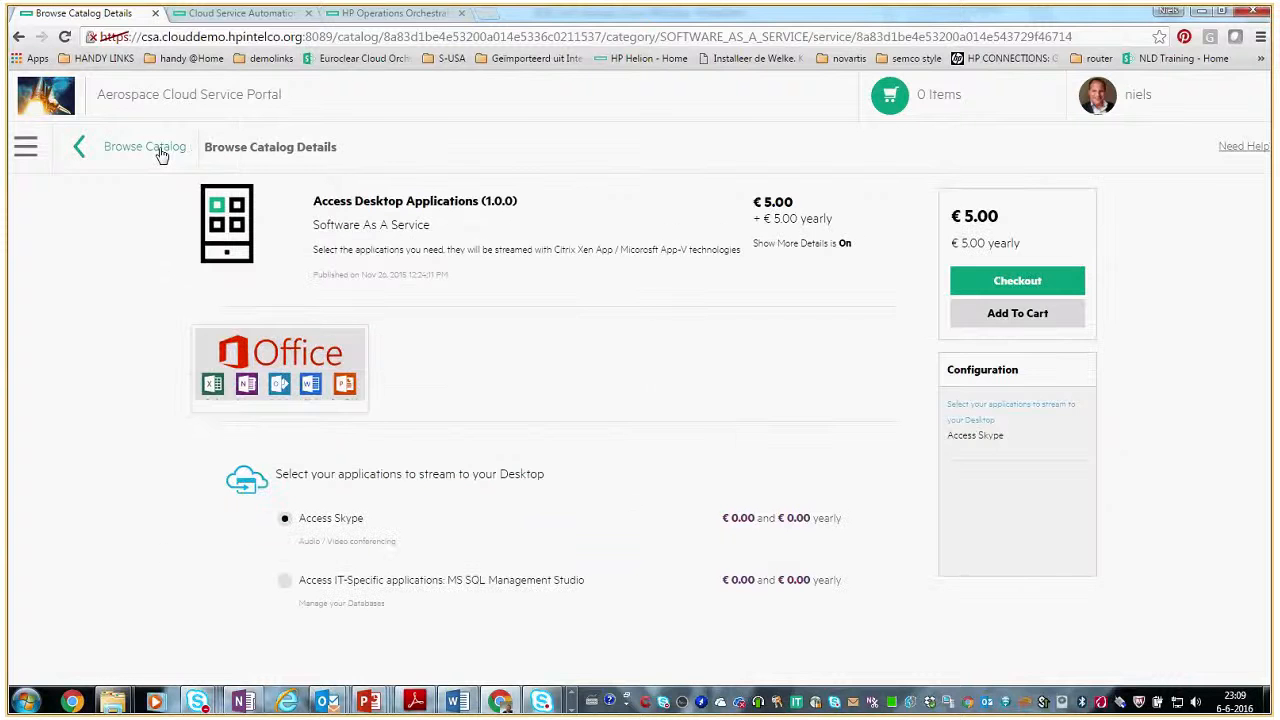
left_click(146, 150)
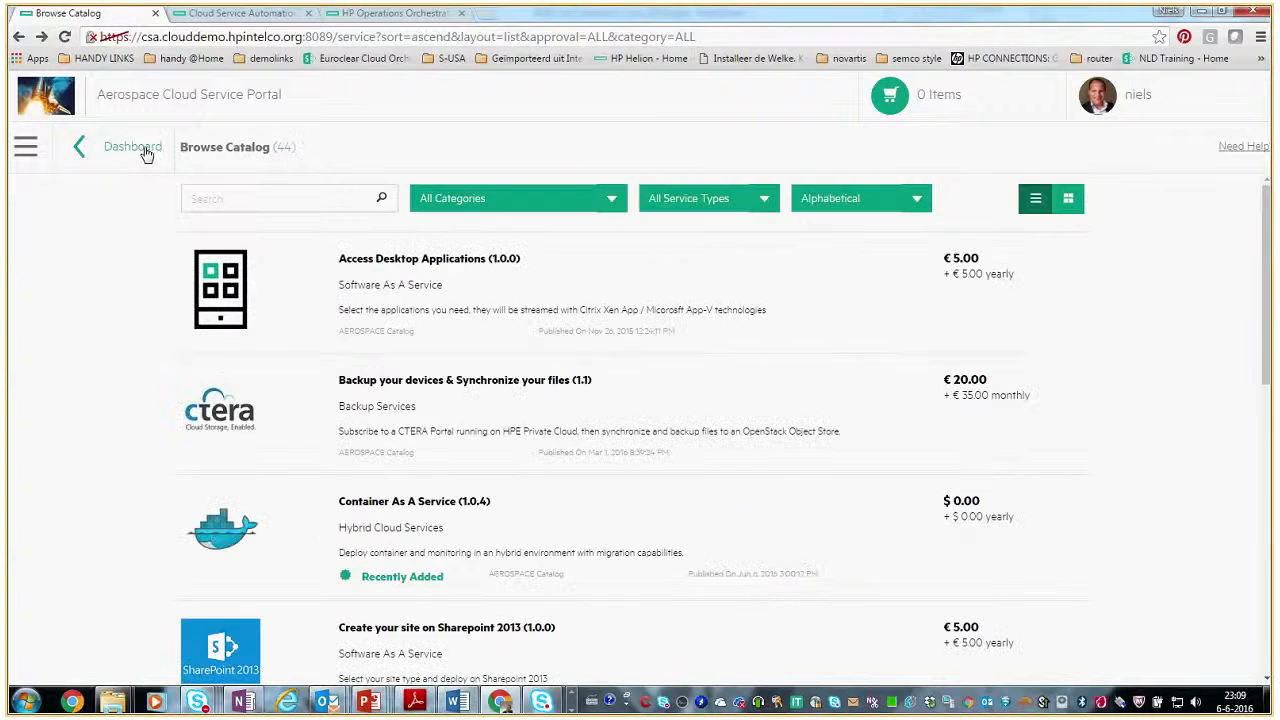
scroll(343, 528, "down", 5)
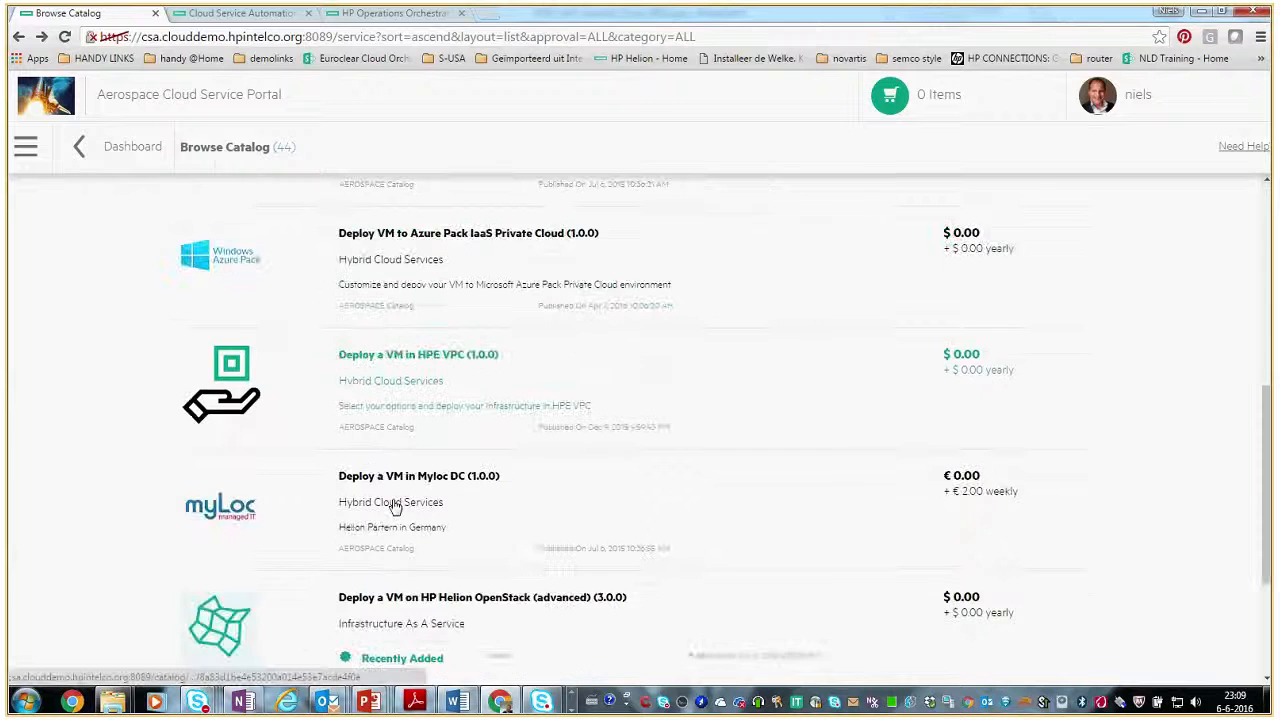
scroll(395, 507, "down", 1)
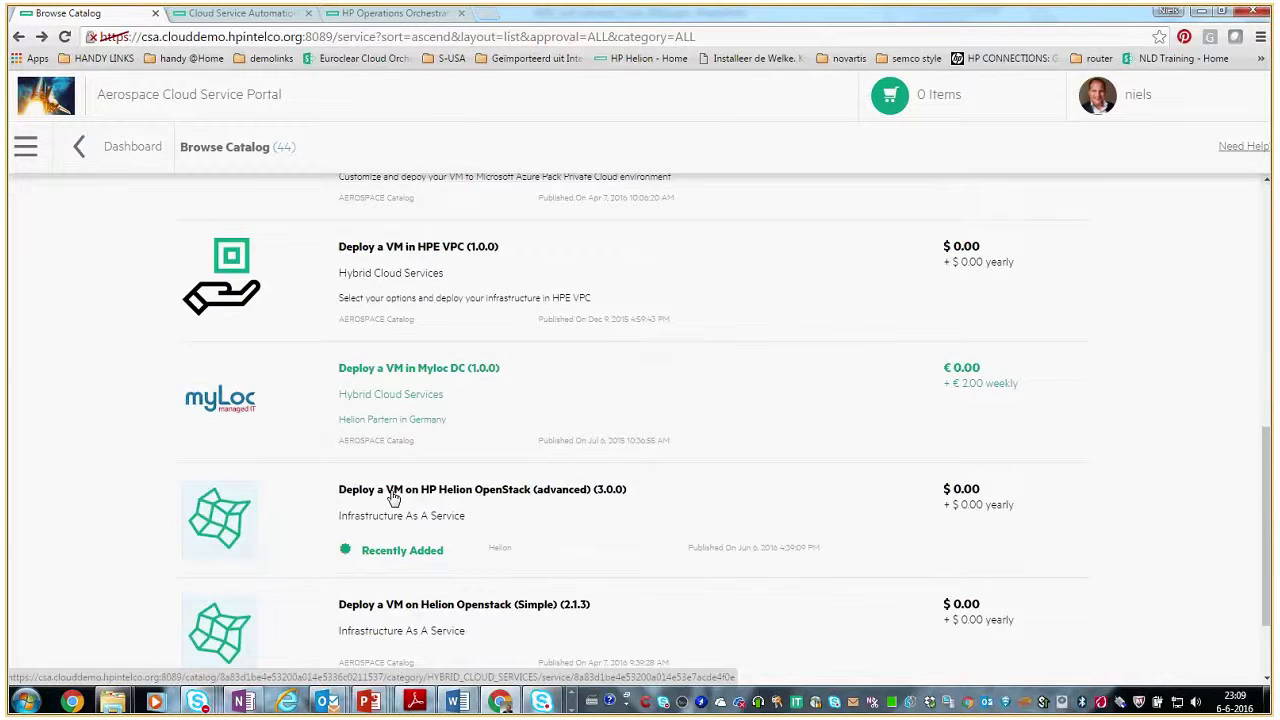
scroll(391, 494, "down", 1)
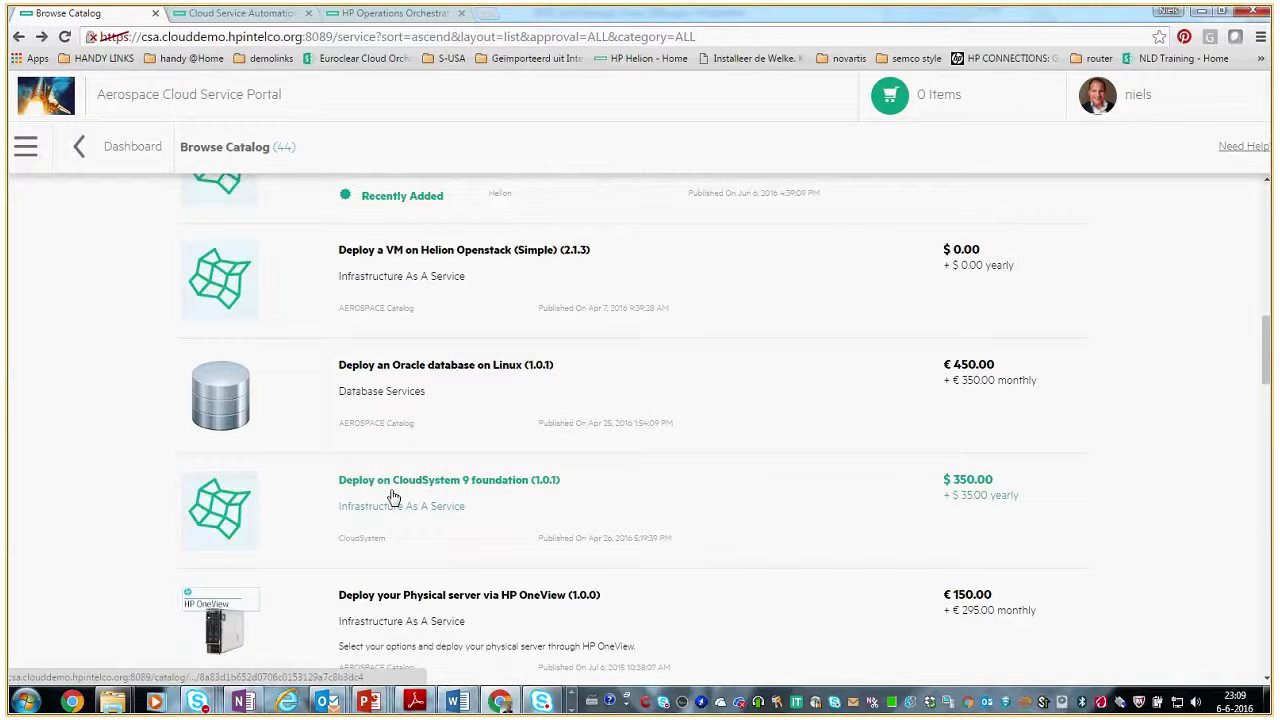
scroll(391, 494, "down", 5)
scroll(393, 497, "down", 1)
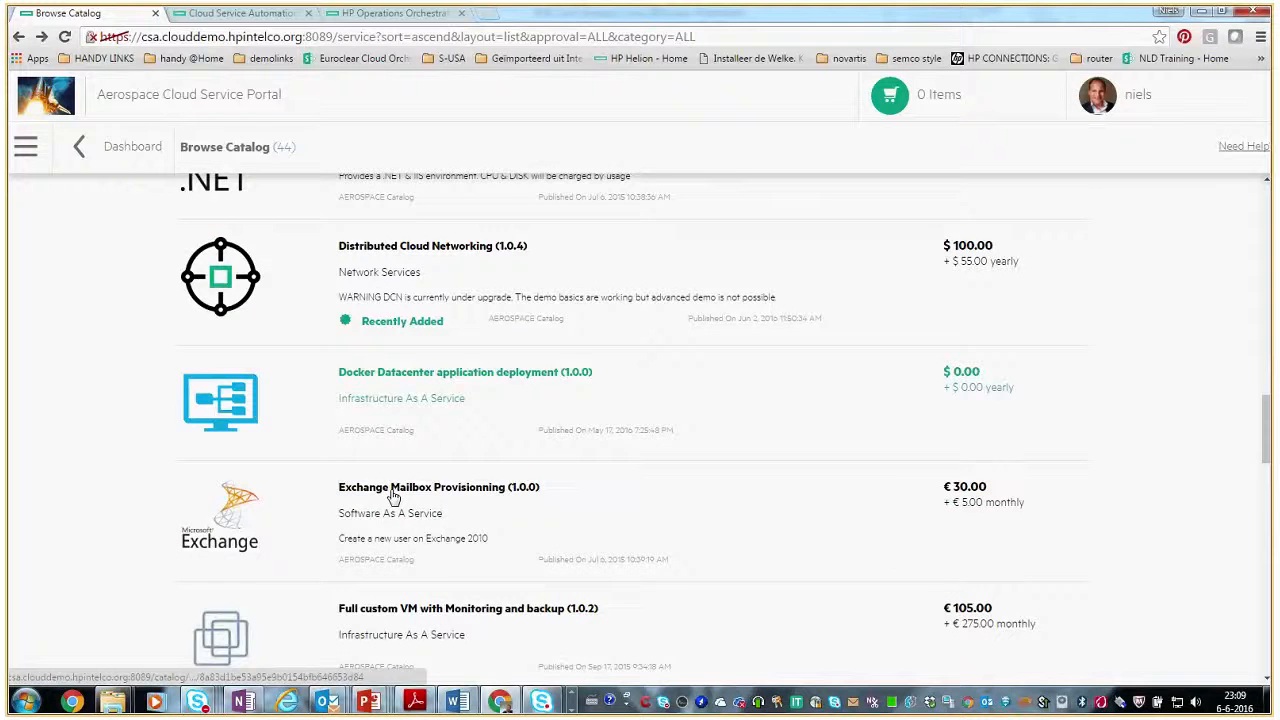
scroll(393, 497, "down", 3)
scroll(393, 497, "down", 4)
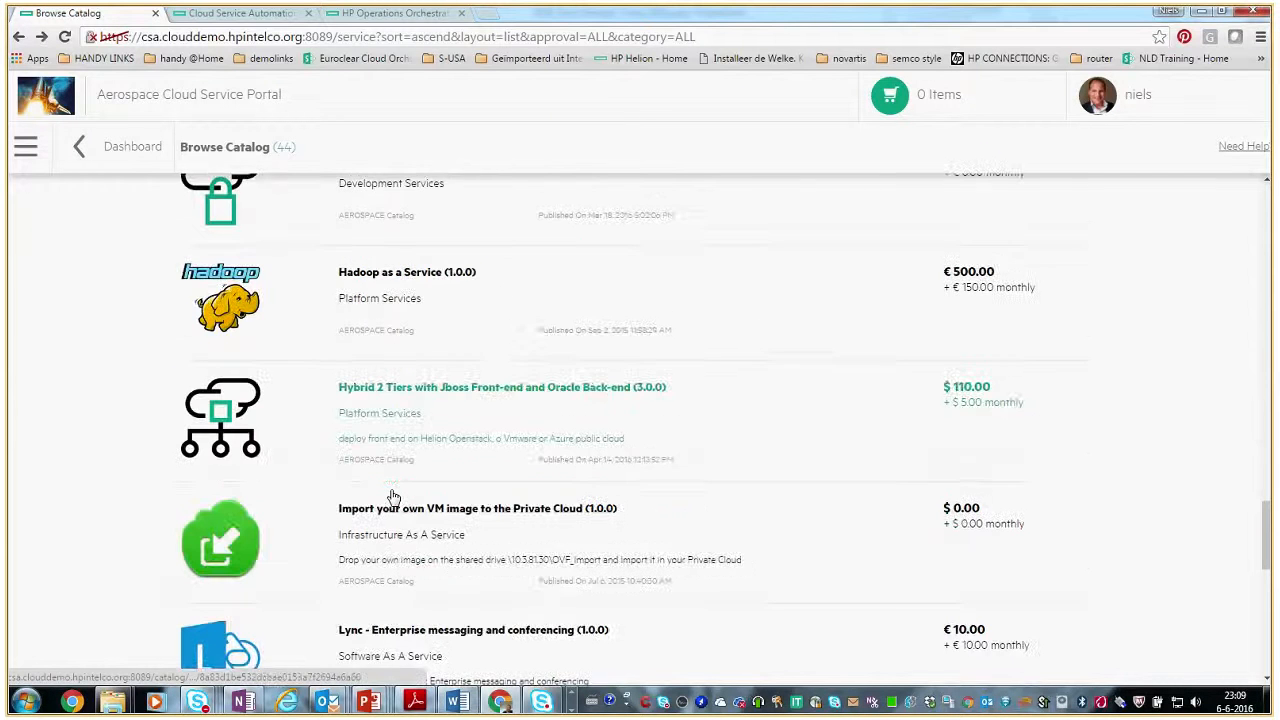
scroll(393, 497, "down", 4)
scroll(393, 497, "down", 2)
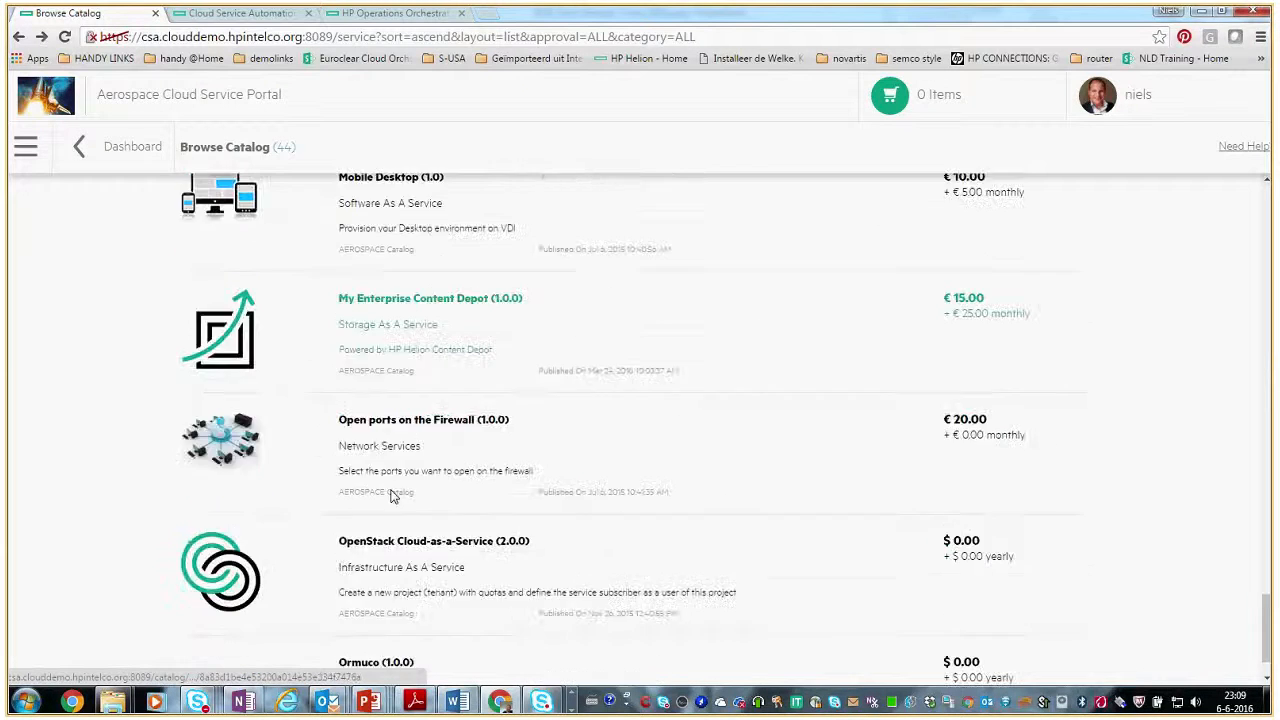
scroll(393, 497, "down", 1)
scroll(393, 493, "up", 4)
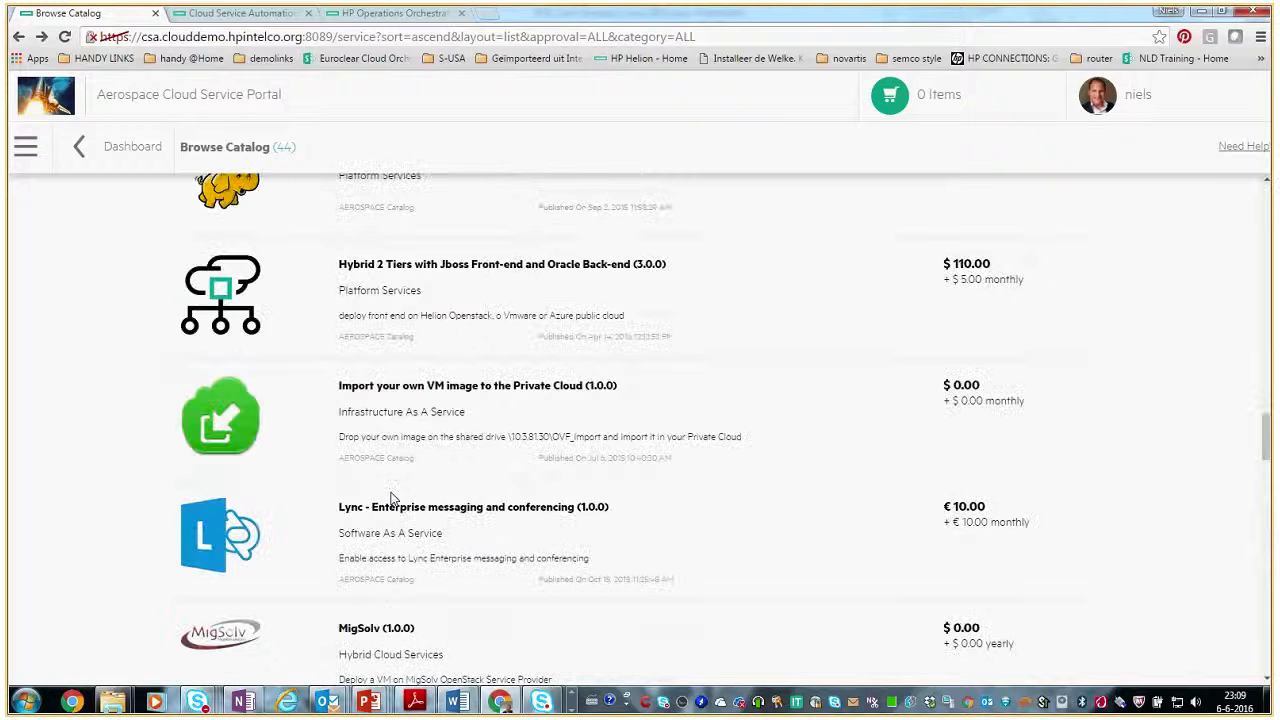
scroll(393, 490, "up", 8)
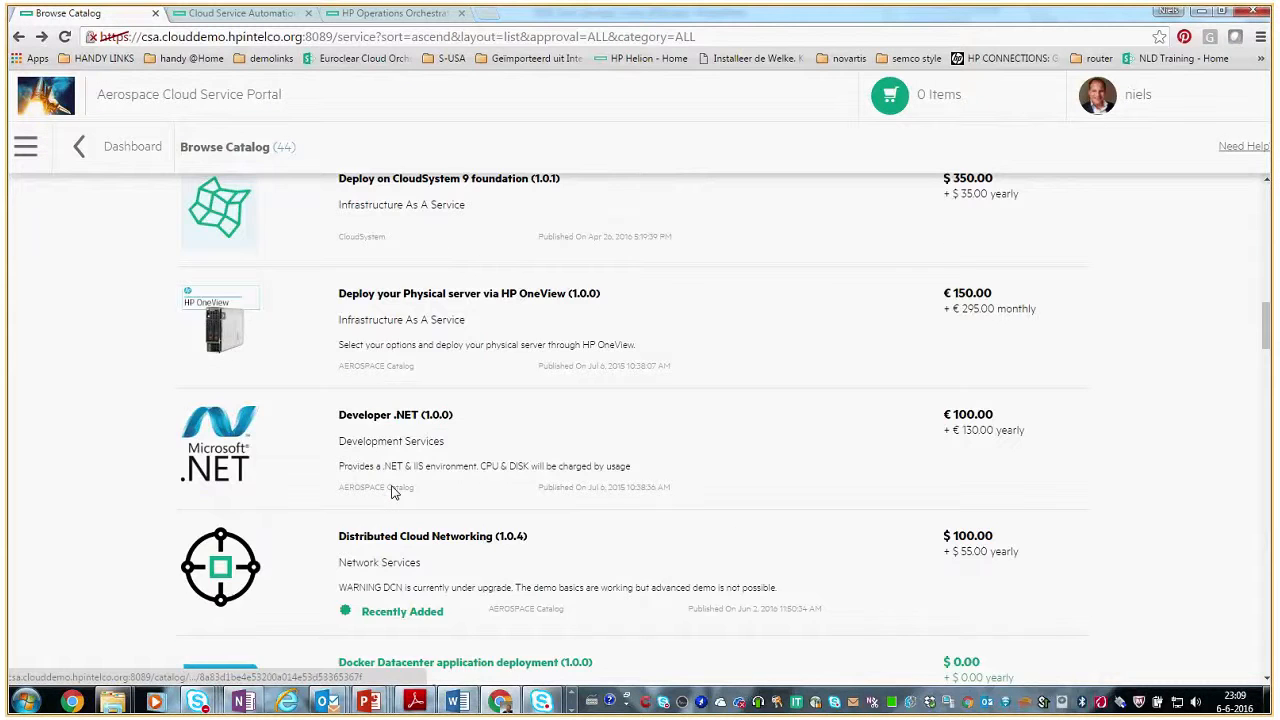
scroll(393, 490, "up", 5)
Filter the catalog to Infrastructure As A Service and open the Fully Customized VM with Backup, monitoring and CMDB update offering.
left_click(609, 202)
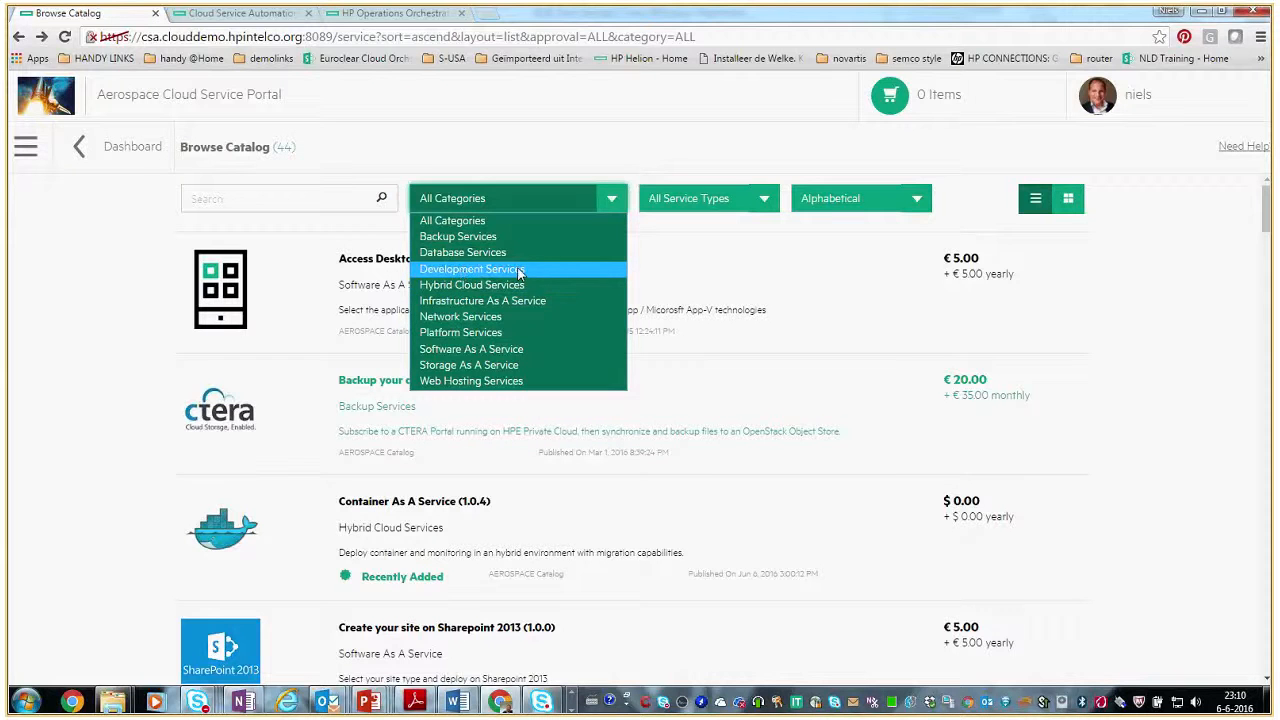
left_click(476, 300)
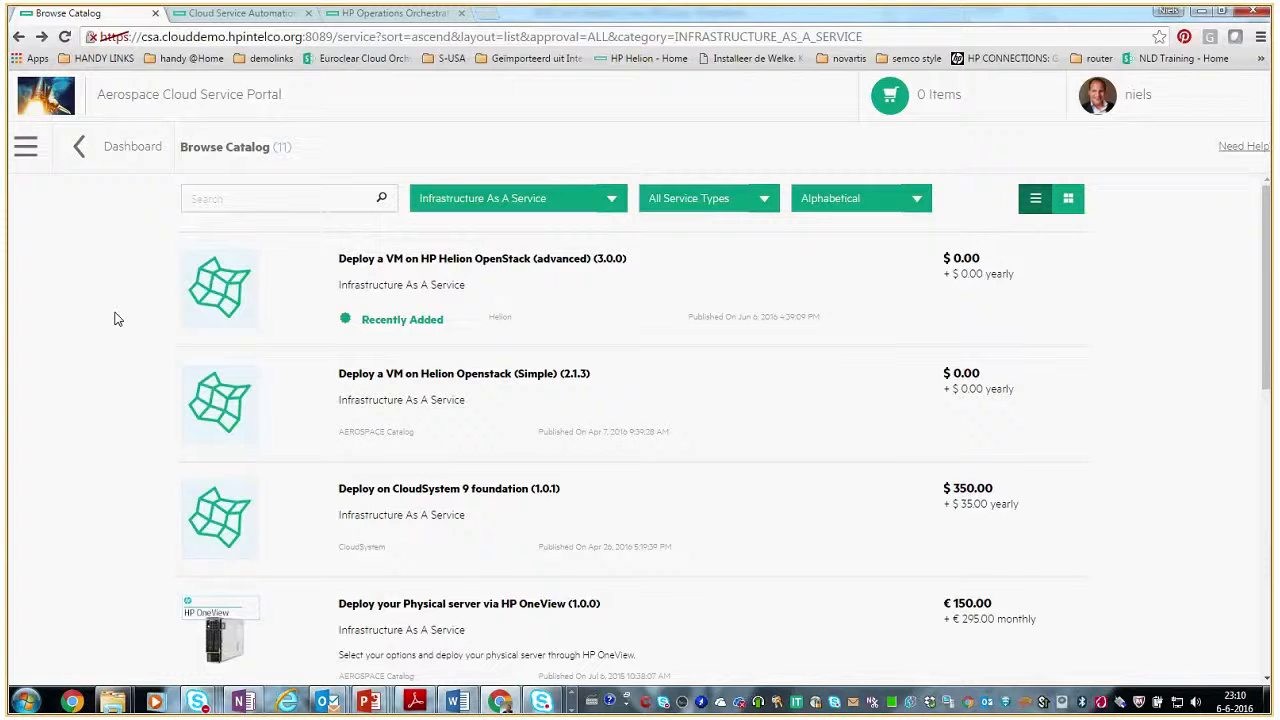
scroll(115, 318, "down", 4)
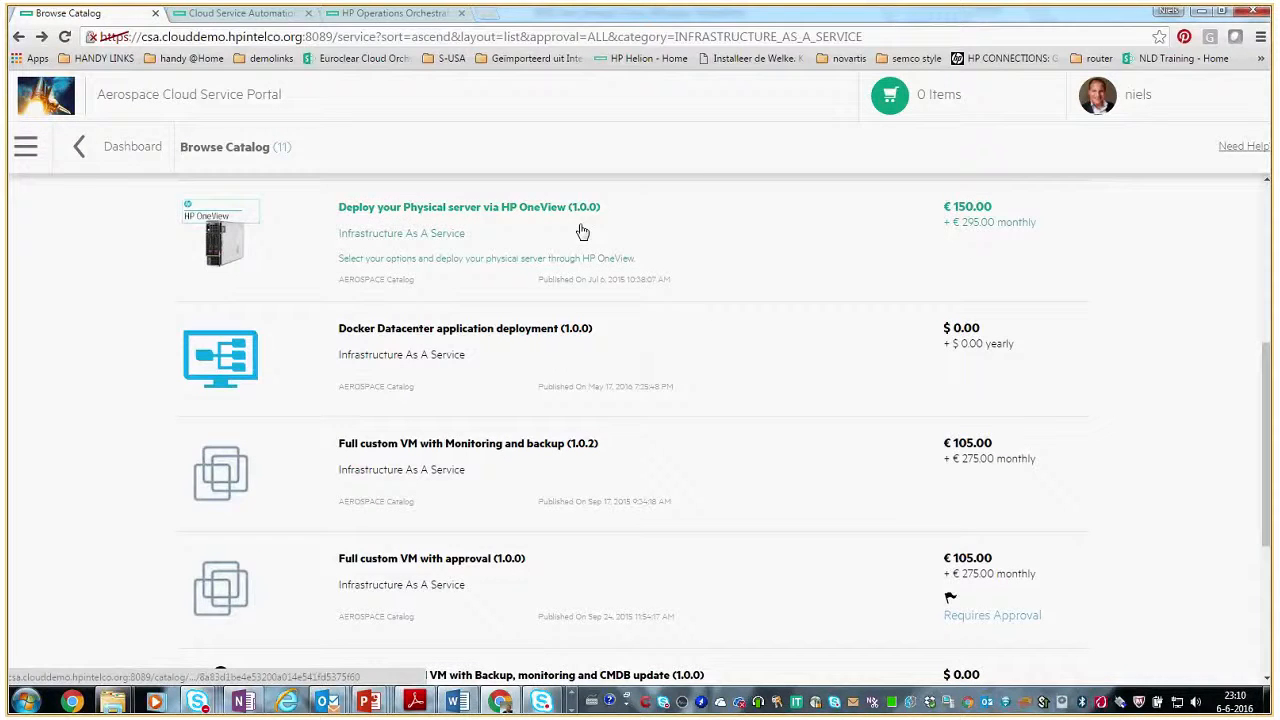
scroll(306, 589, "down", 3)
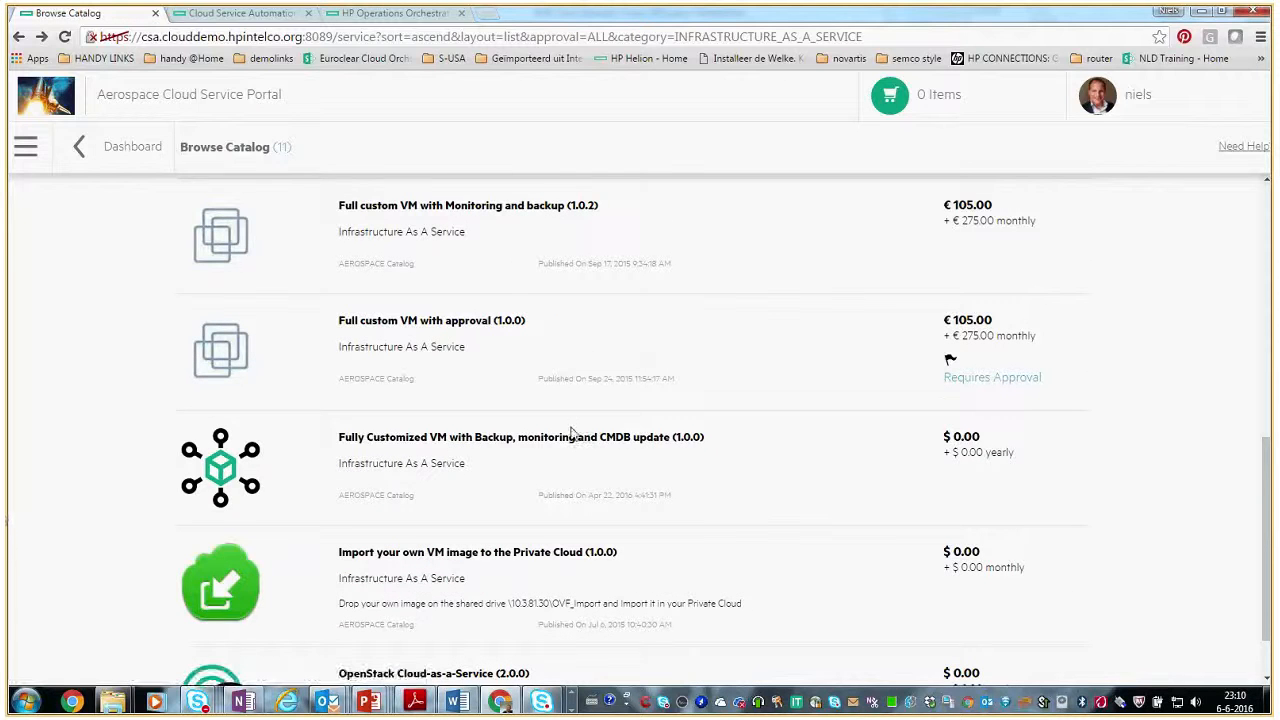
left_click(562, 445)
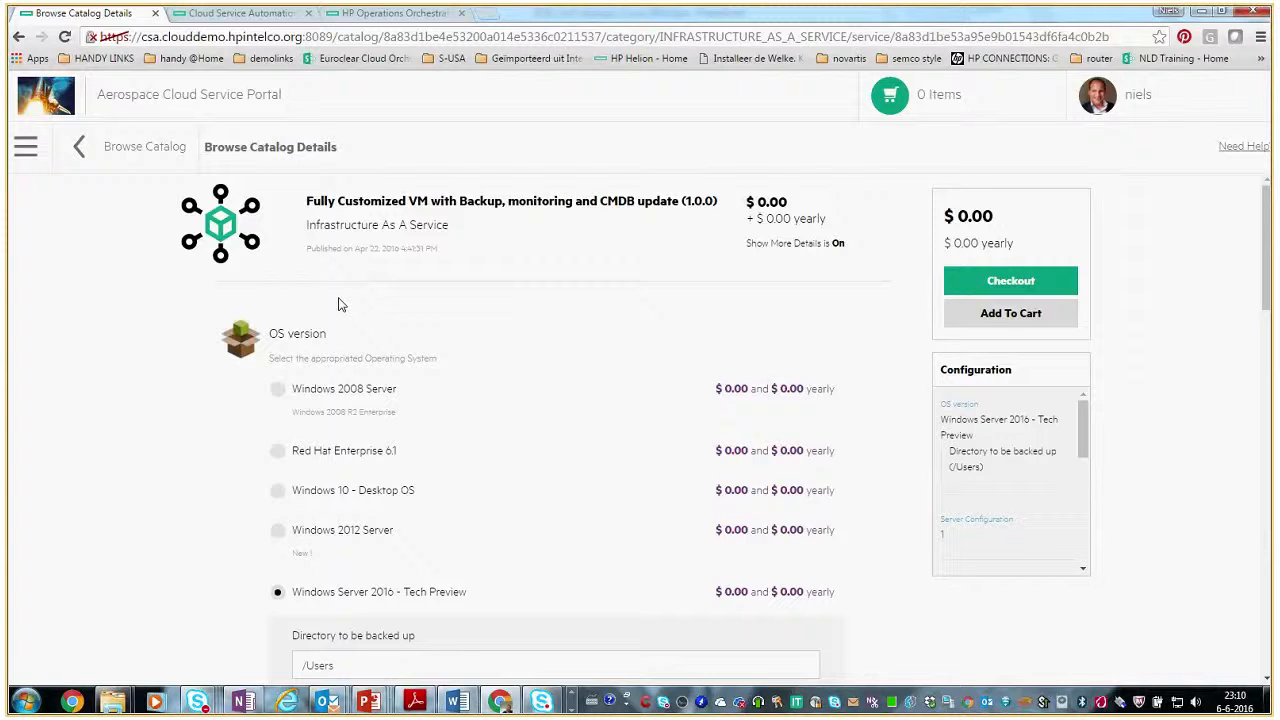
Examine the VM offering's operating system, CPU, memory, additional disk, network and monitoring options.
scroll(302, 232, "down", 3)
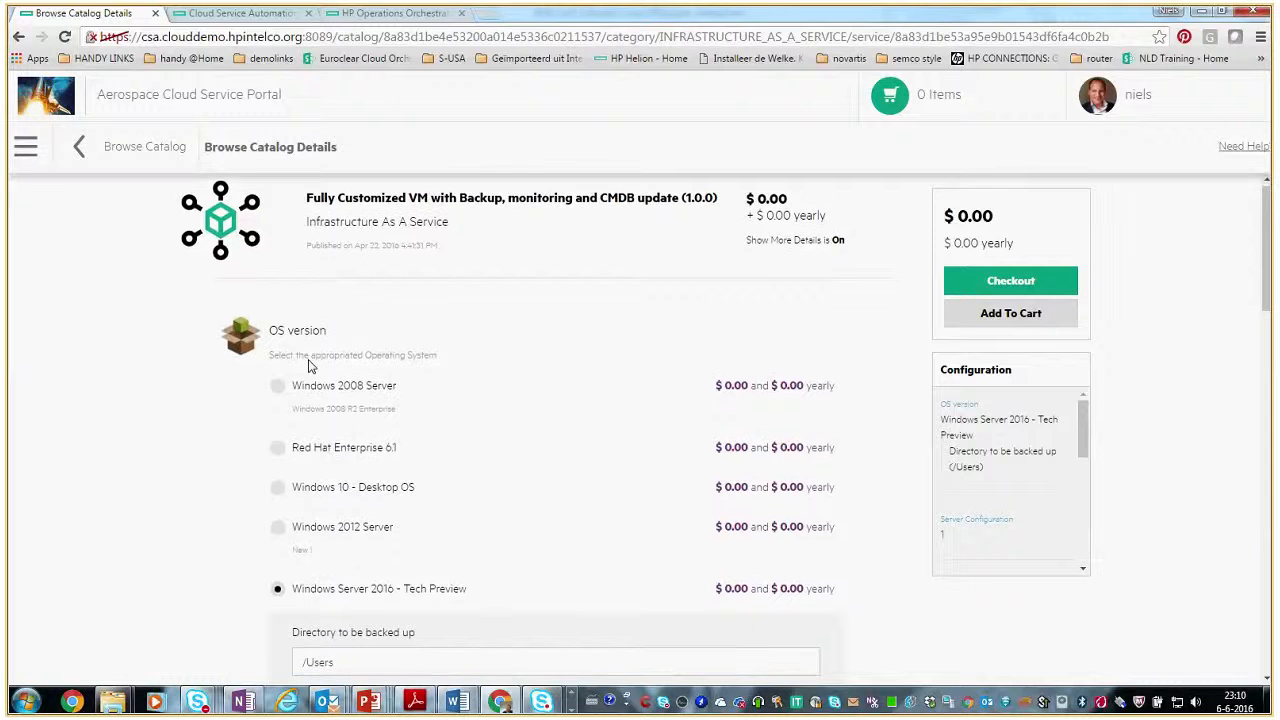
scroll(302, 232, "up", 1)
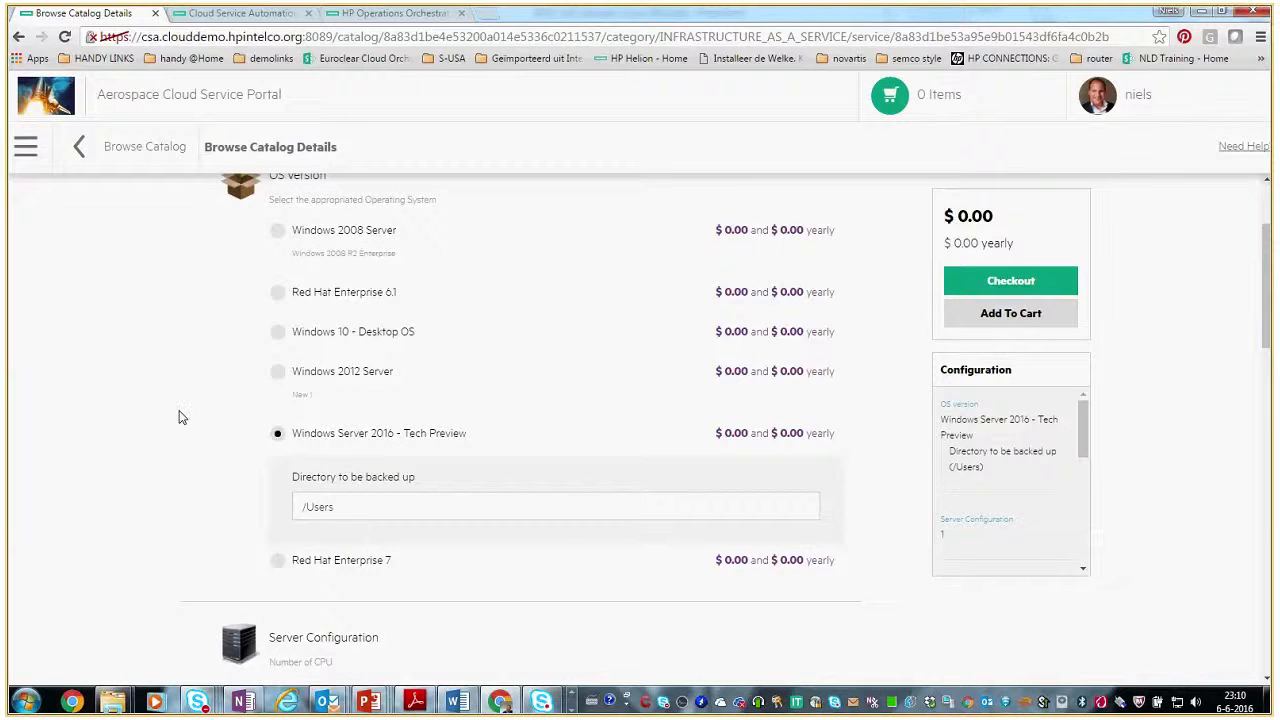
scroll(309, 346, "down", 2)
scroll(309, 346, "up", 4)
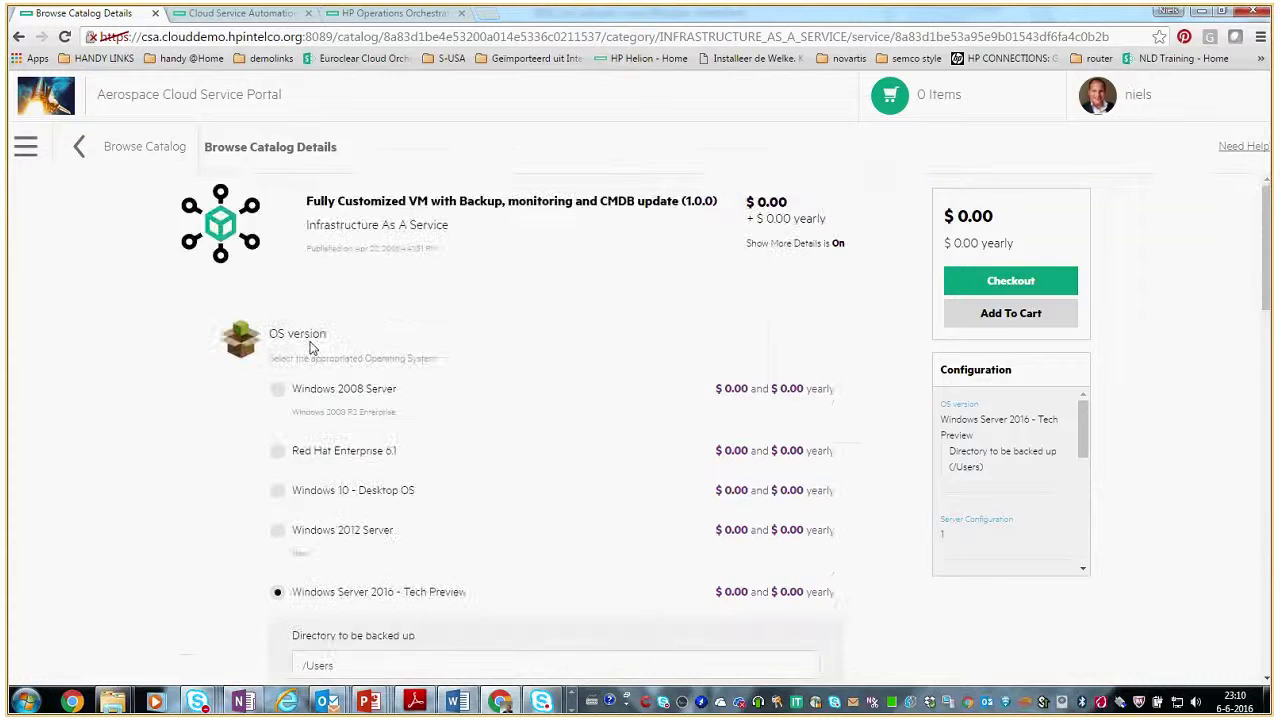
scroll(136, 524, "down", 6)
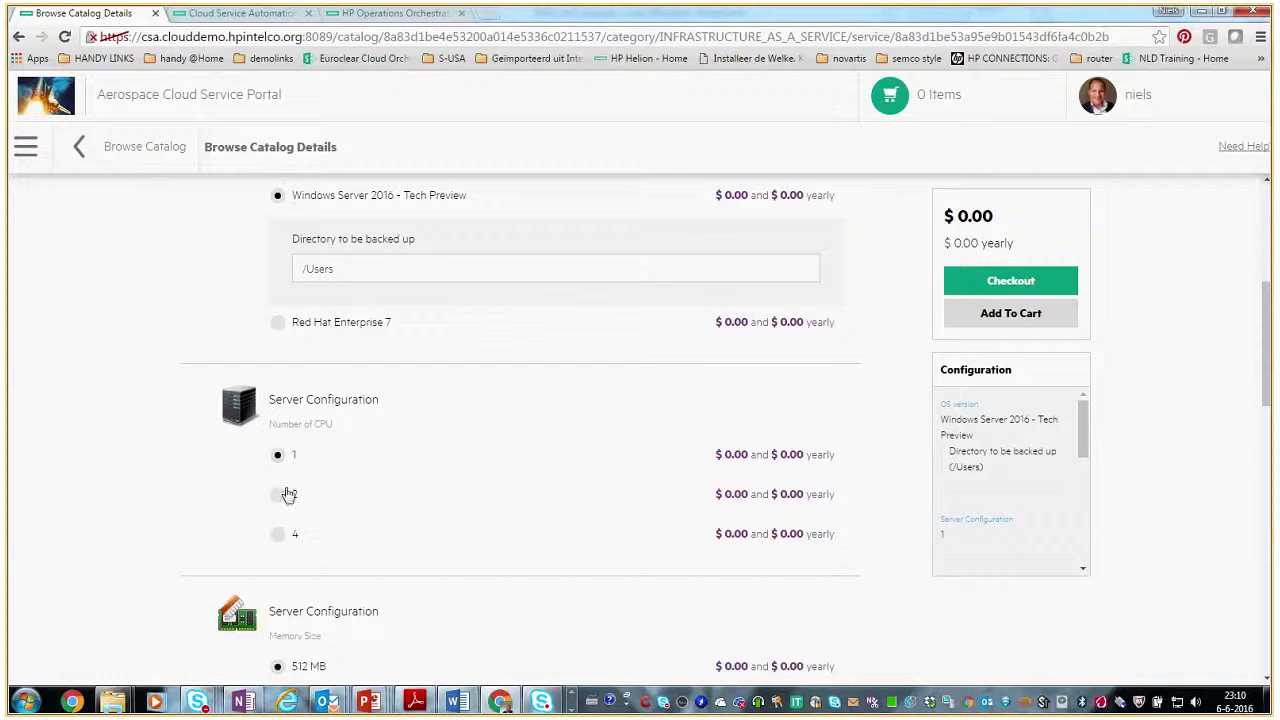
scroll(312, 362, "down", 3)
scroll(312, 362, "up", 2)
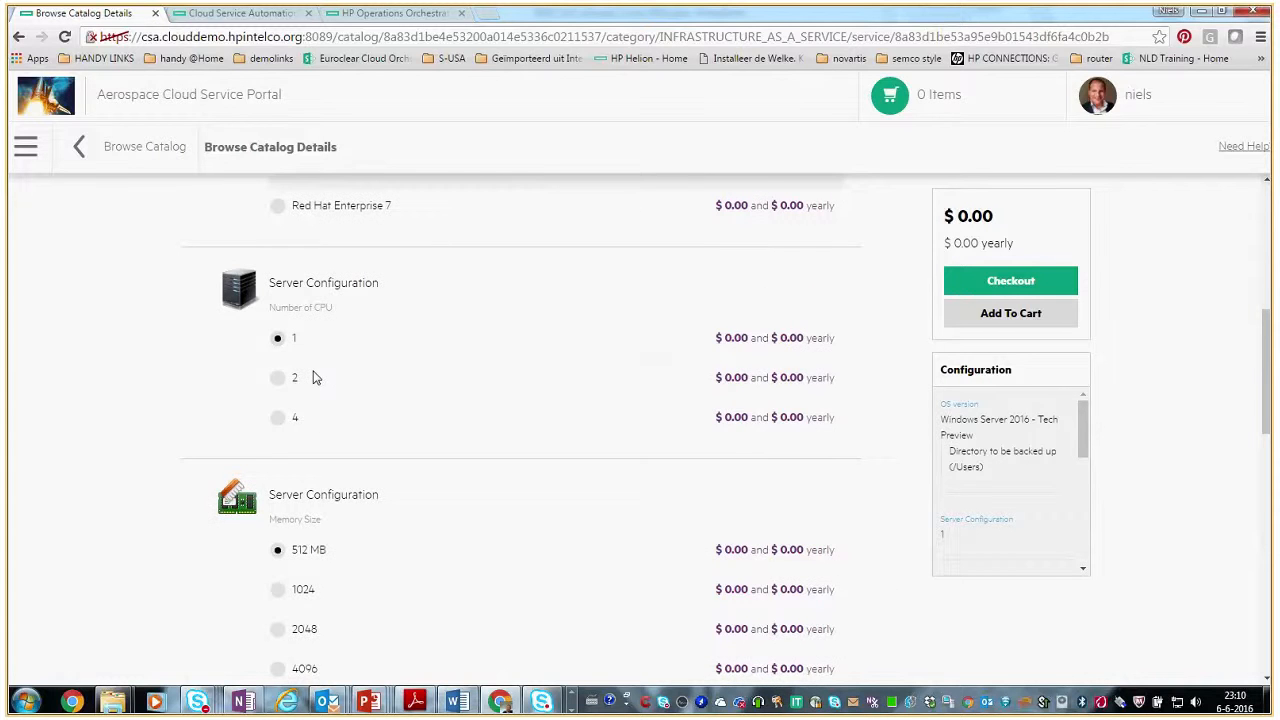
scroll(312, 377, "down", 4)
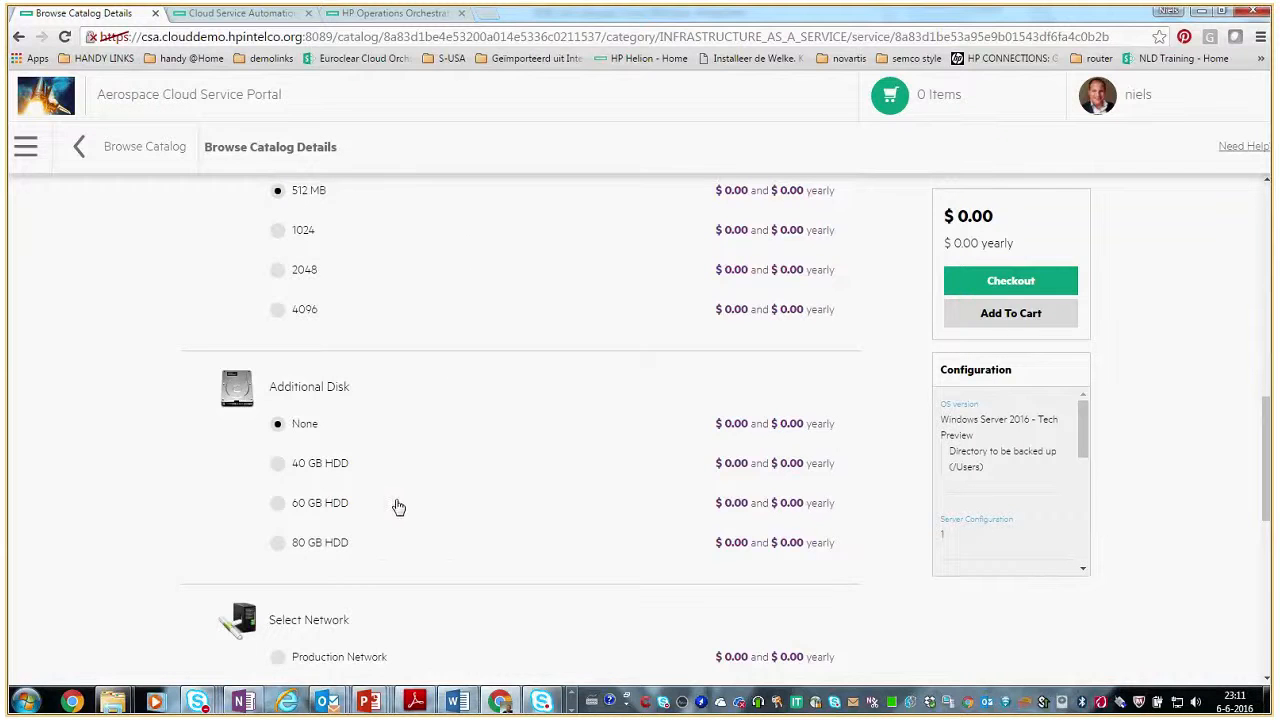
scroll(318, 426, "down", 3)
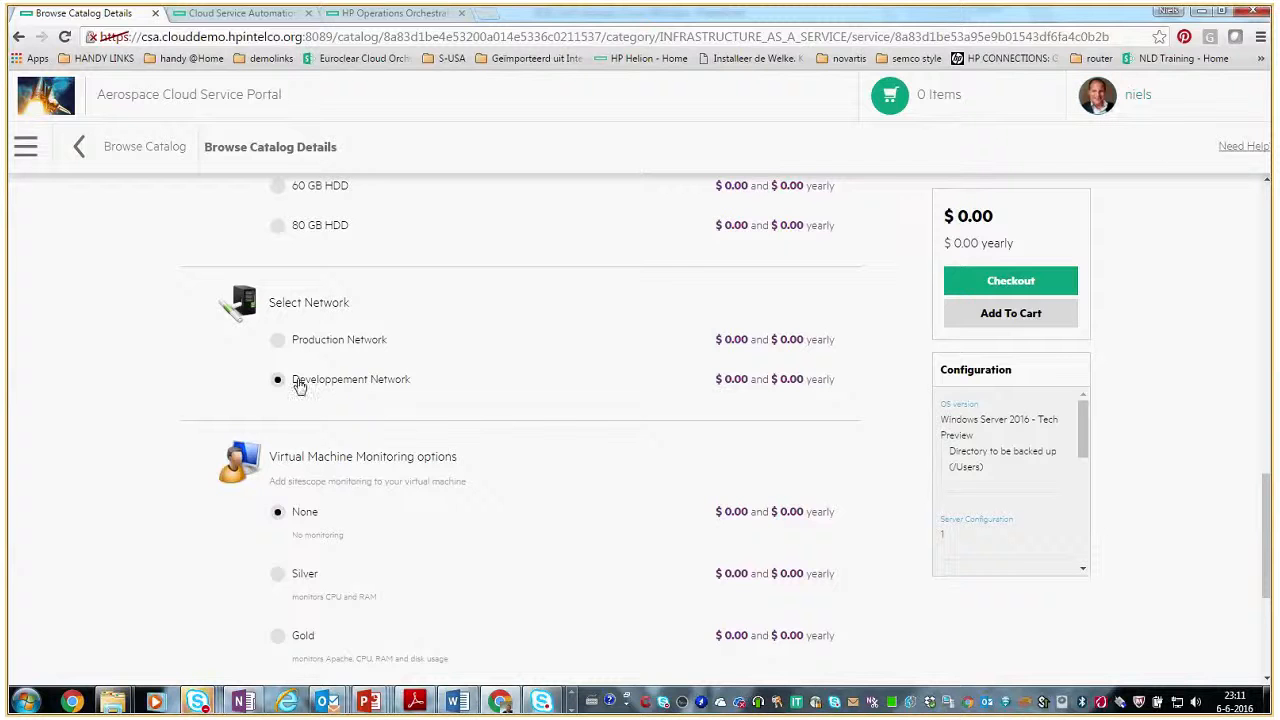
Check the backup strategy options, proceed to checkout for the customized VM and name the subscription "my test vm".
scroll(320, 603, "down", 3)
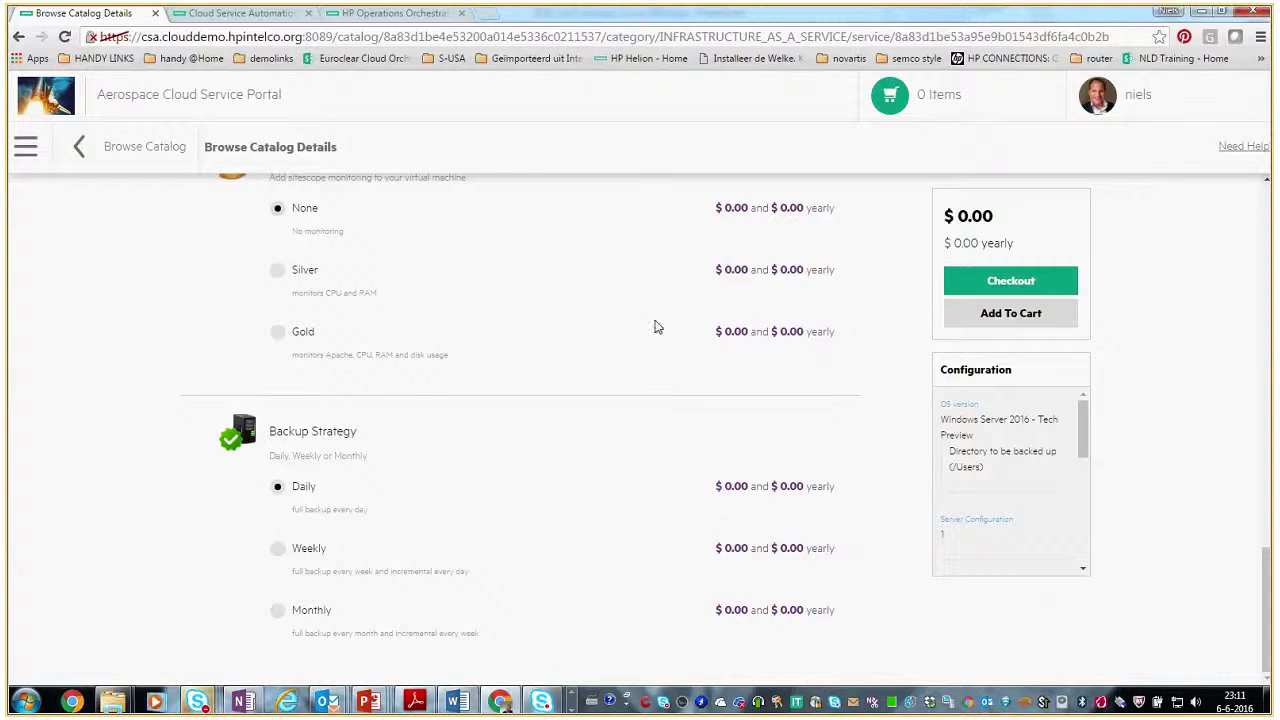
scroll(570, 300, "up", 3)
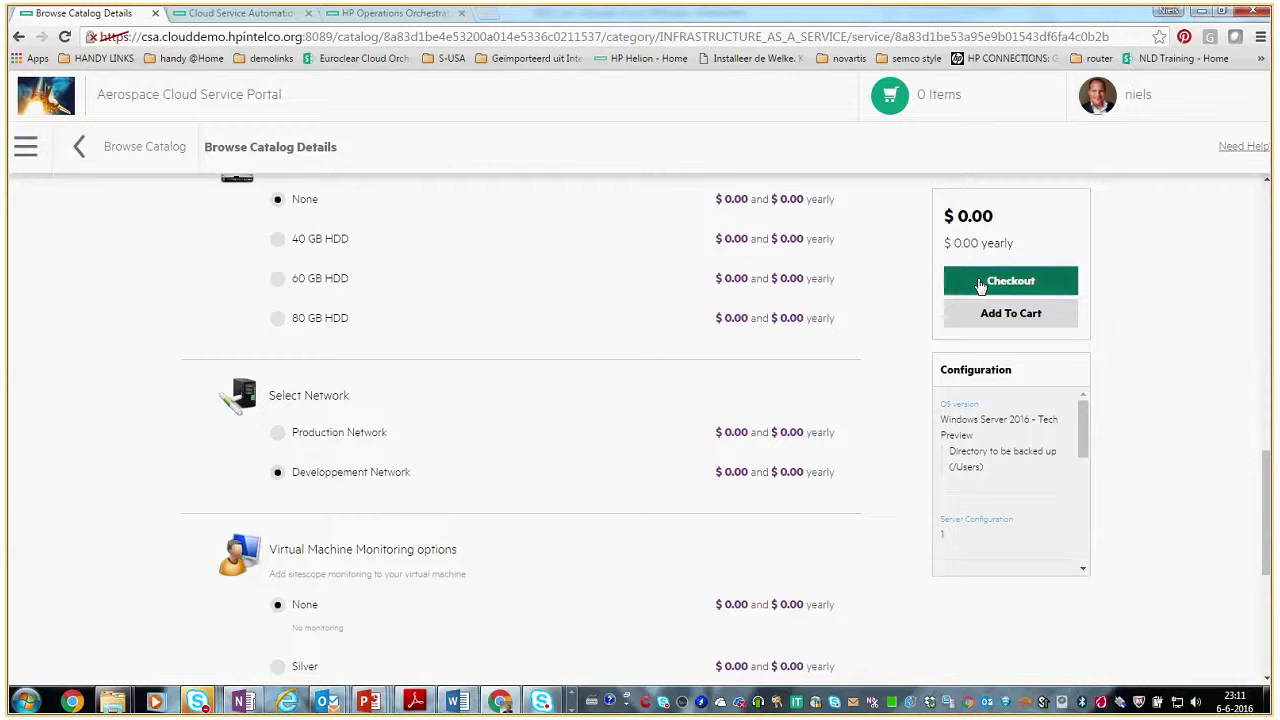
left_click(981, 283)
left_click(354, 312)
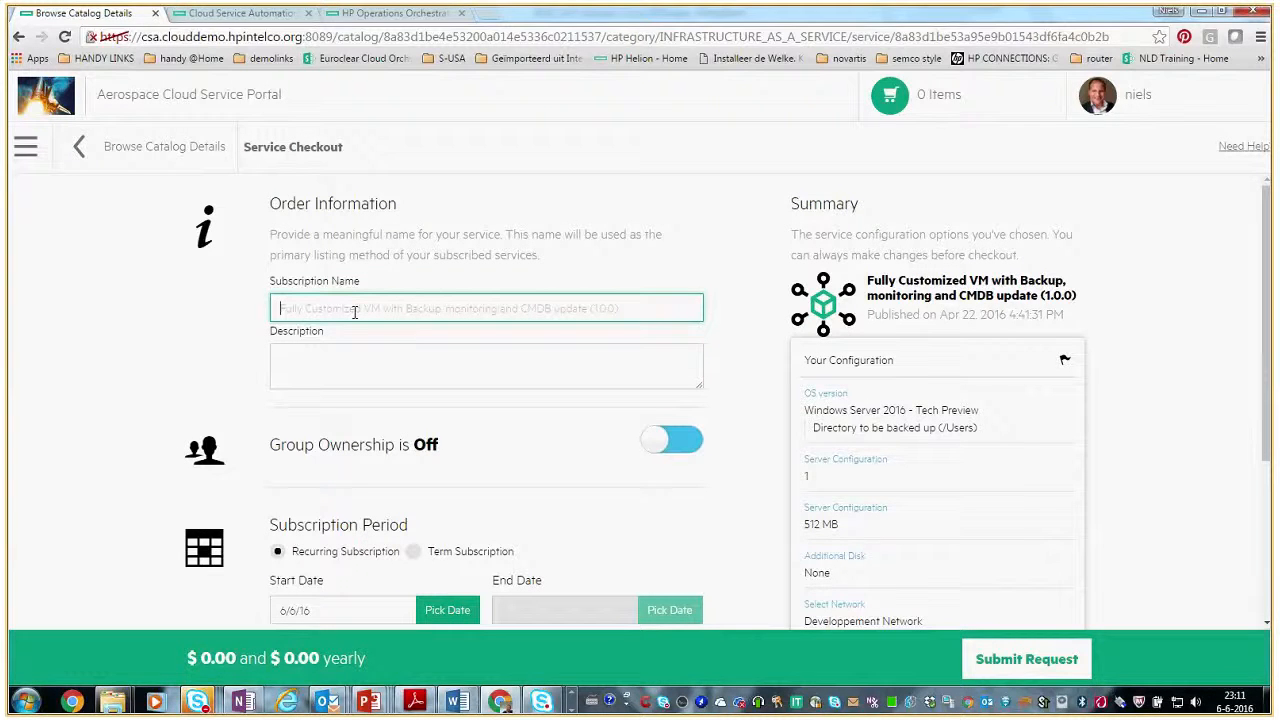
type("my ")
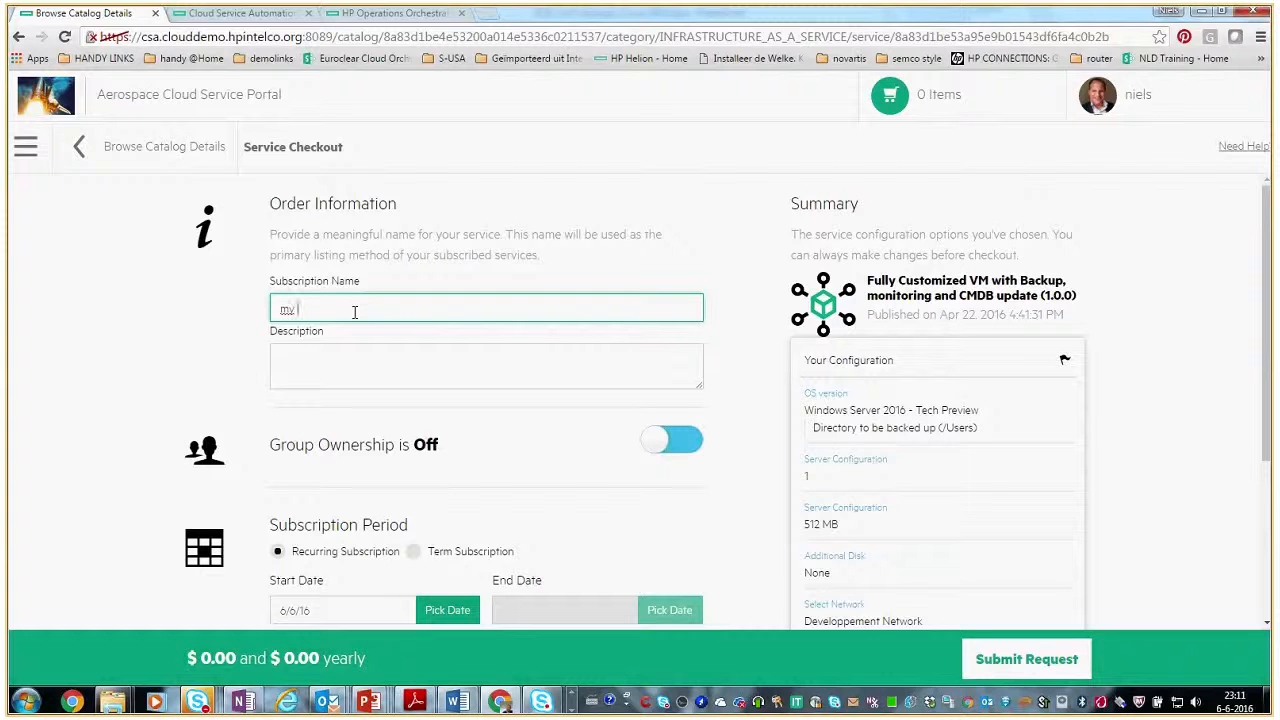
type("test vm")
left_click(349, 364)
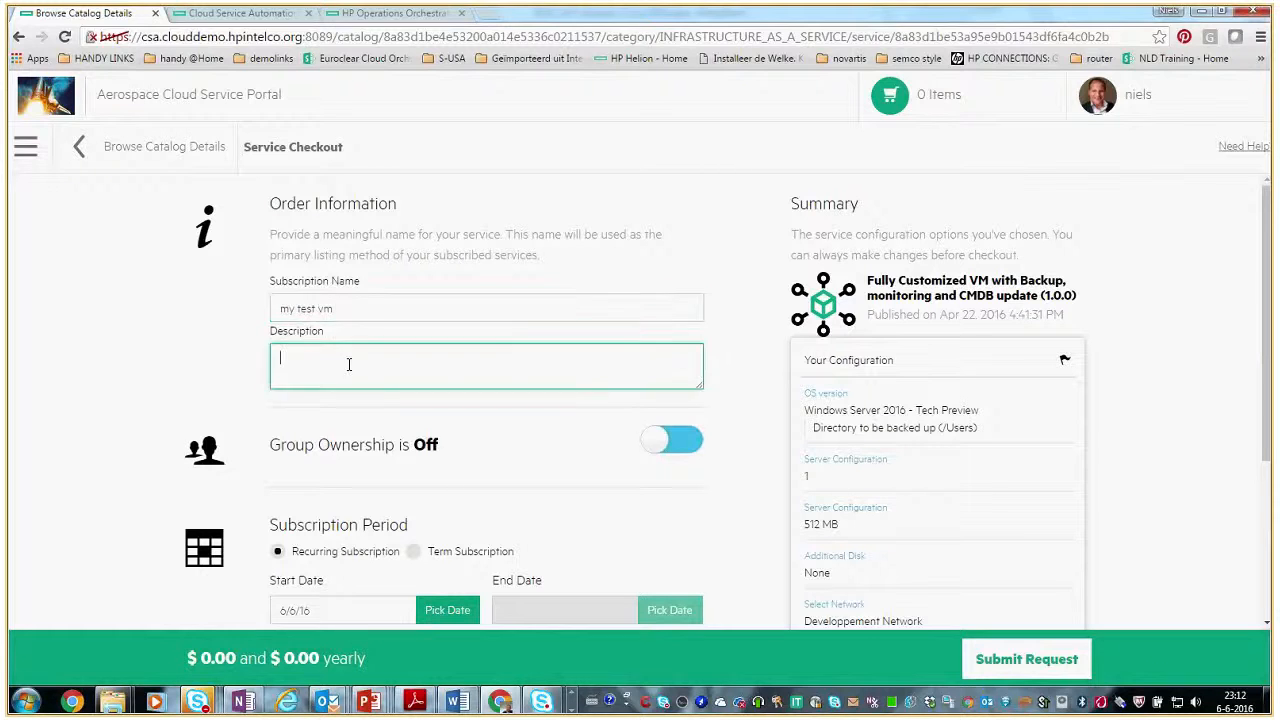
scroll(360, 390, "down", 2)
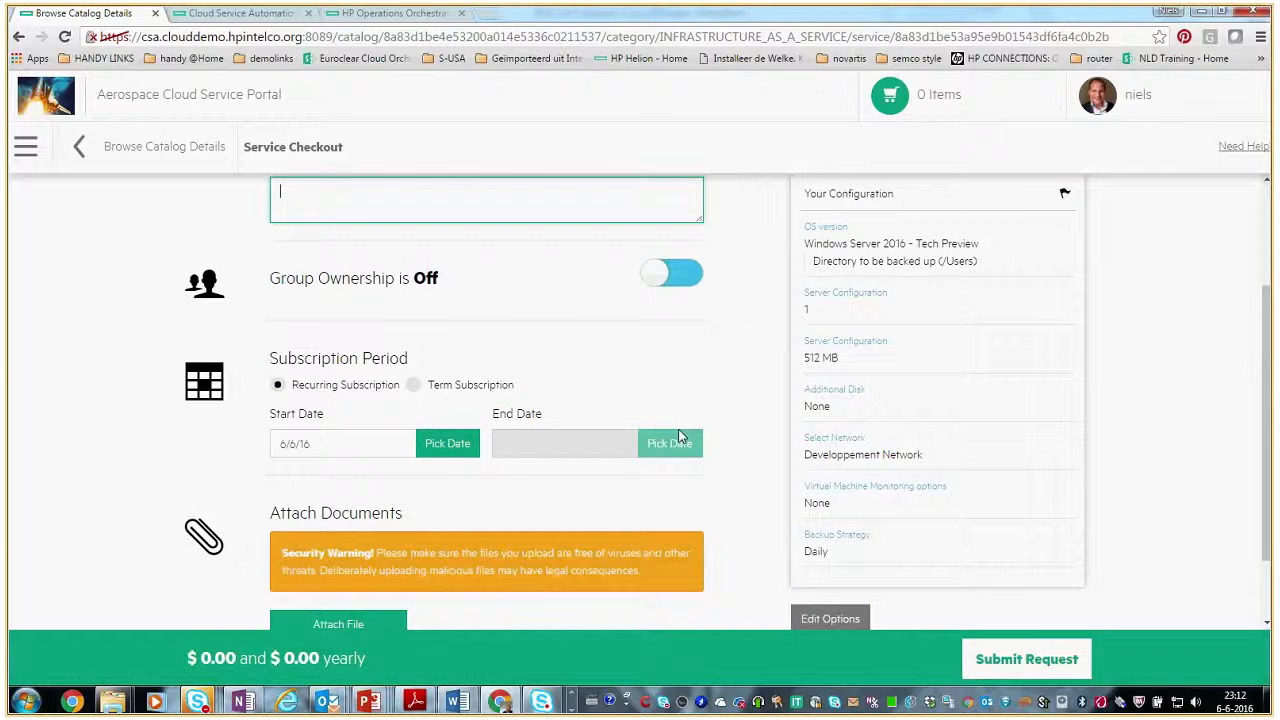
scroll(323, 334, "up", 1)
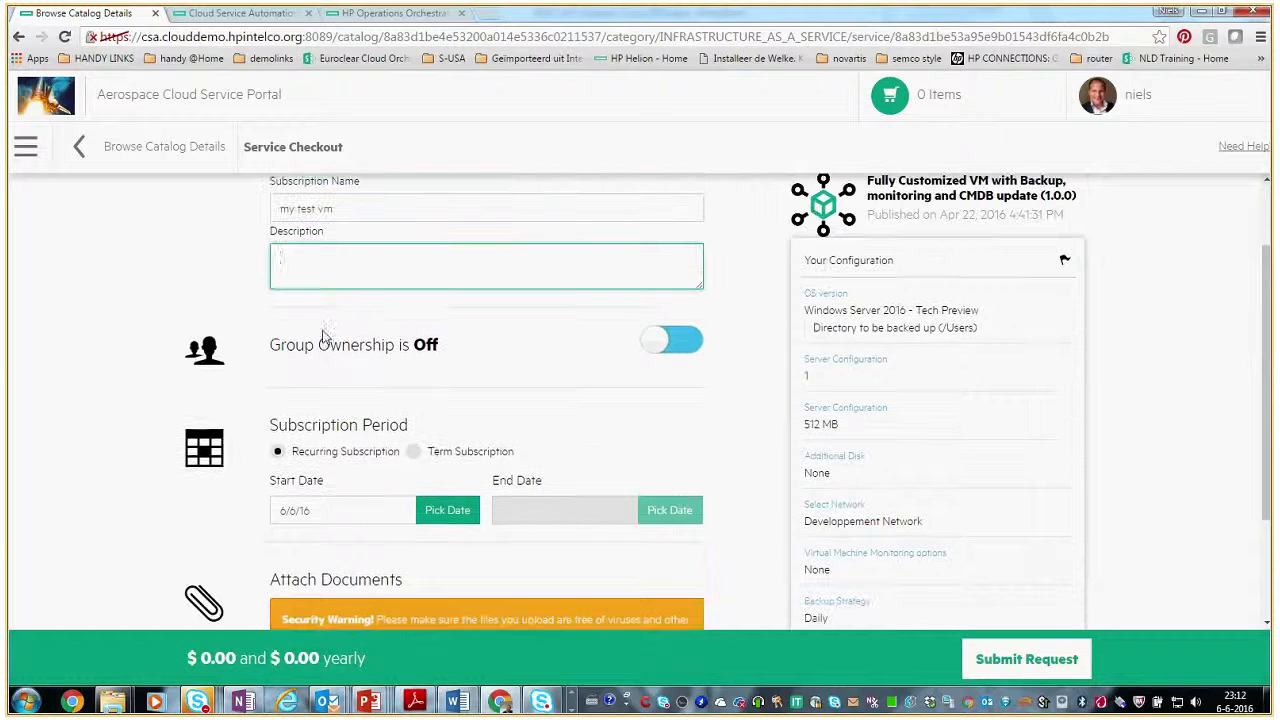
Try group ownership with the Aerospace group and turn it back off.
left_click(690, 346)
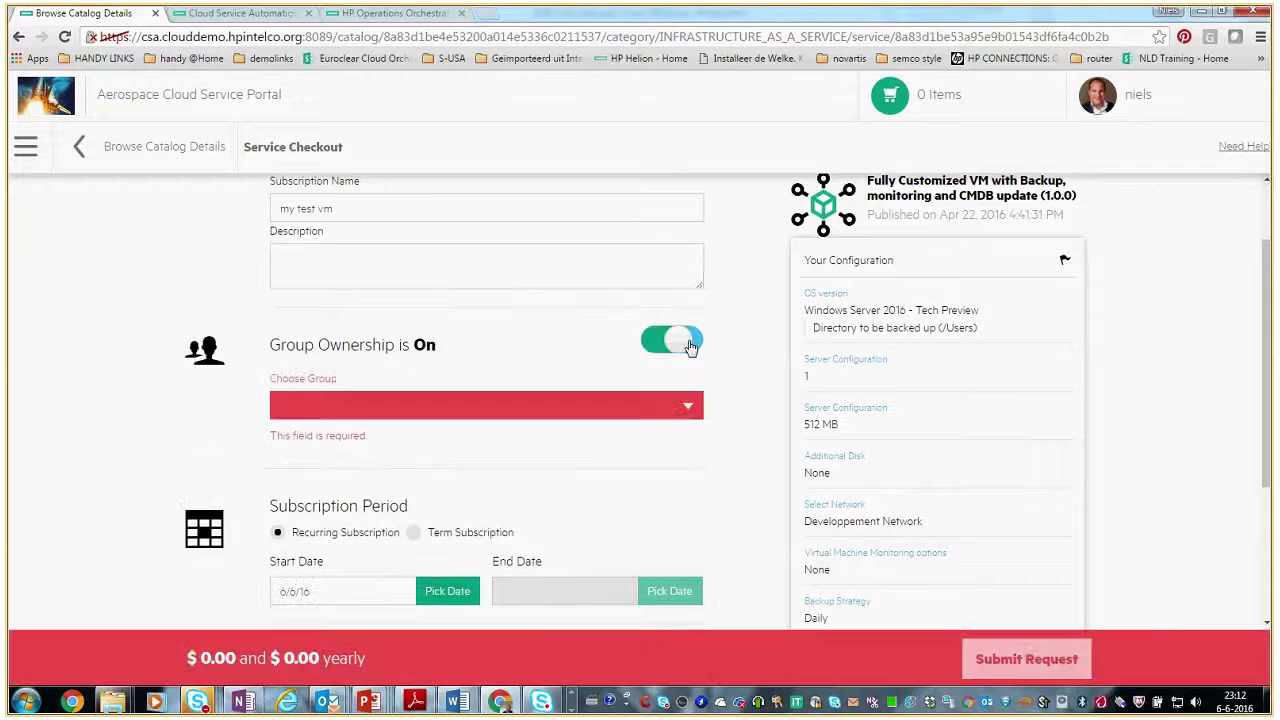
left_click(690, 408)
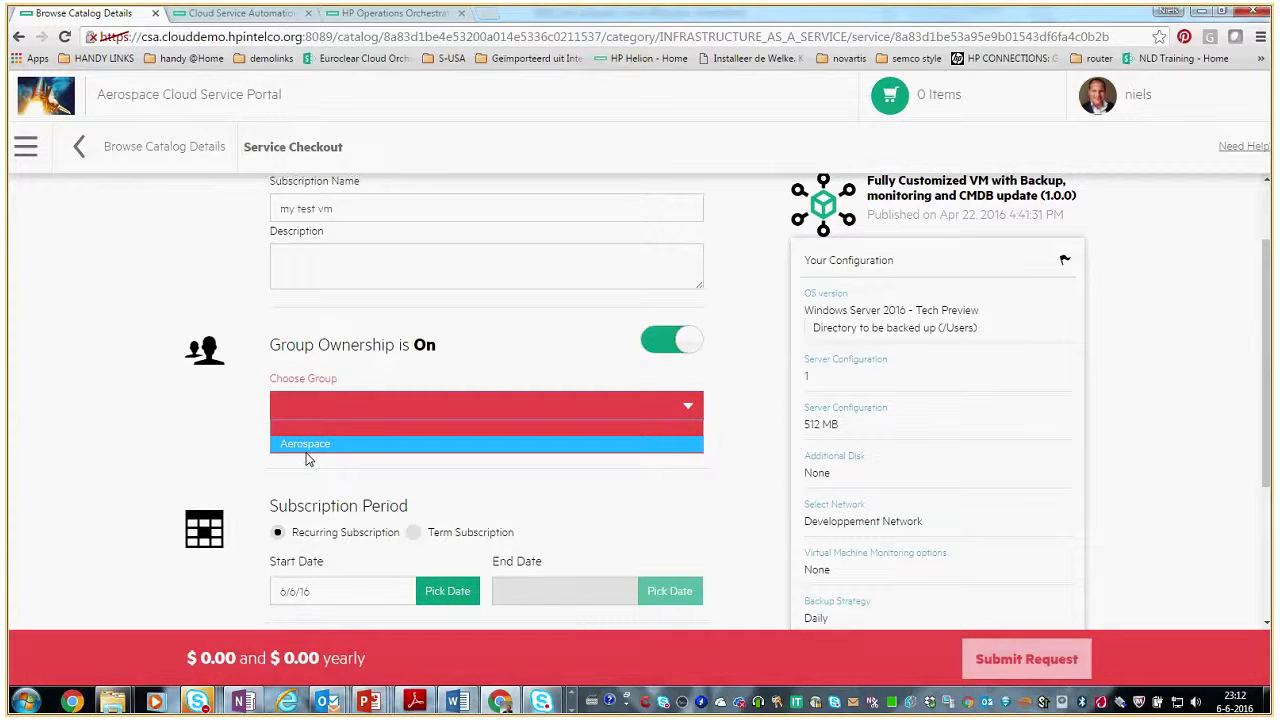
left_click(306, 445)
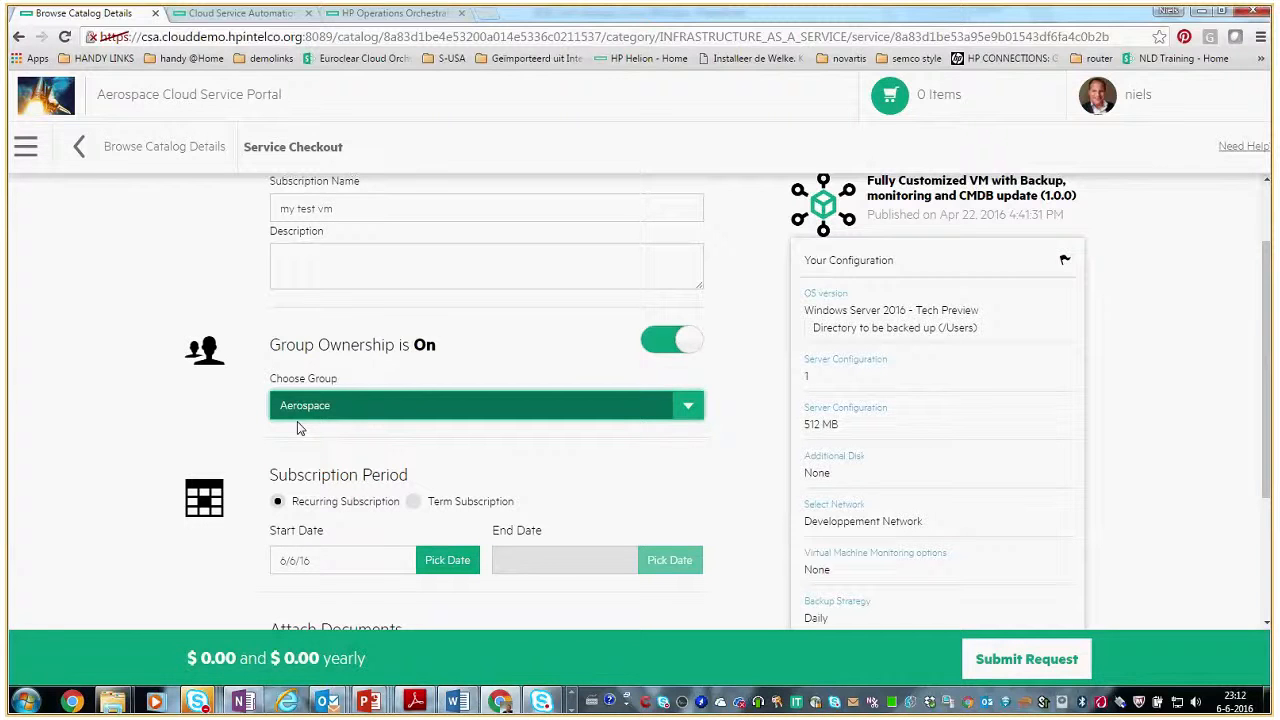
left_click(651, 348)
Review the remaining checkout settings and submit the request for the "my test vm" subscription.
scroll(491, 400, "down", 2)
scroll(496, 392, "up", 2)
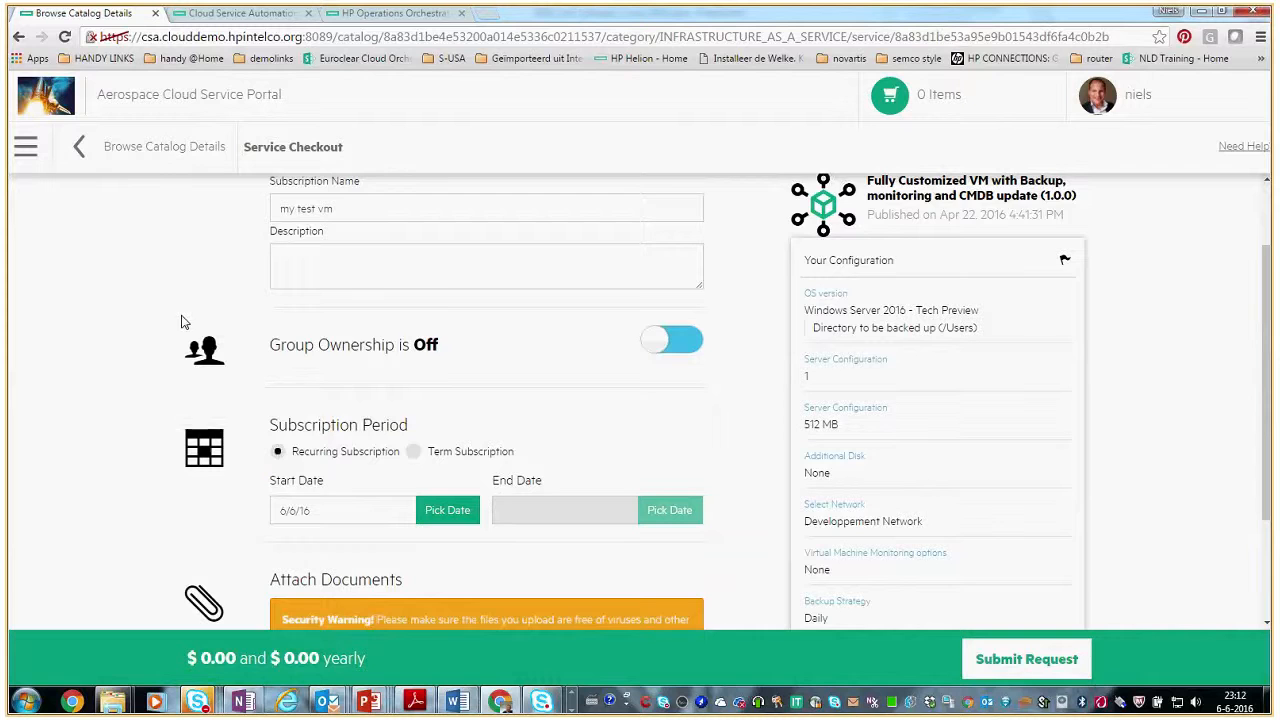
scroll(137, 397, "down", 3)
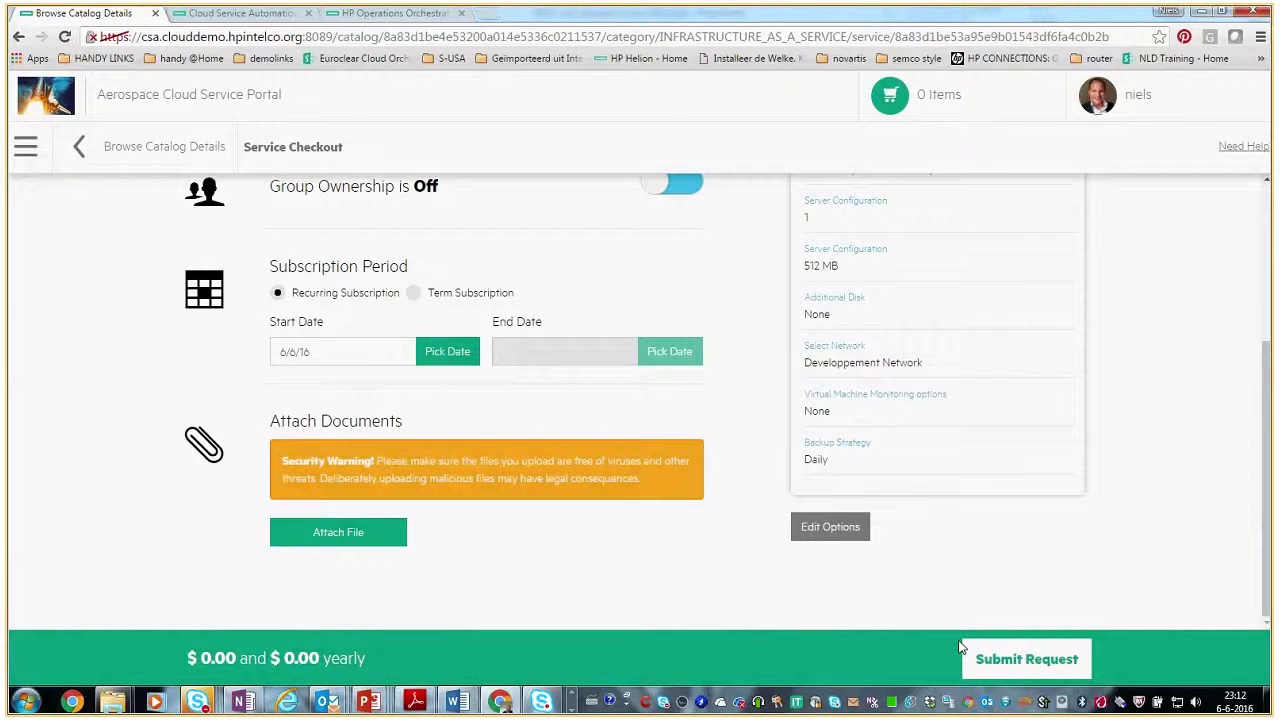
left_click(985, 657)
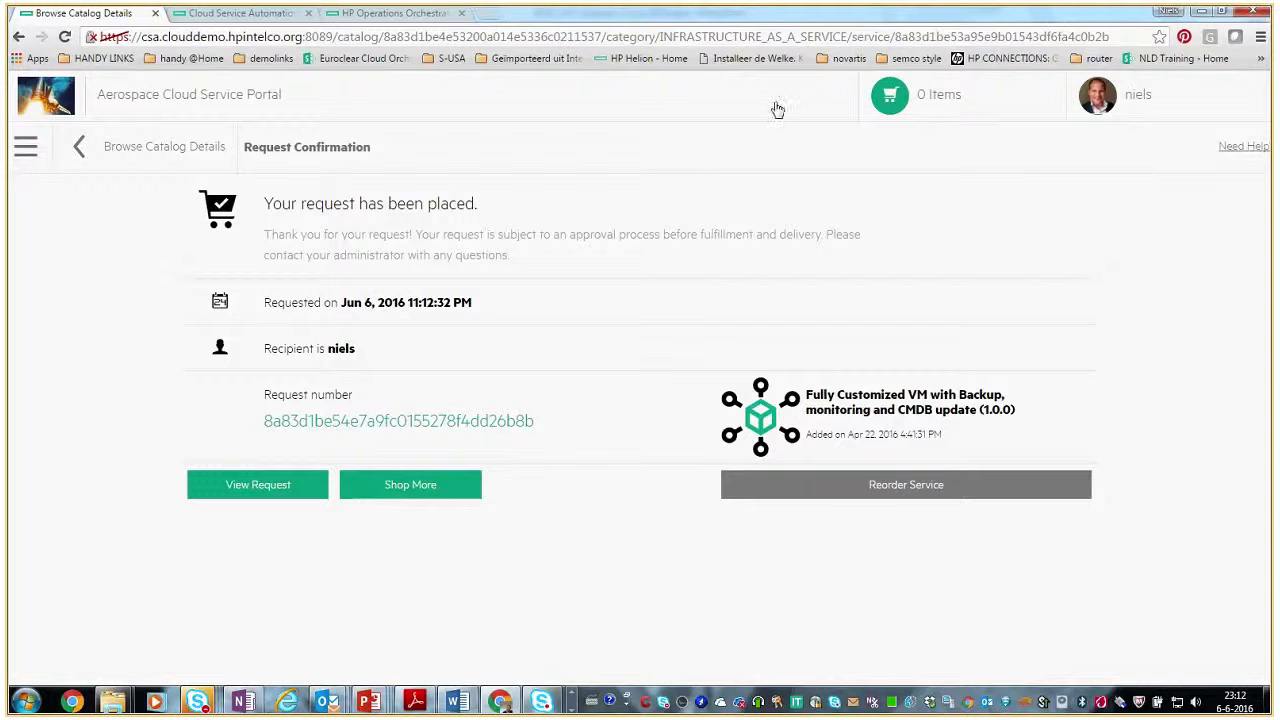
Go to My Services and look through the subscribed services and their states.
left_click(26, 150)
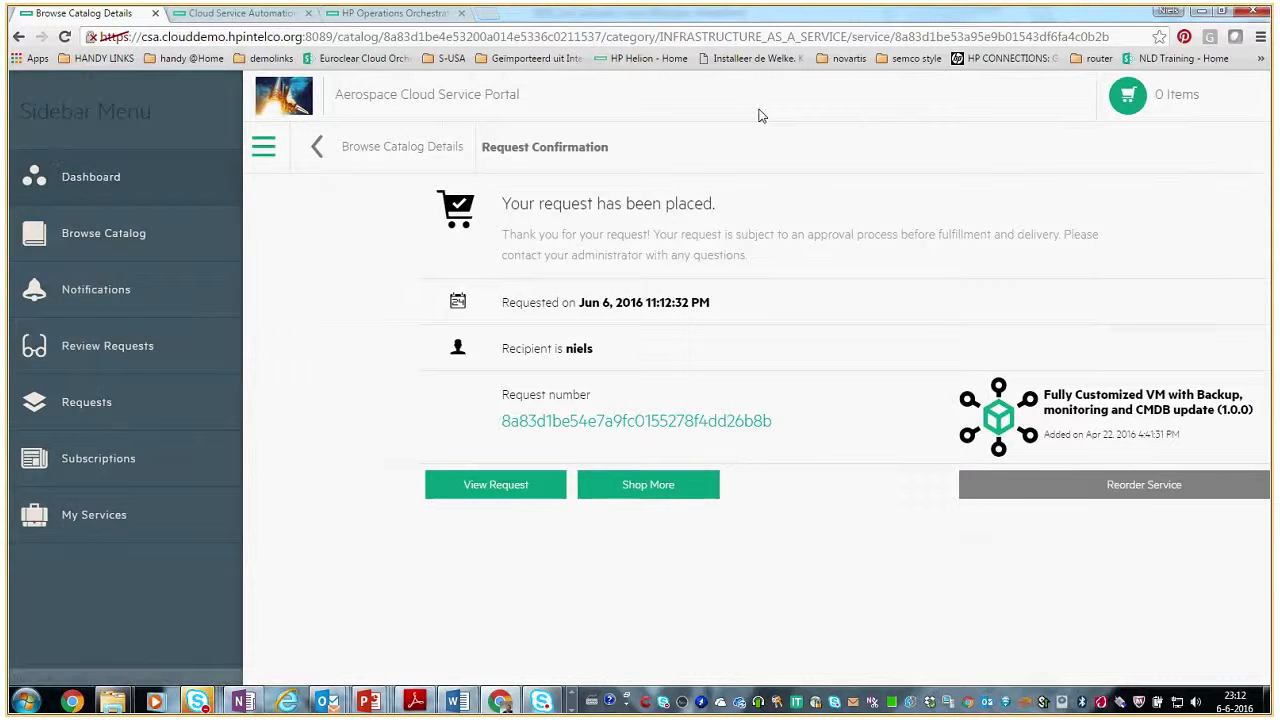
left_click(98, 518)
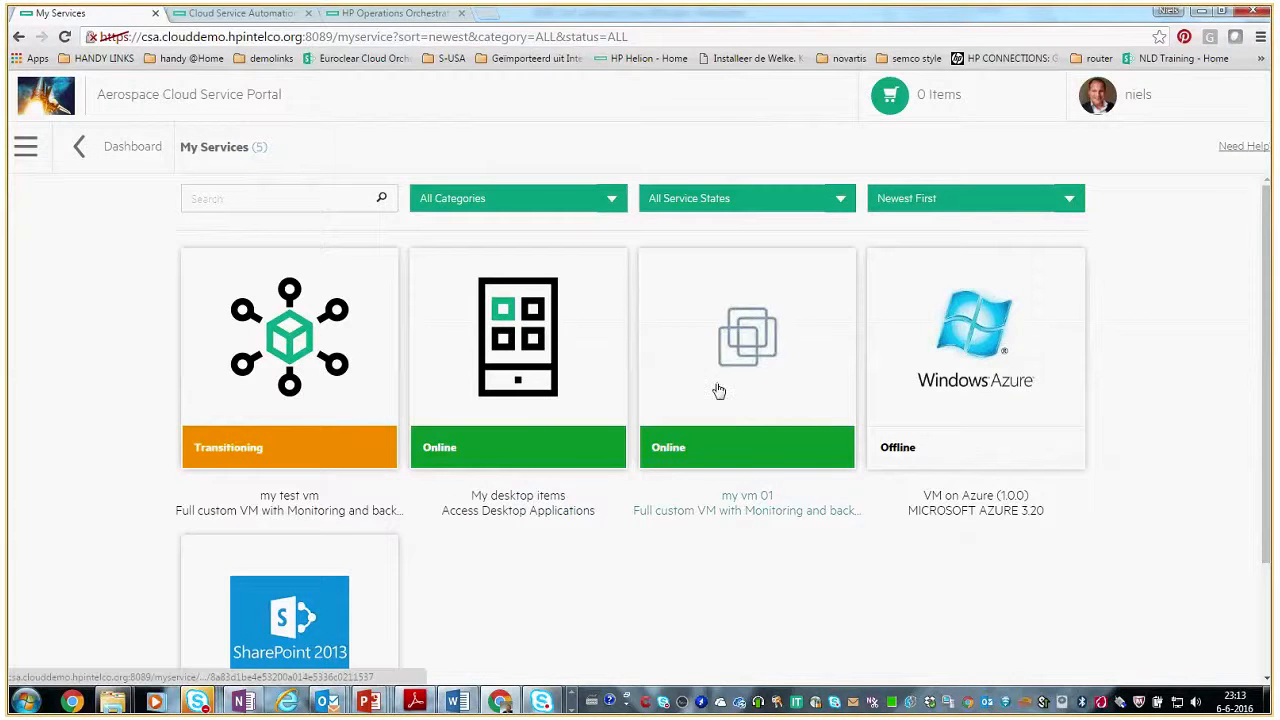
scroll(680, 430, "down", 2)
scroll(590, 450, "up", 2)
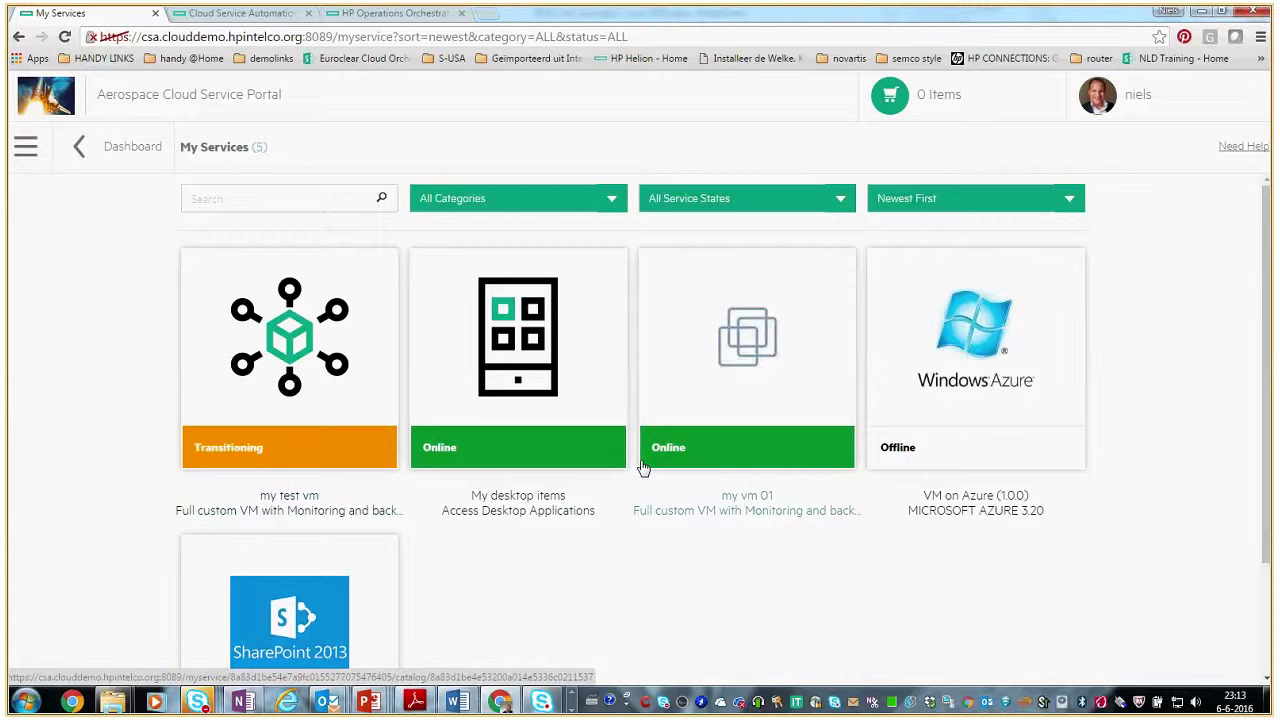
scroll(523, 505, "down", 2)
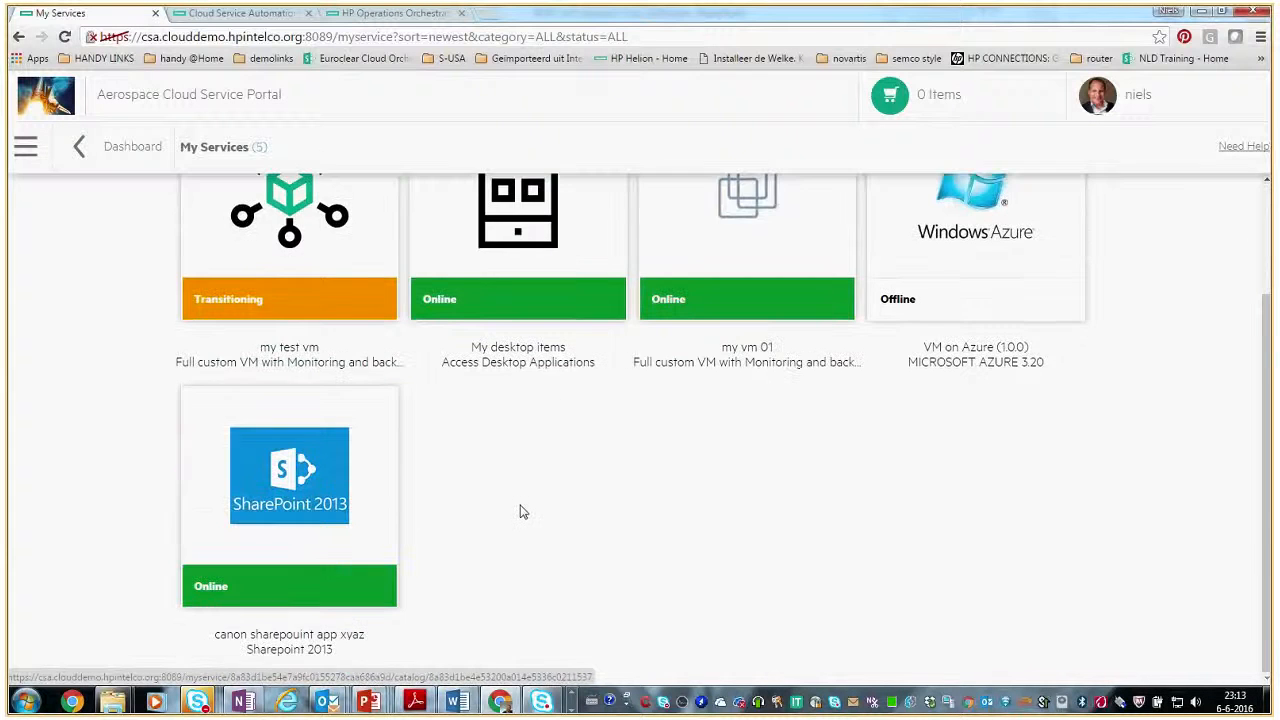
scroll(522, 512, "up", 2)
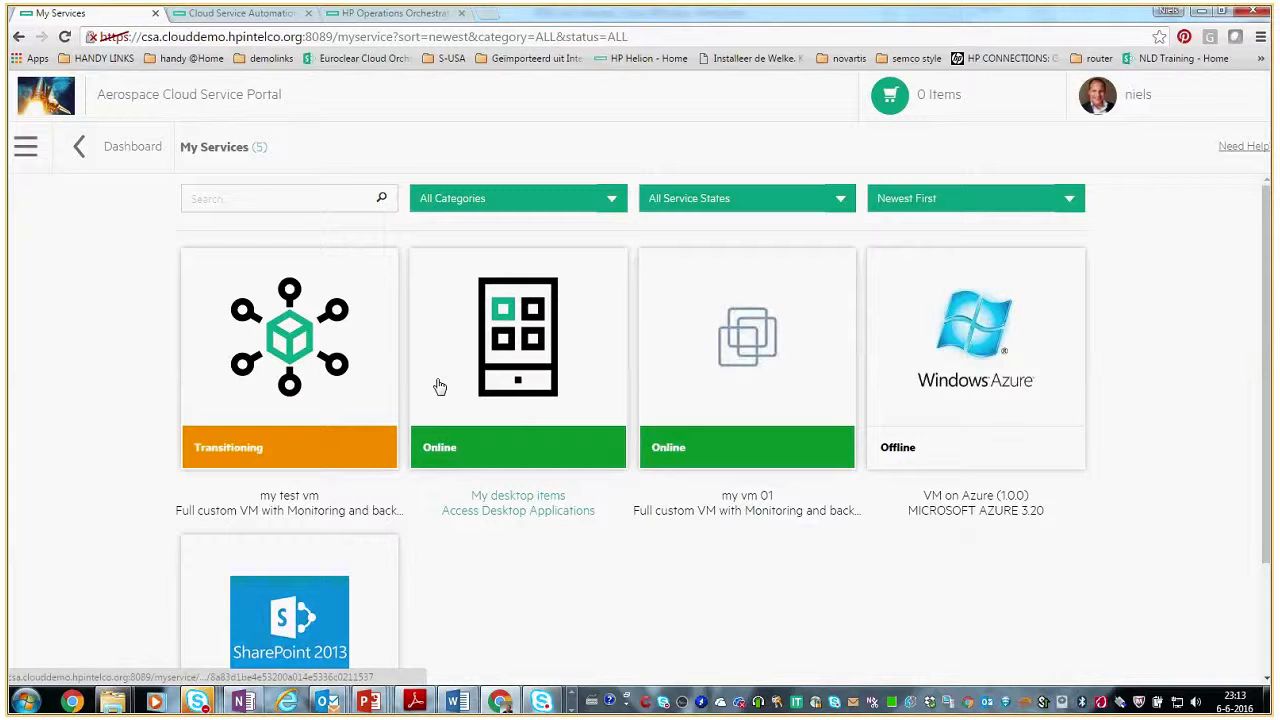
Open the "my vm 01" service and examine its service details, components and server properties.
left_click(728, 344)
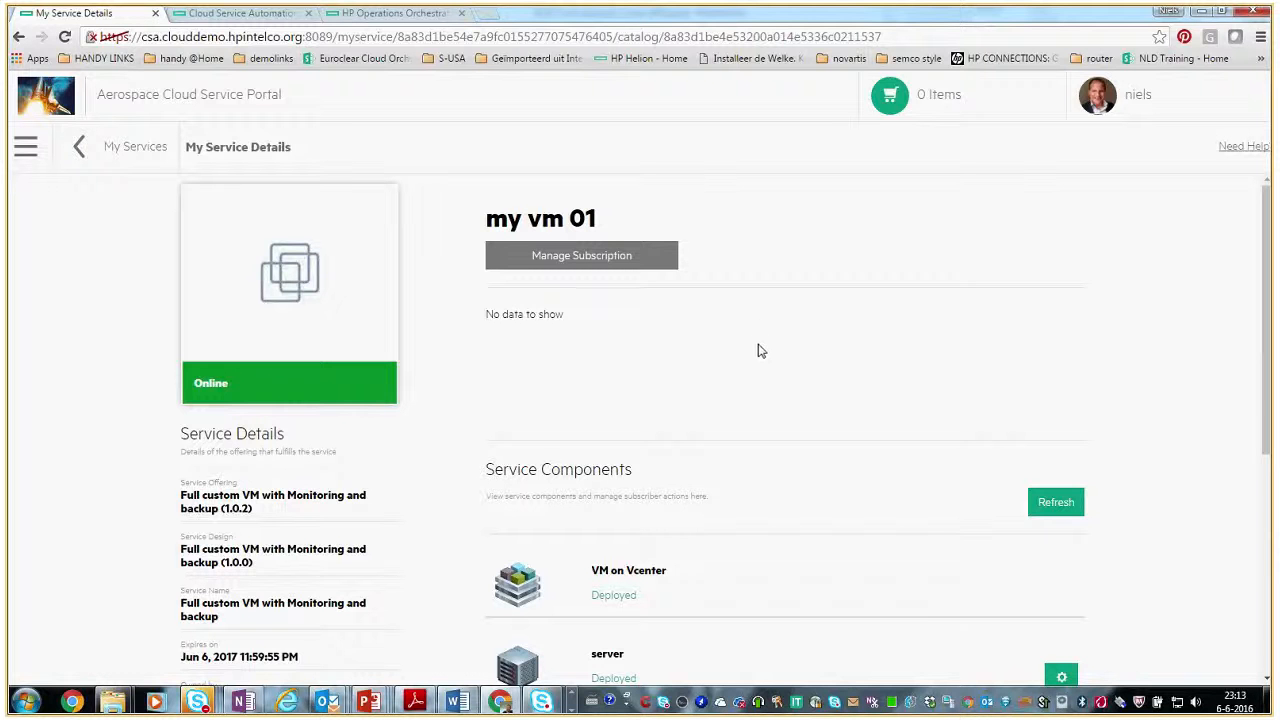
scroll(758, 350, "down", 3)
scroll(700, 320, "up", 1)
scroll(640, 320, "down", 2)
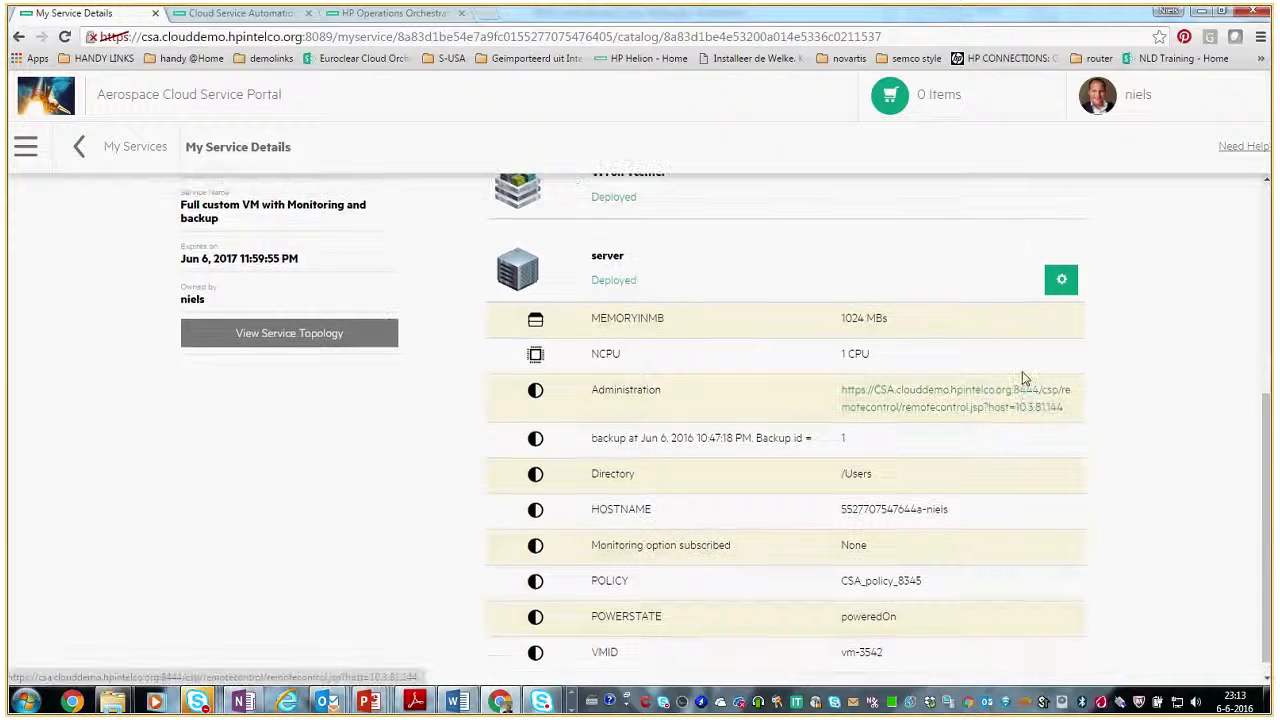
scroll(1022, 378, "up", 2)
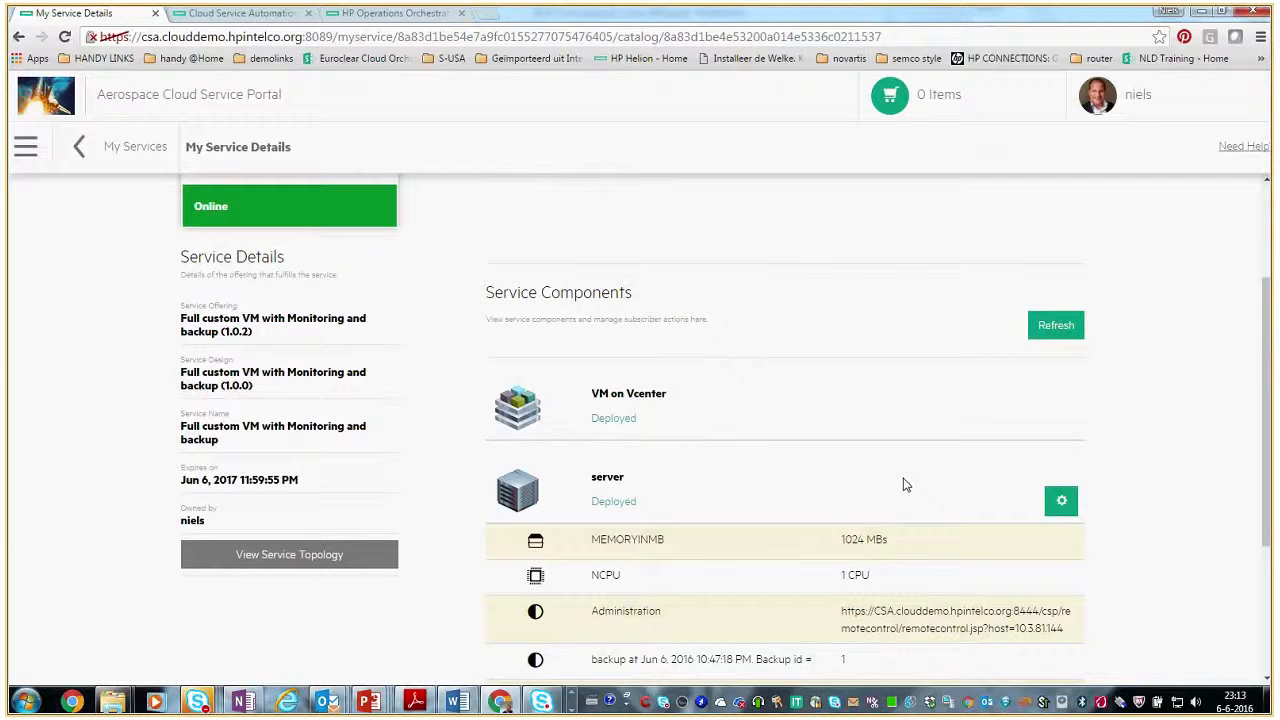
scroll(1196, 462, "down", 2)
scroll(1194, 460, "up", 1)
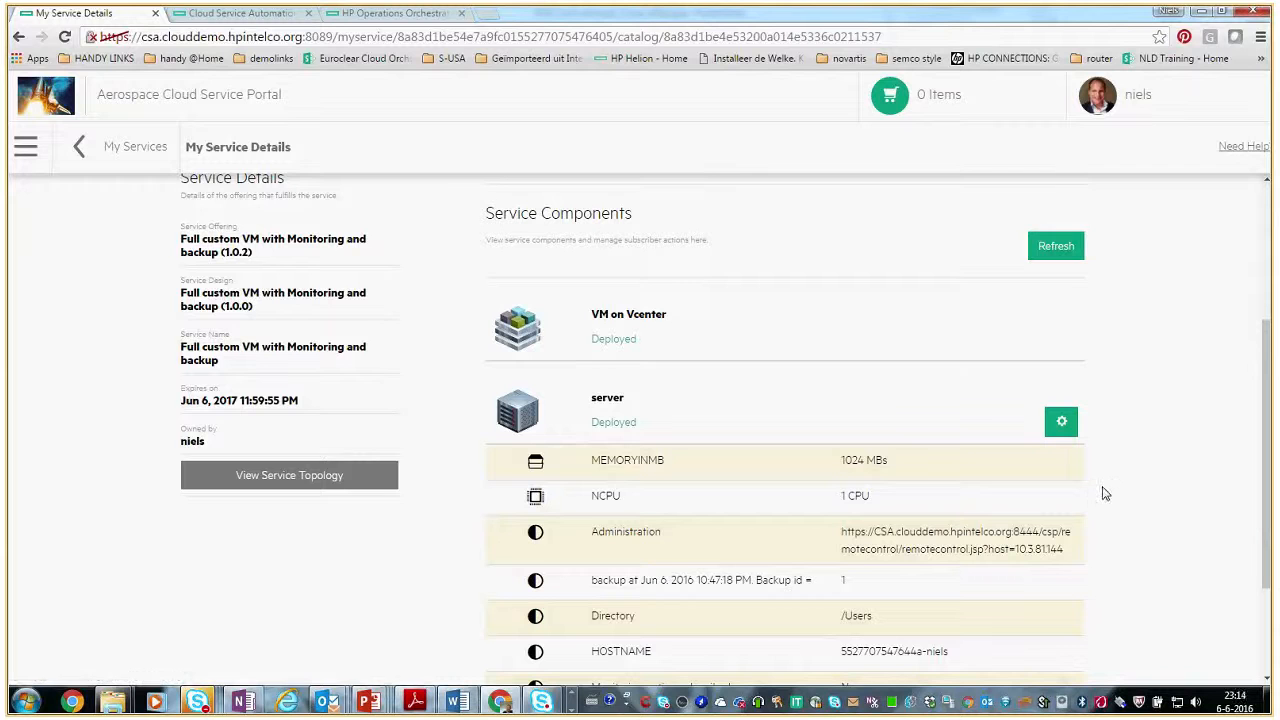
Examine the vCenter, monitoring and backup actions available for the server component of "my vm 01".
left_click(1058, 425)
scroll(1126, 480, "down", 2)
scroll(1100, 450, "up", 2)
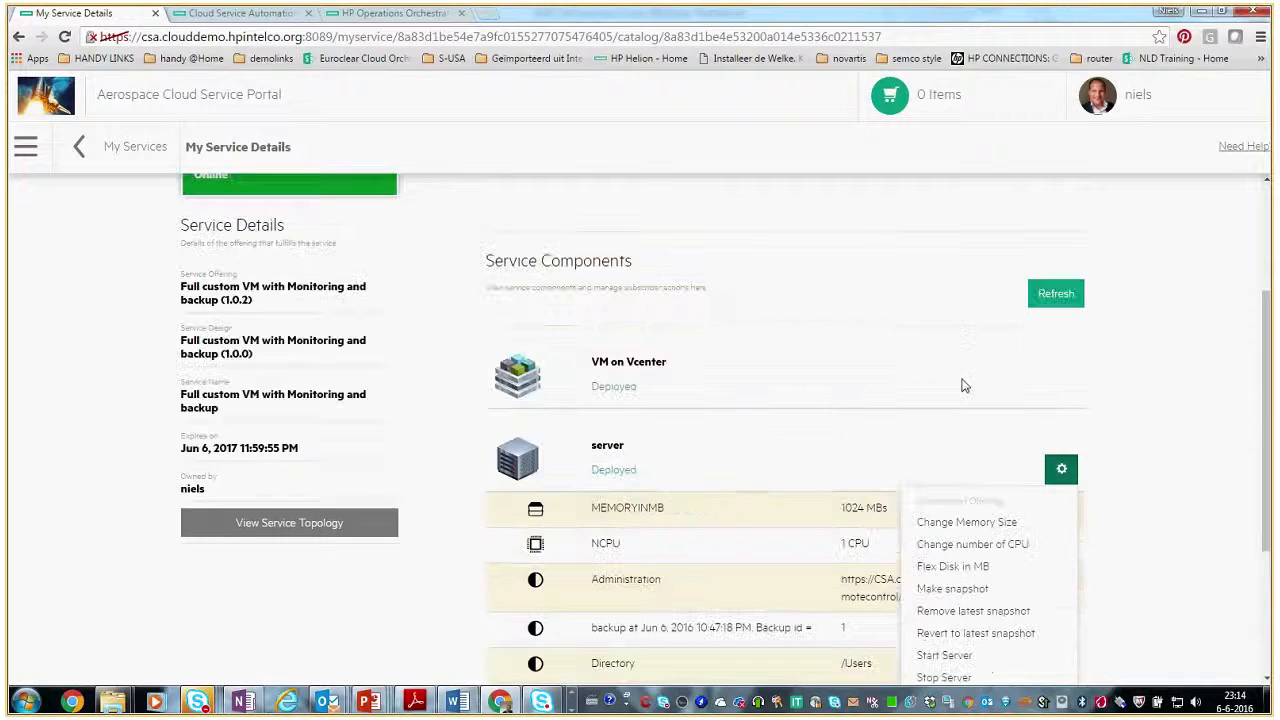
scroll(968, 495, "down", 1)
scroll(965, 490, "down", 1)
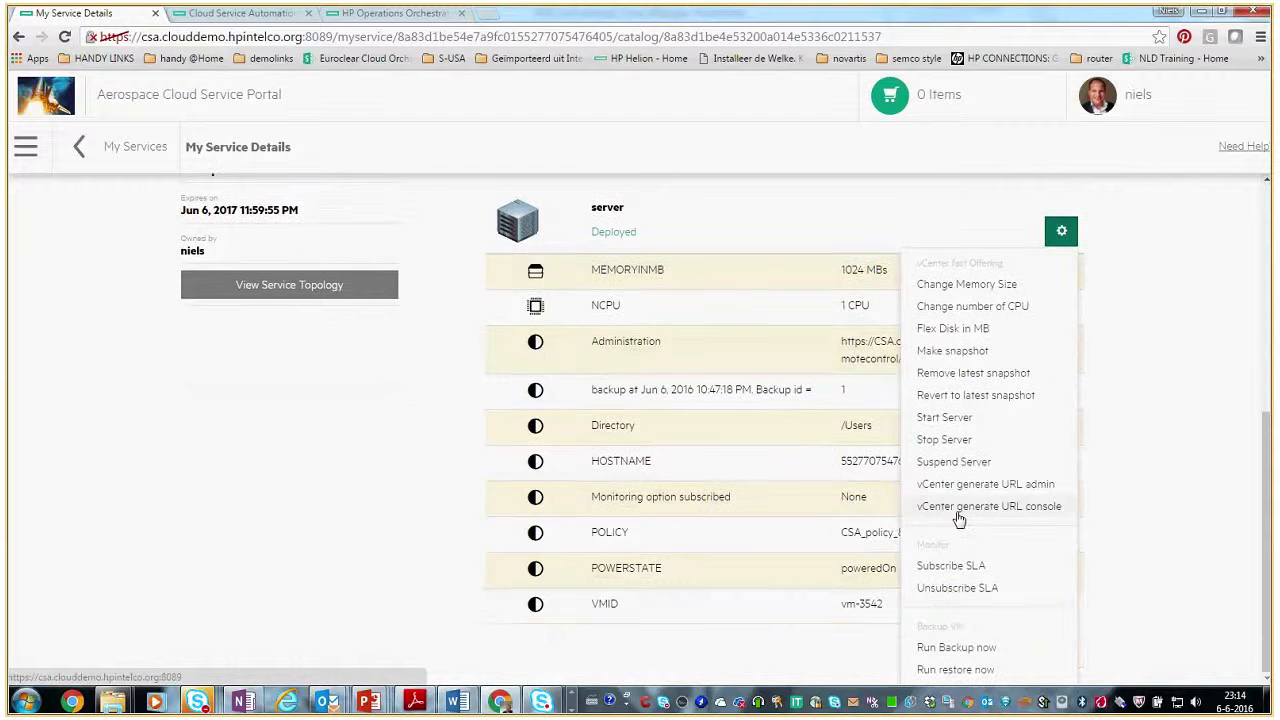
scroll(967, 489, "down", 1)
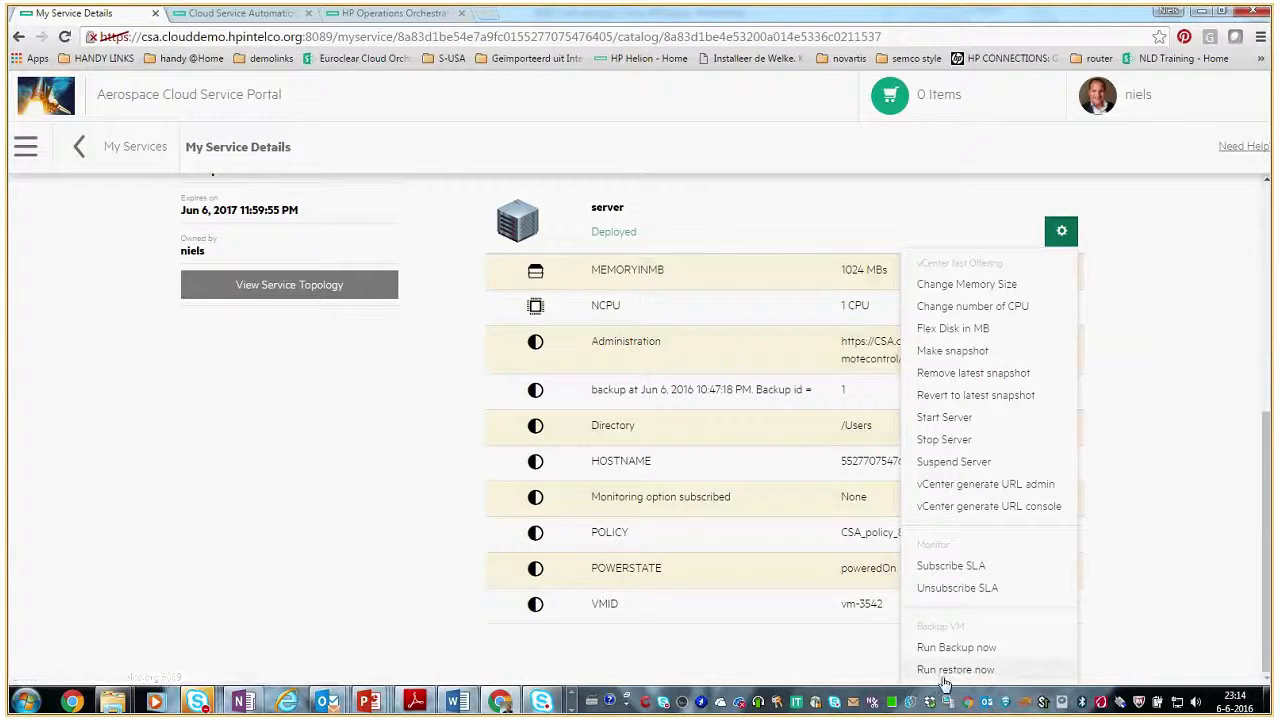
left_click(1163, 287)
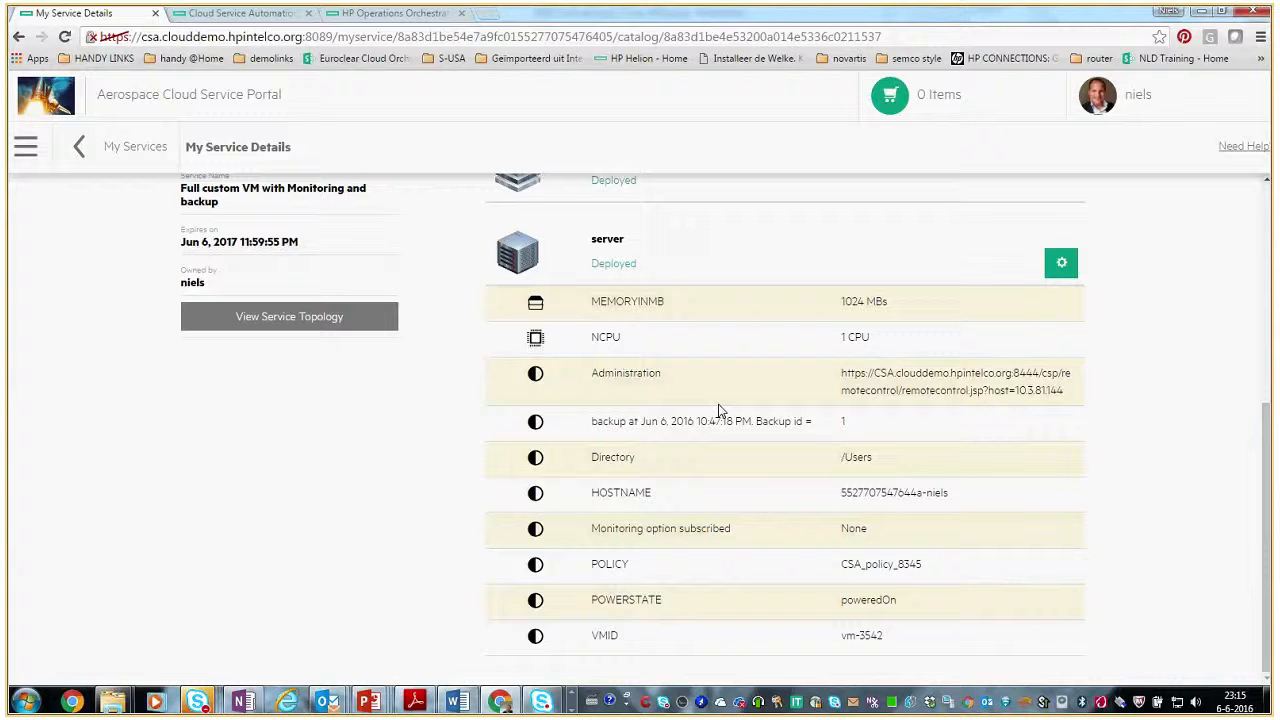
Return to the portal dashboard and look through its shopping, subscription, Most Requested, More Actions and Discover More sections.
scroll(740, 358, "up", 4)
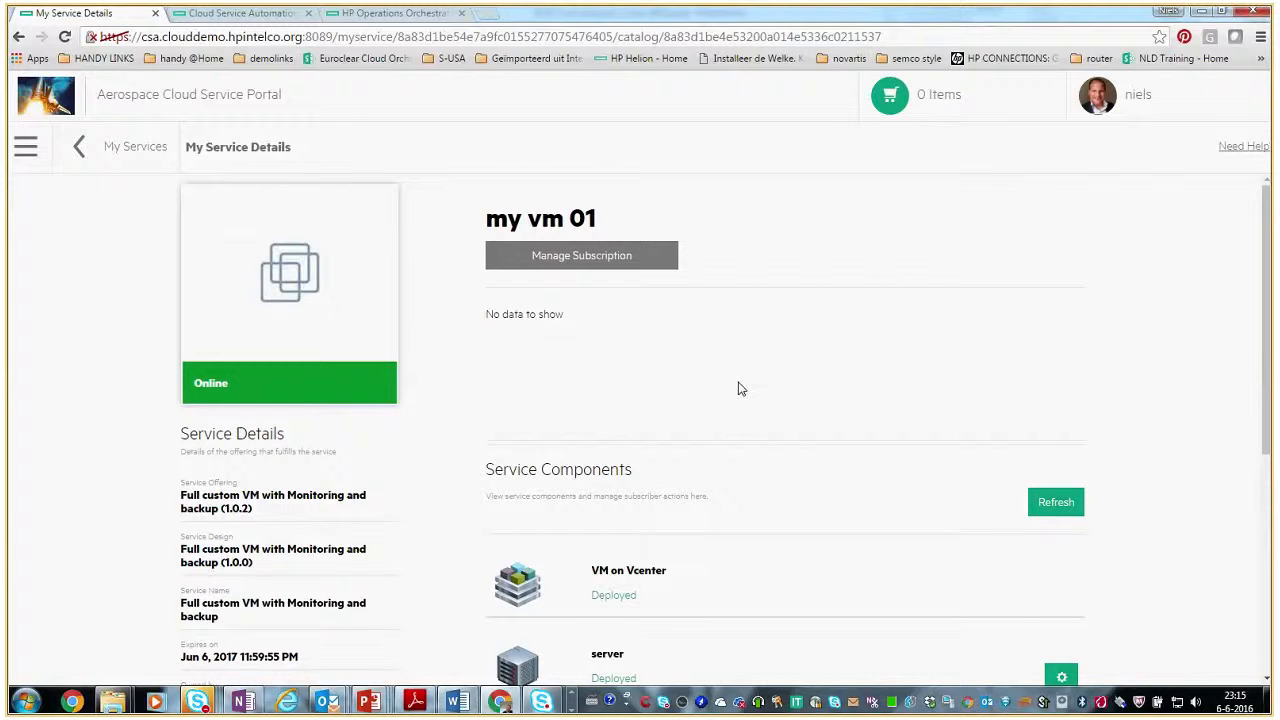
left_click(28, 152)
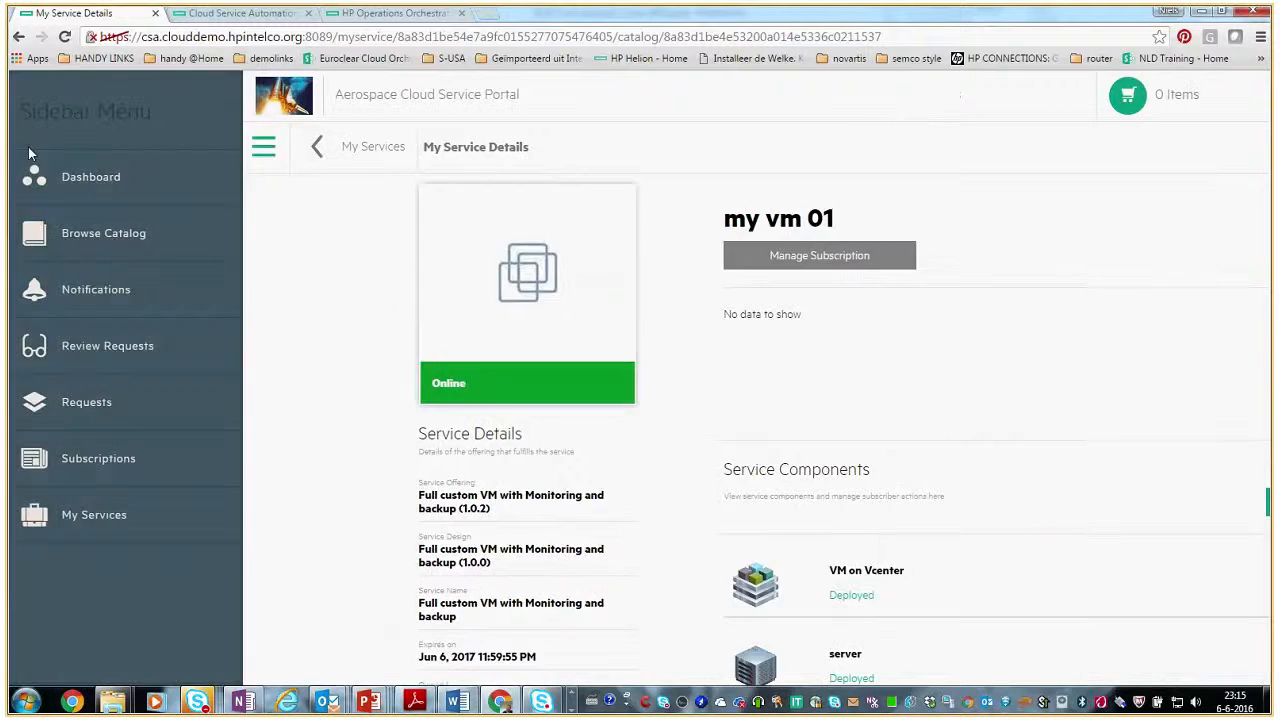
left_click(101, 177)
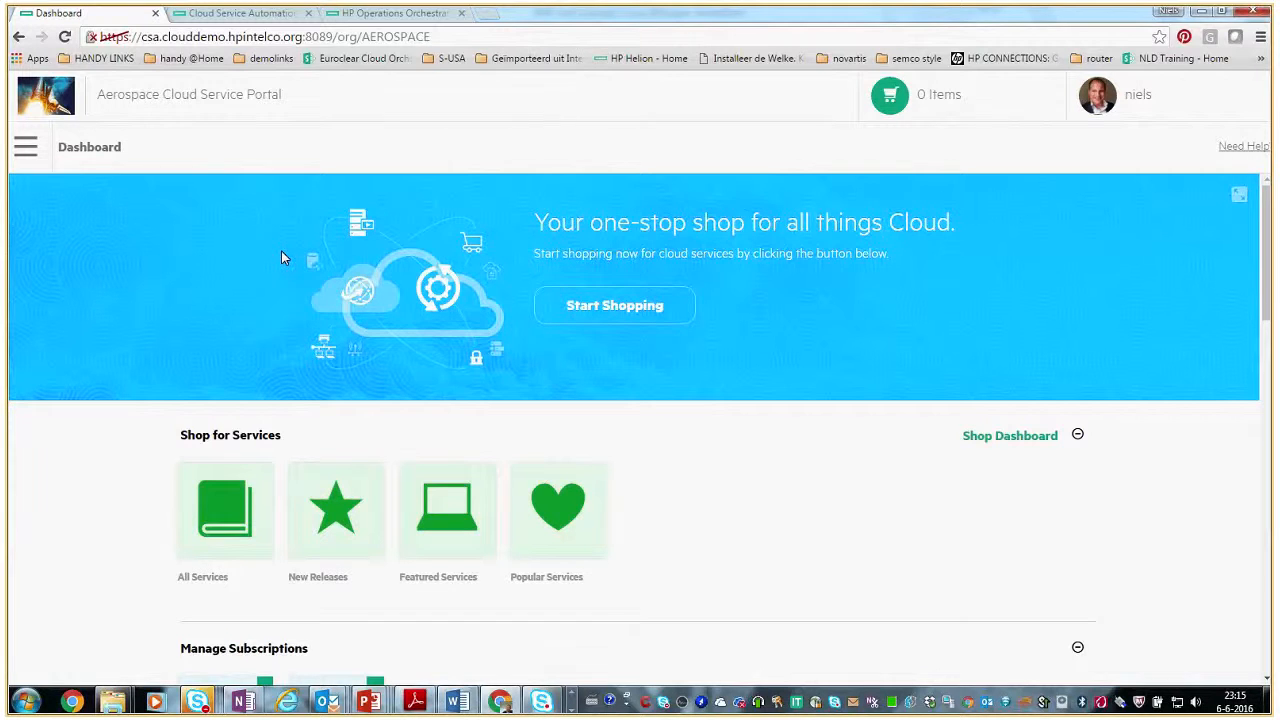
scroll(281, 258, "down", 3)
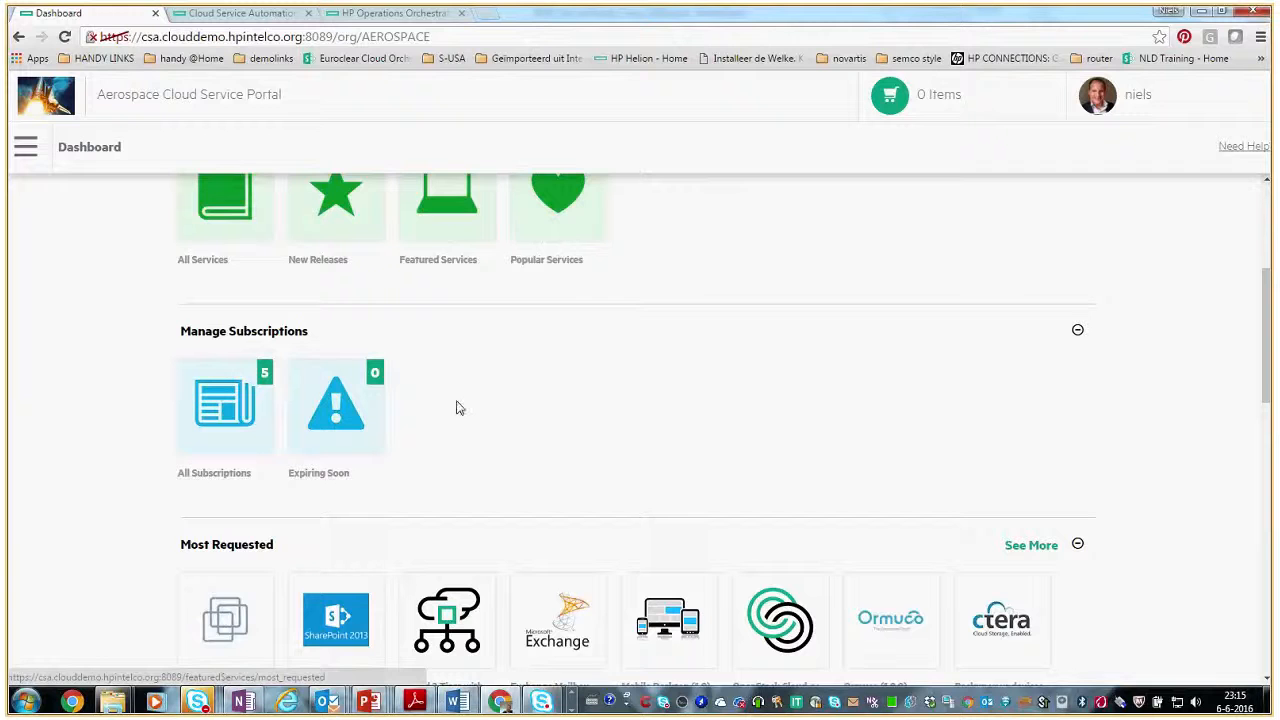
scroll(459, 408, "down", 3)
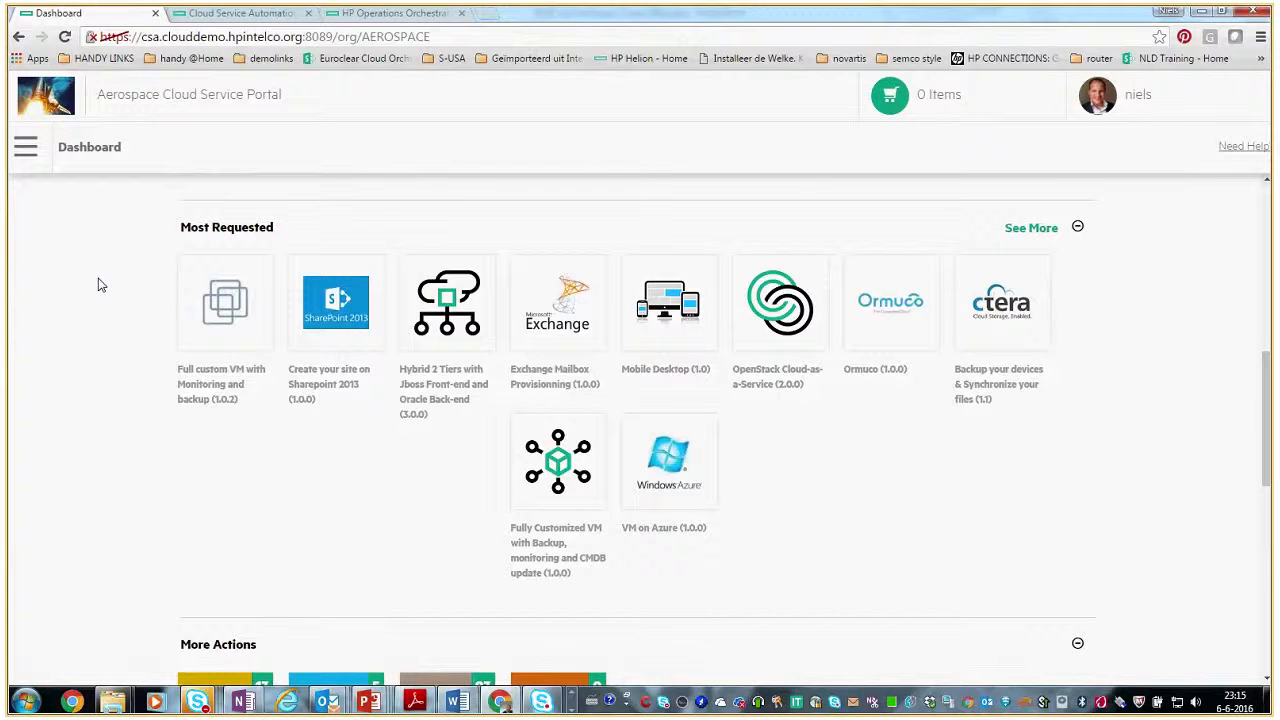
scroll(389, 451, "down", 1)
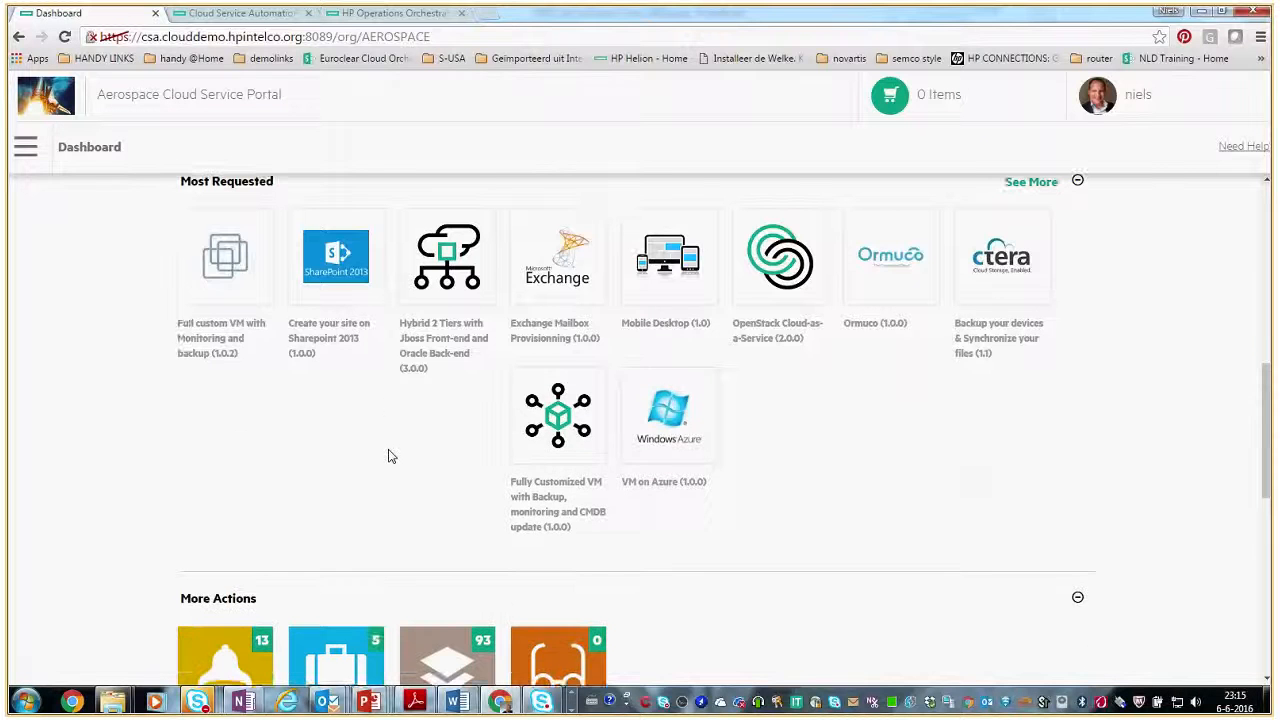
scroll(367, 452, "down", 1)
scroll(355, 450, "down", 4)
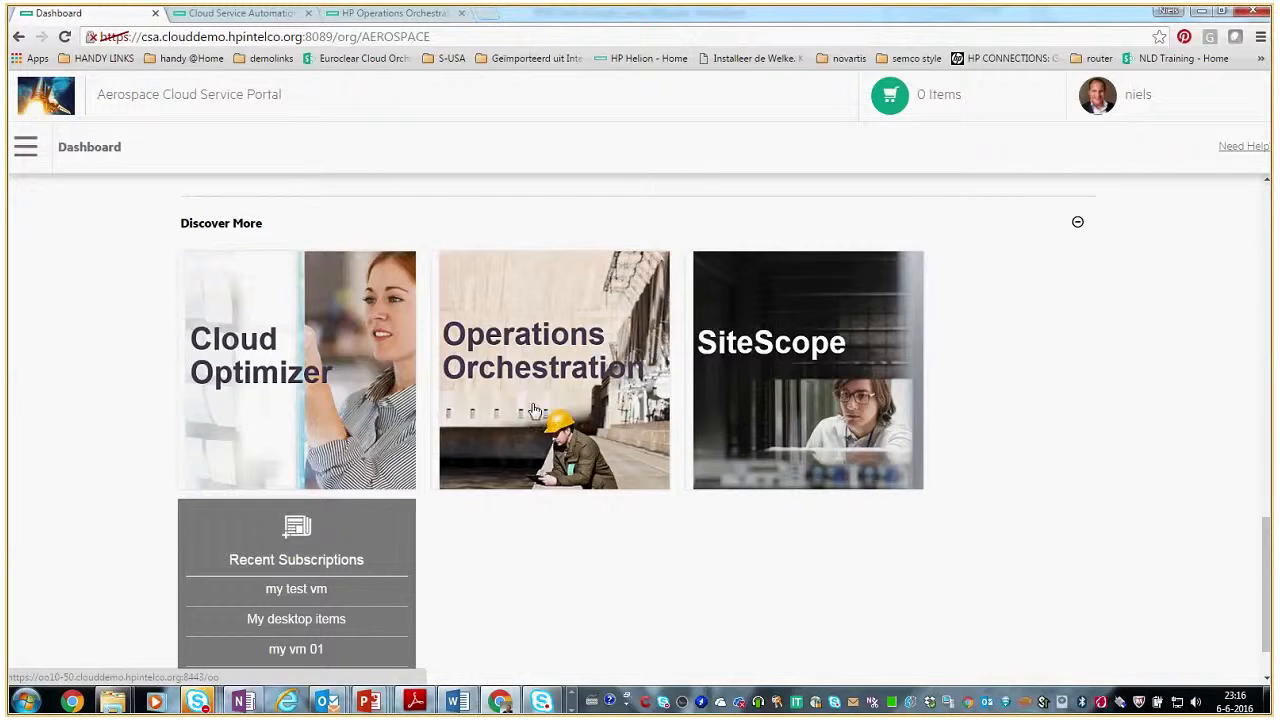
scroll(534, 410, "up", 15)
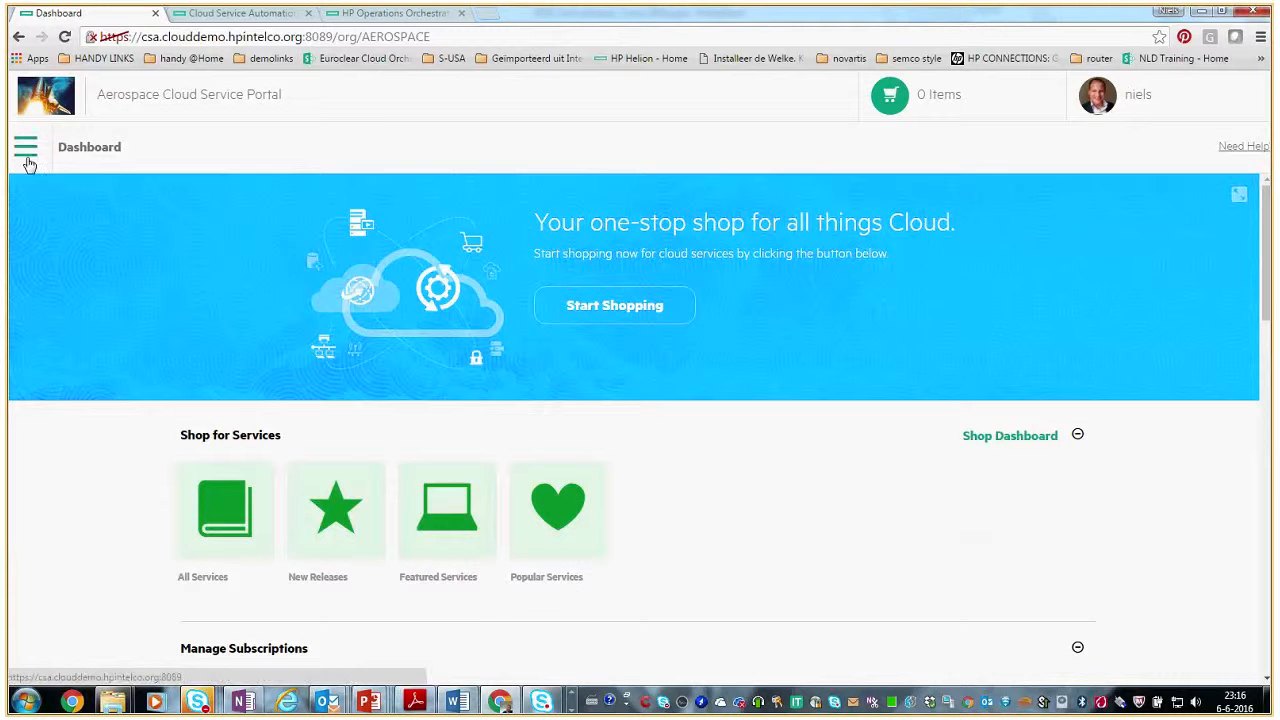
Examine the service details and components of "My desktop items" in My Services, and return to the services list.
left_click(26, 150)
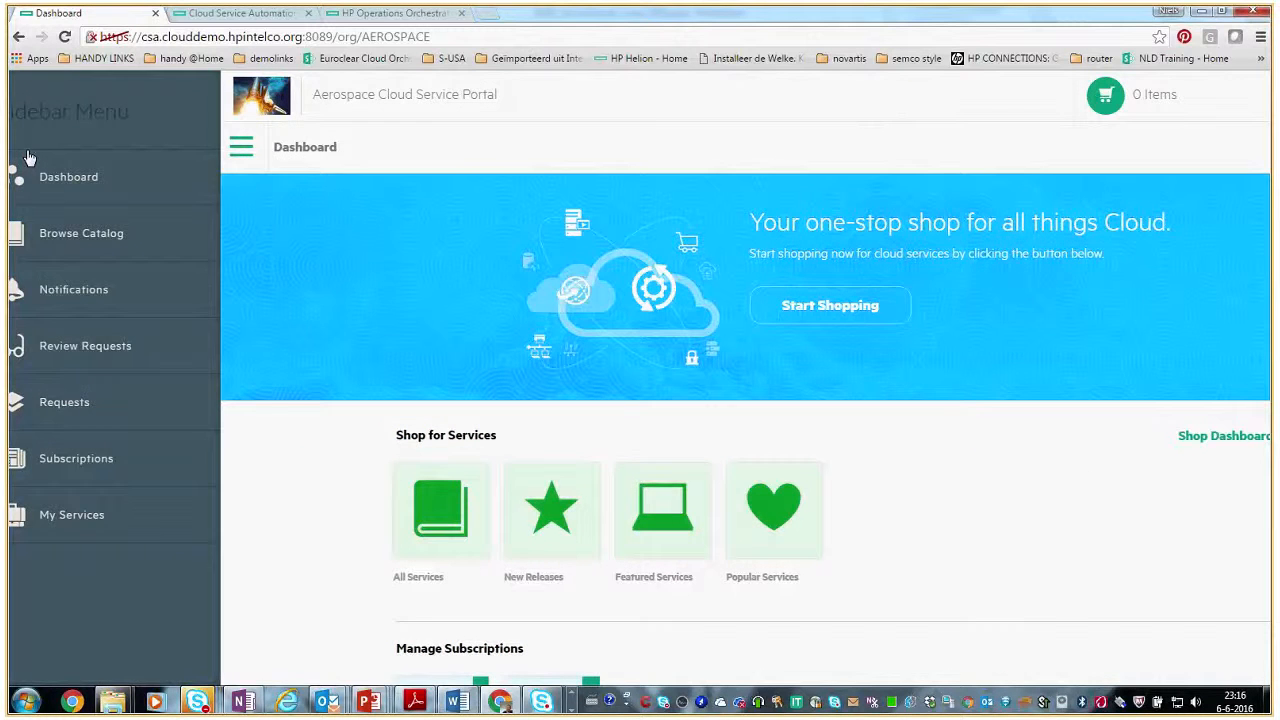
left_click(94, 516)
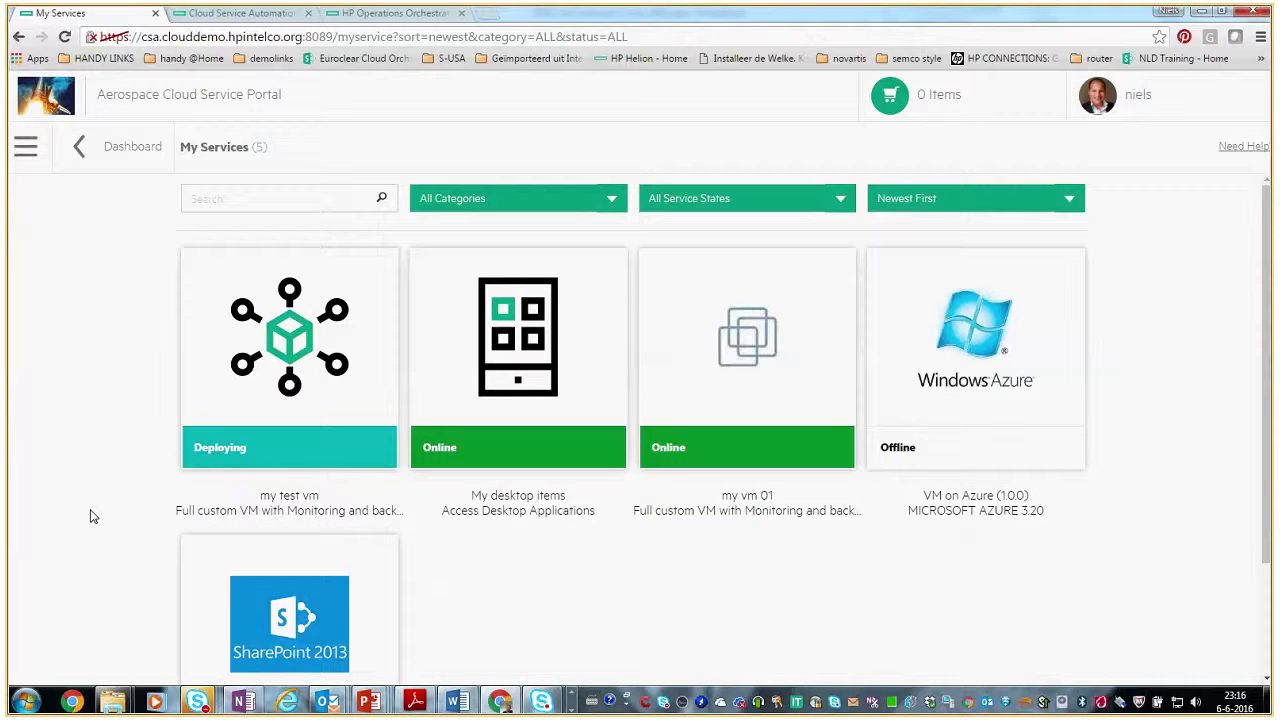
left_click(545, 370)
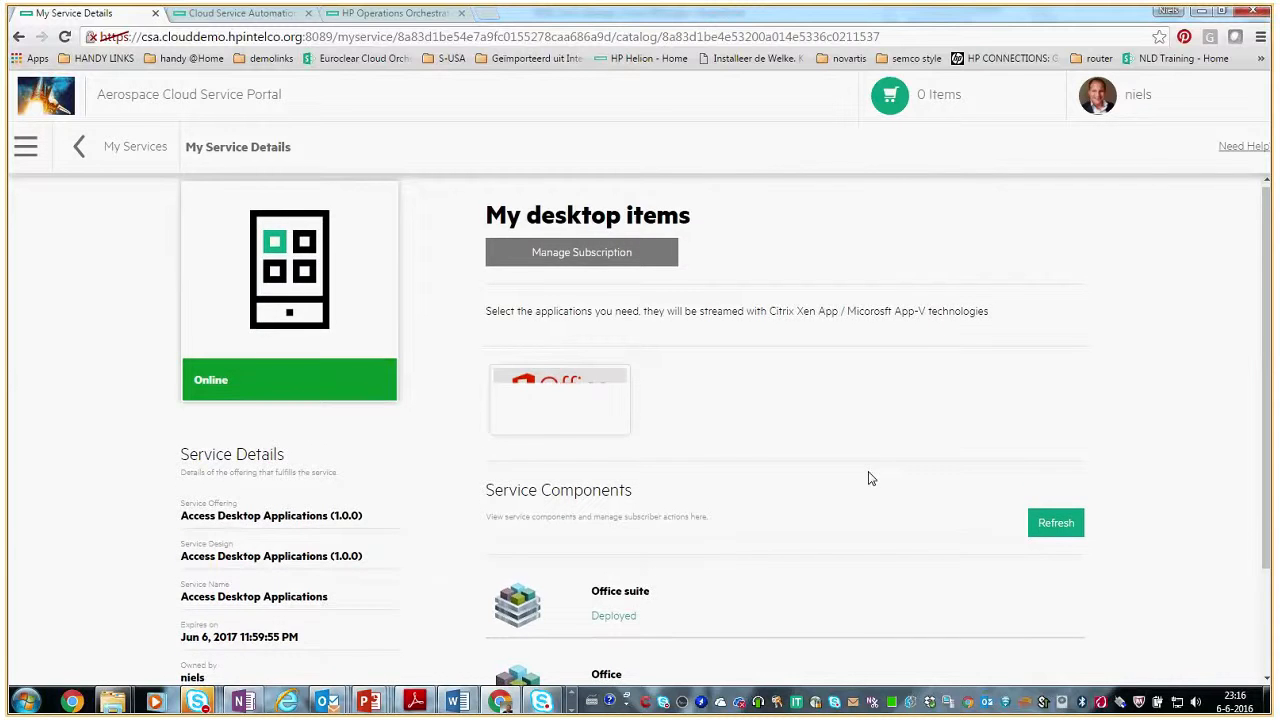
scroll(868, 475, "down", 2)
scroll(866, 472, "up", 1)
scroll(863, 469, "down", 1)
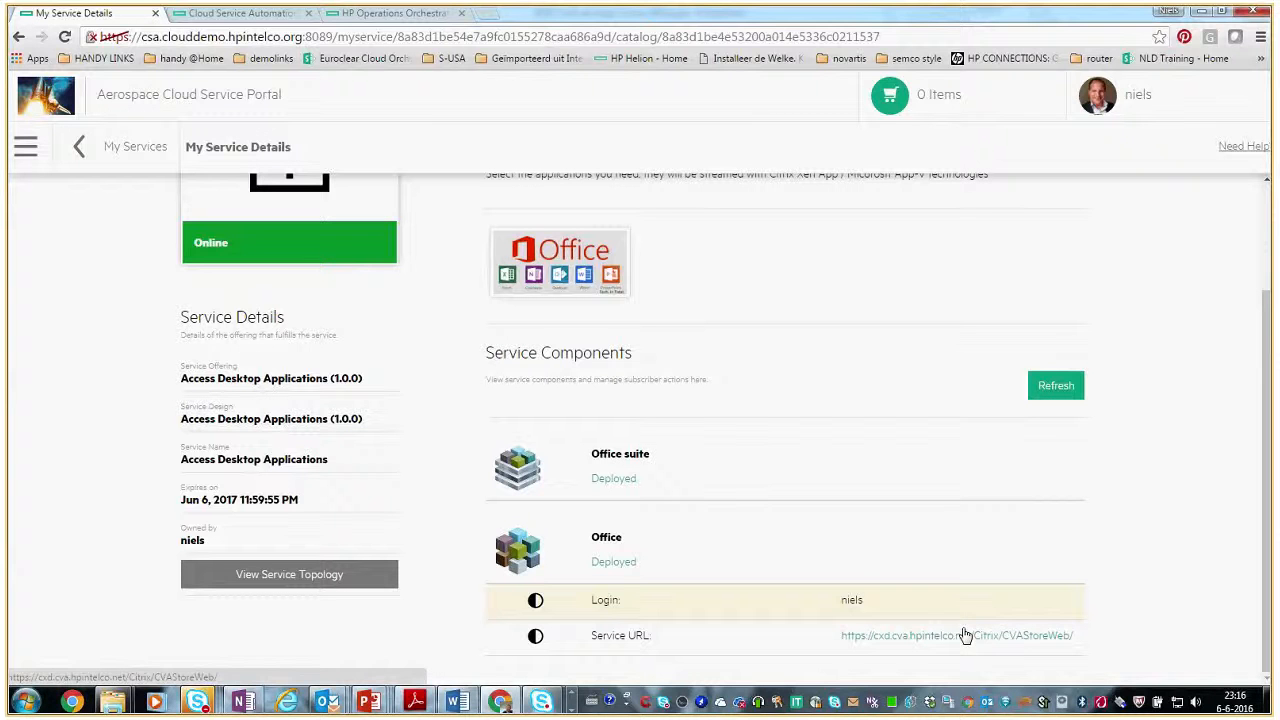
left_click(110, 148)
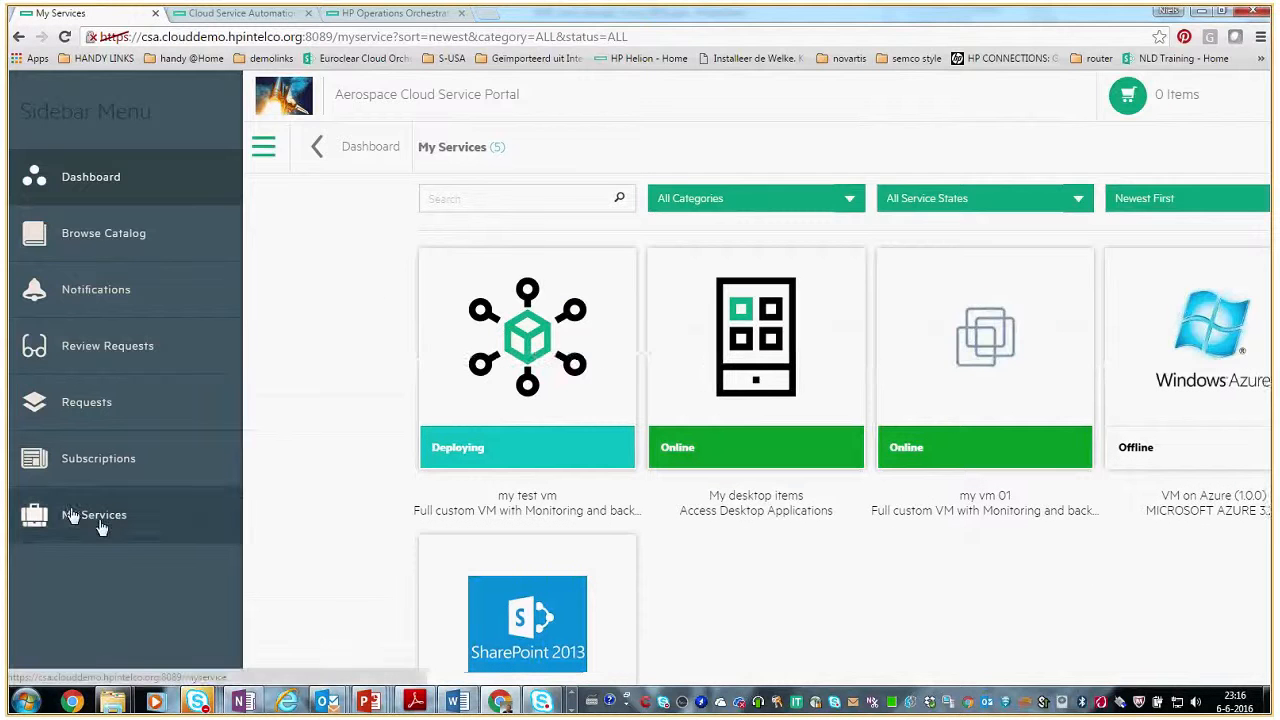
left_click(100, 527)
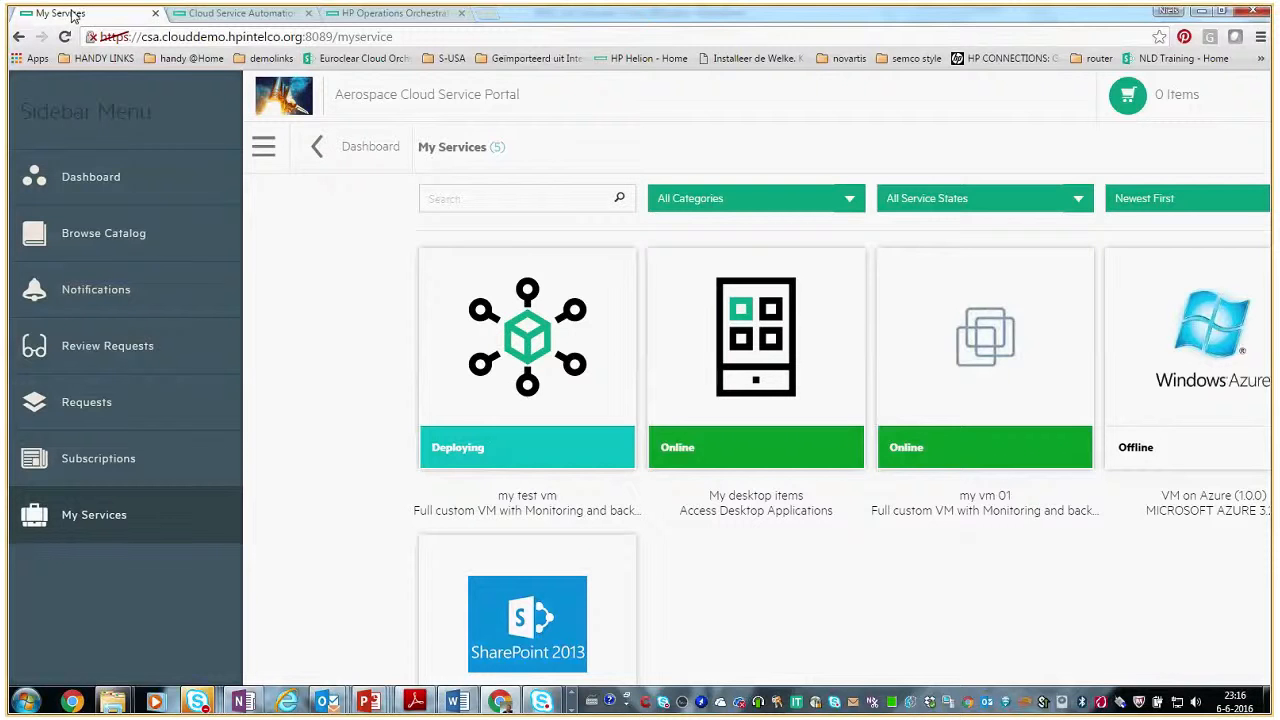
Switch to Cloud Service Automation and open the Operations application from its main dashboard.
left_click(236, 14)
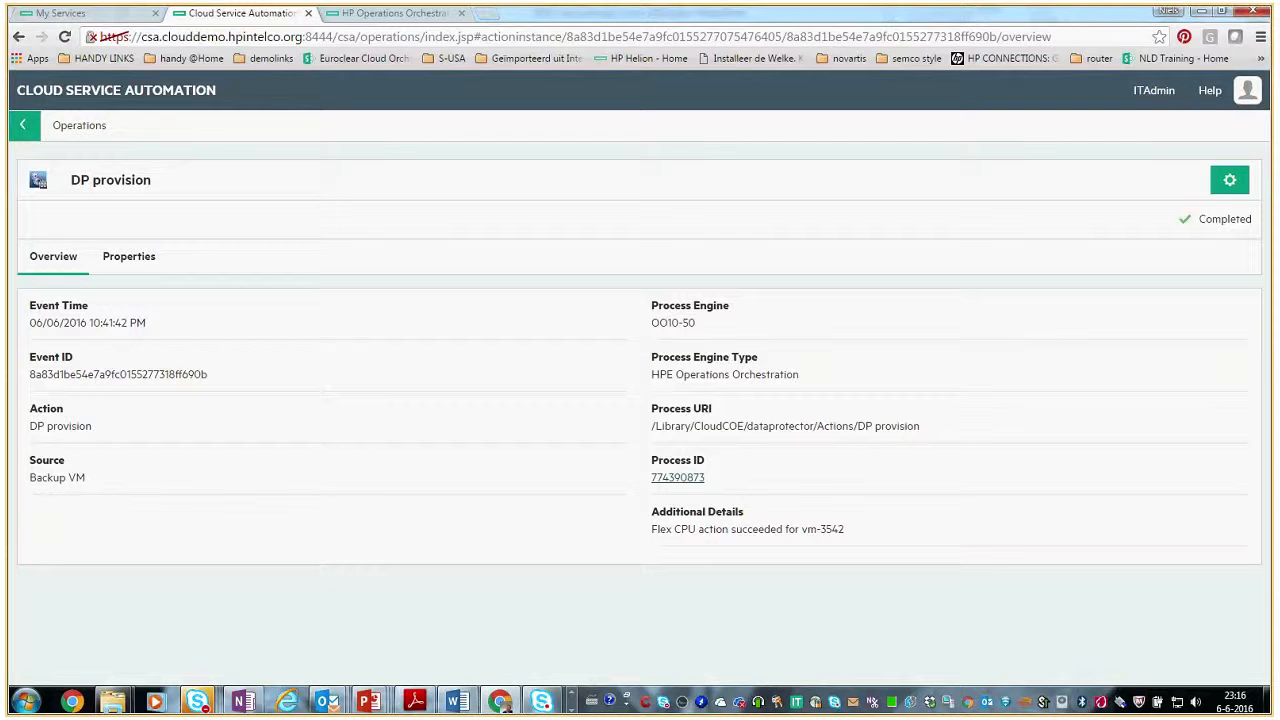
left_click(47, 96)
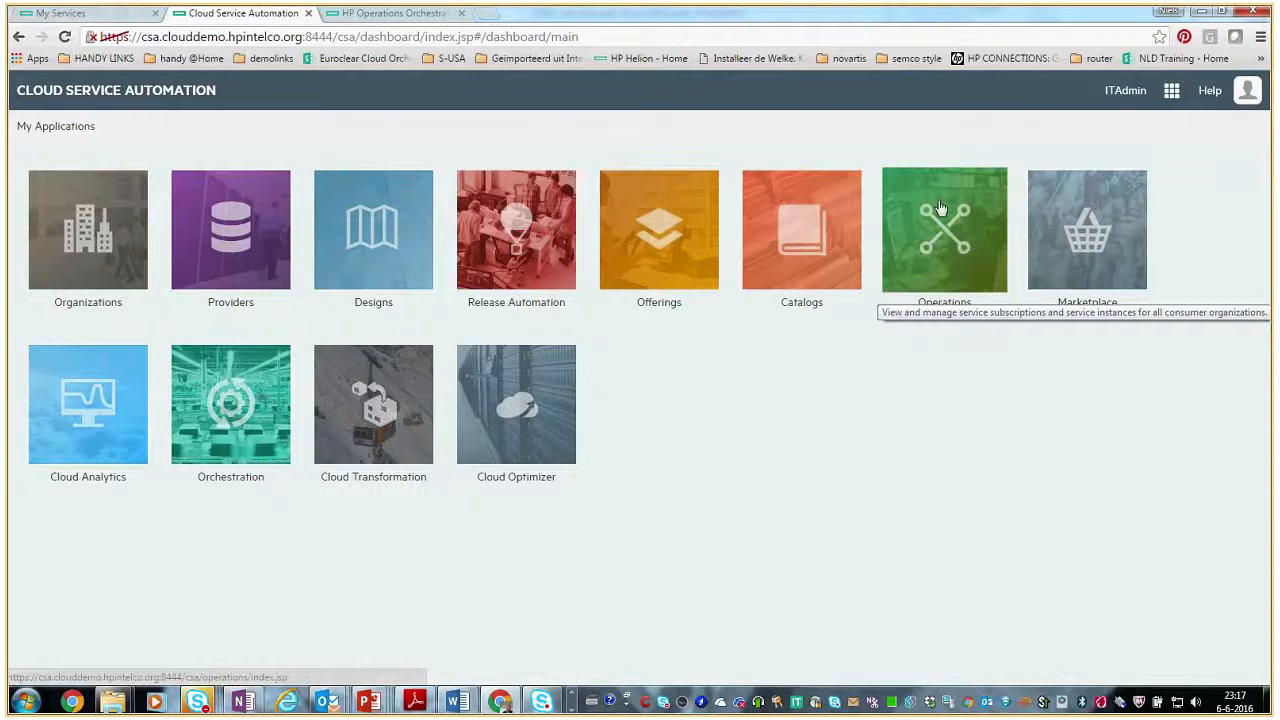
left_click(940, 238)
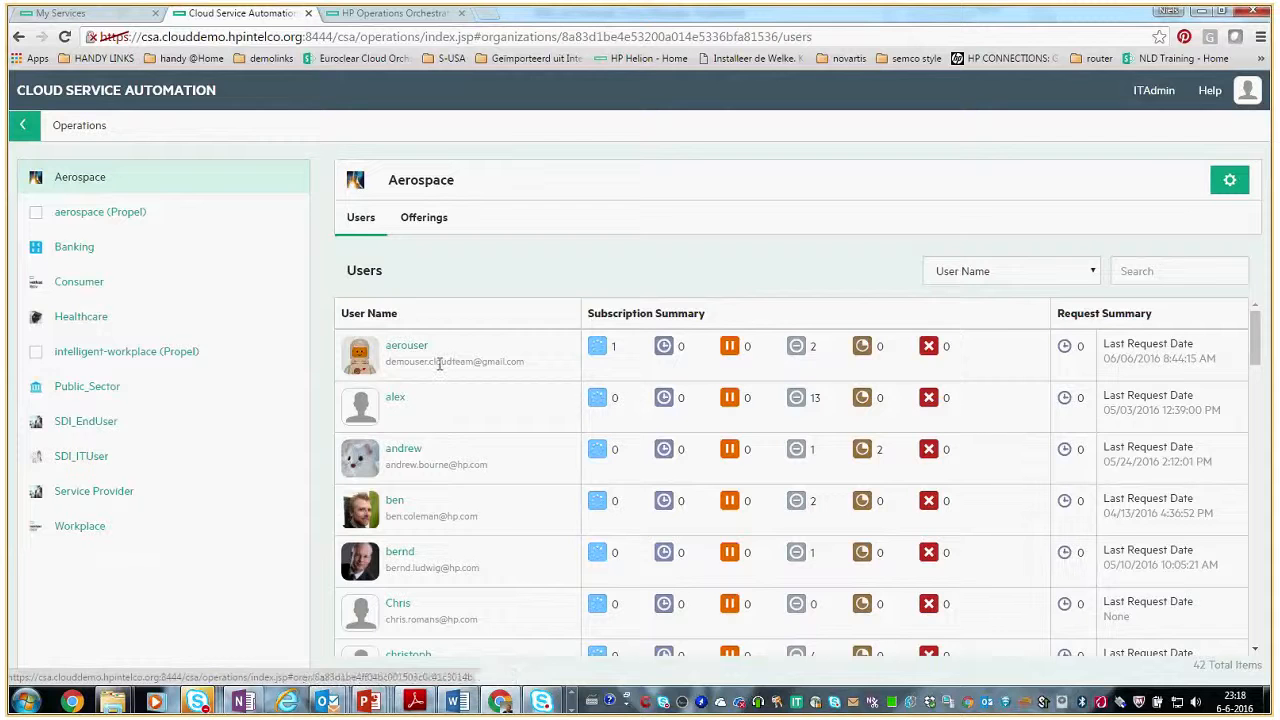
Look through the Aerospace organization's users and open the subscriptions of the user who ordered the services.
scroll(466, 450, "down", 1)
scroll(455, 465, "down", 4)
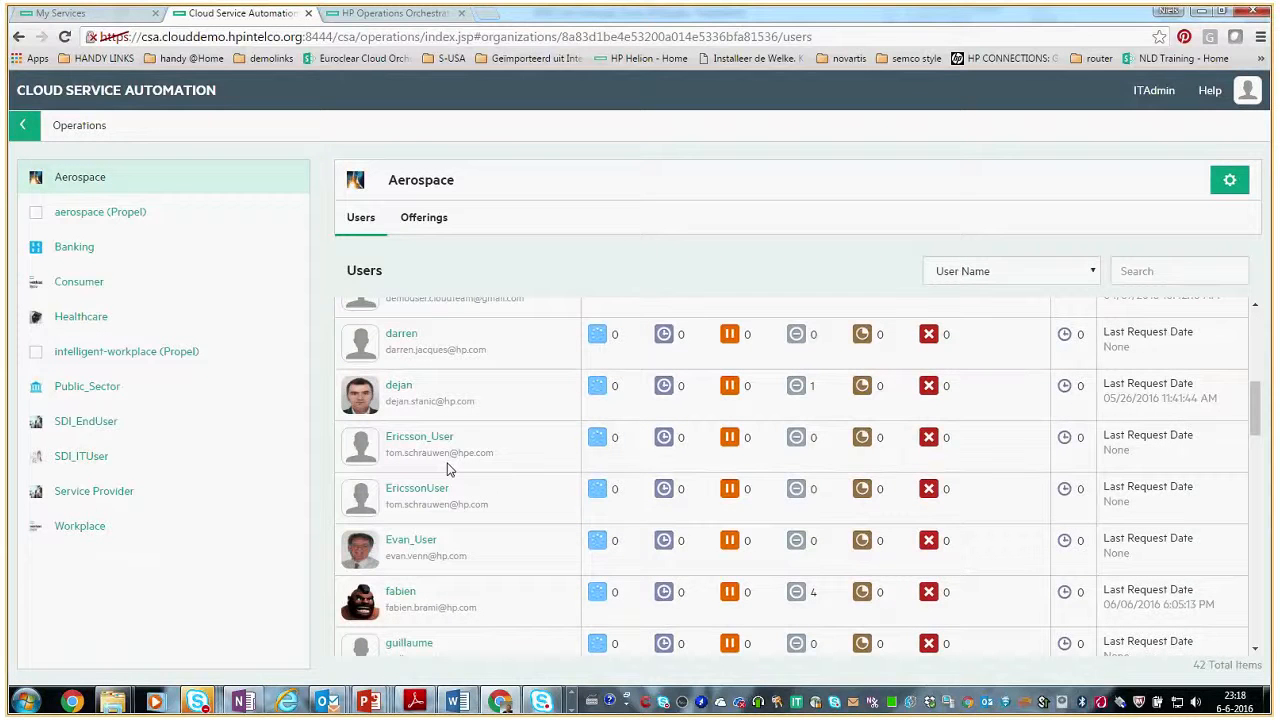
scroll(447, 470, "down", 6)
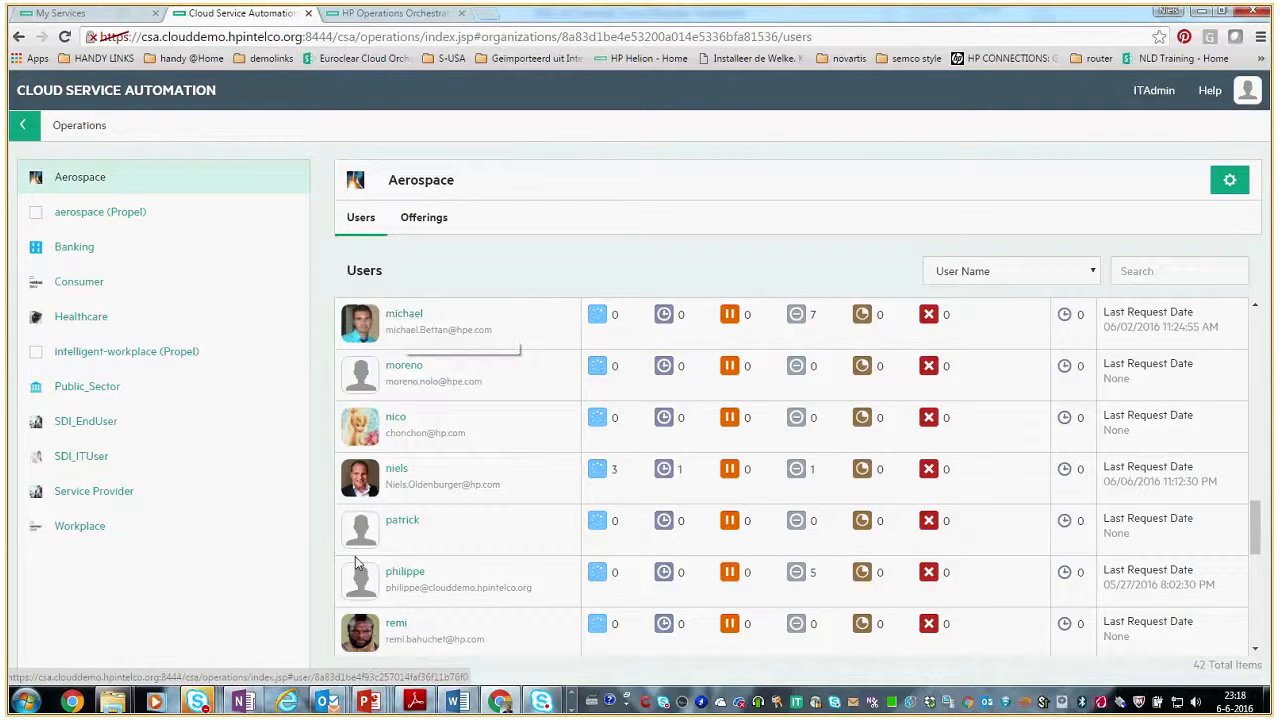
left_click(410, 468)
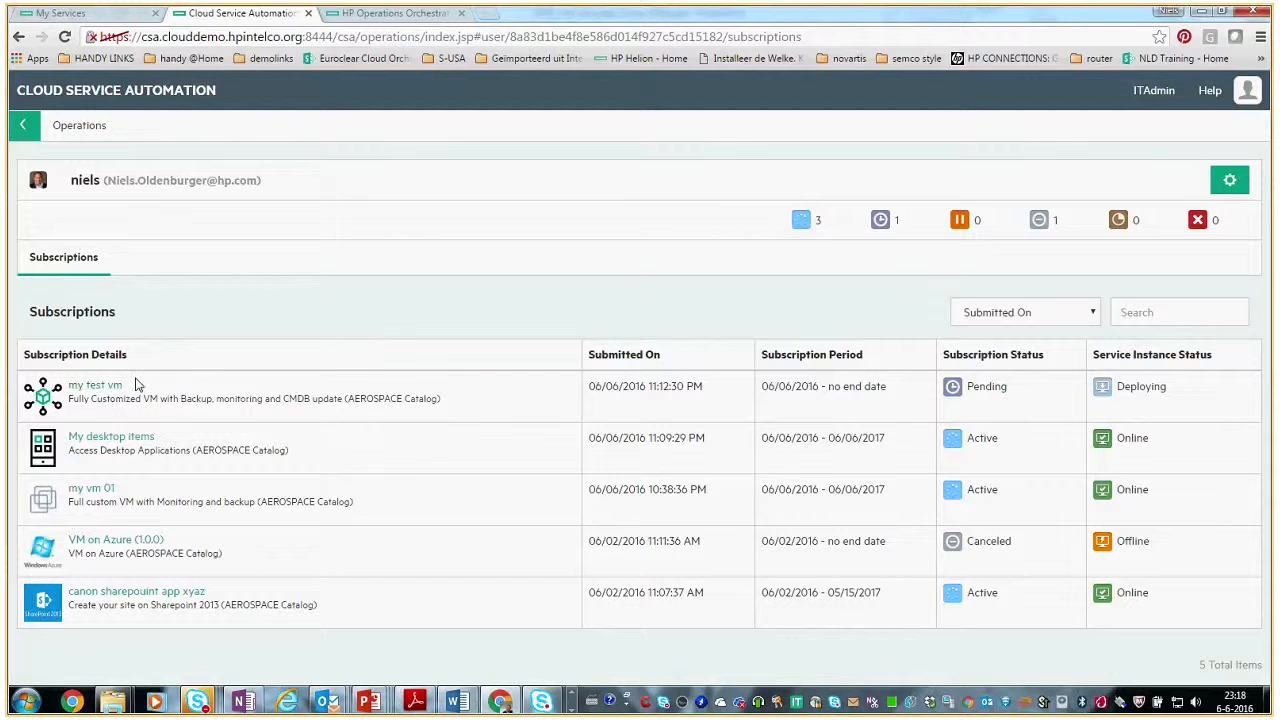
Open the DP provision event of the "my test vm" subscription and follow its process ID to the run in Operations Orchestration.
left_click(97, 390)
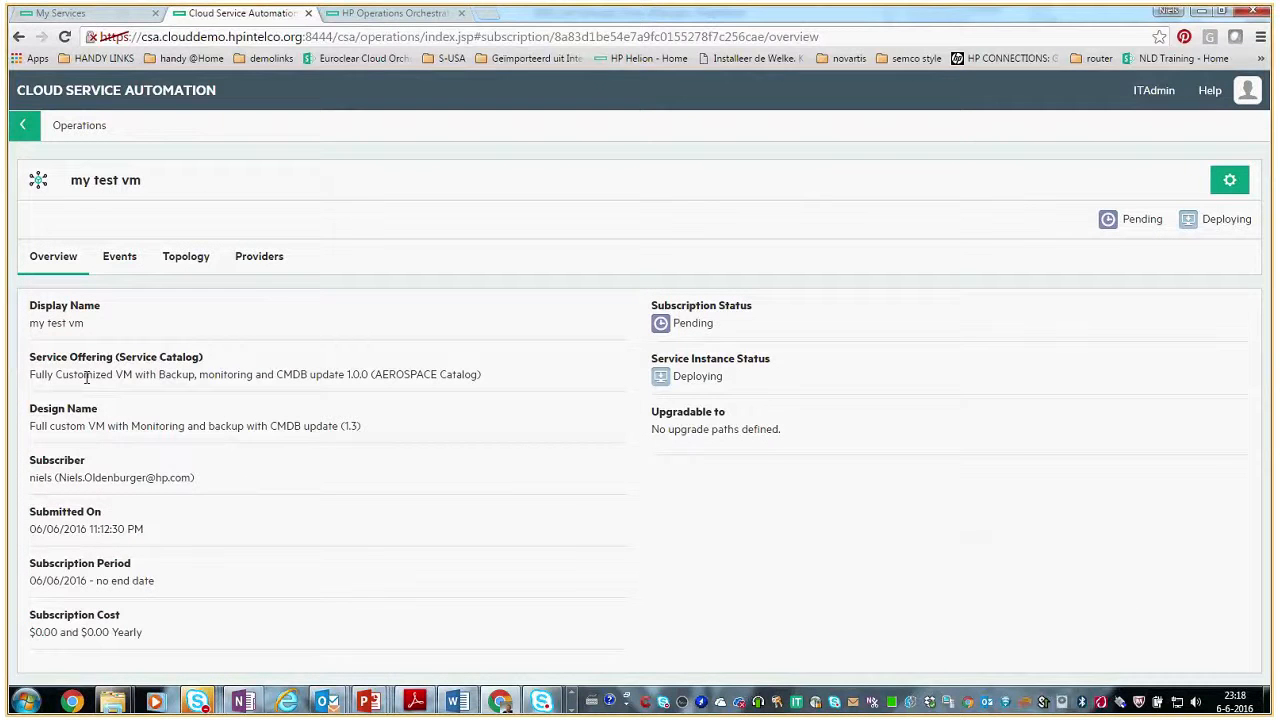
left_click(122, 257)
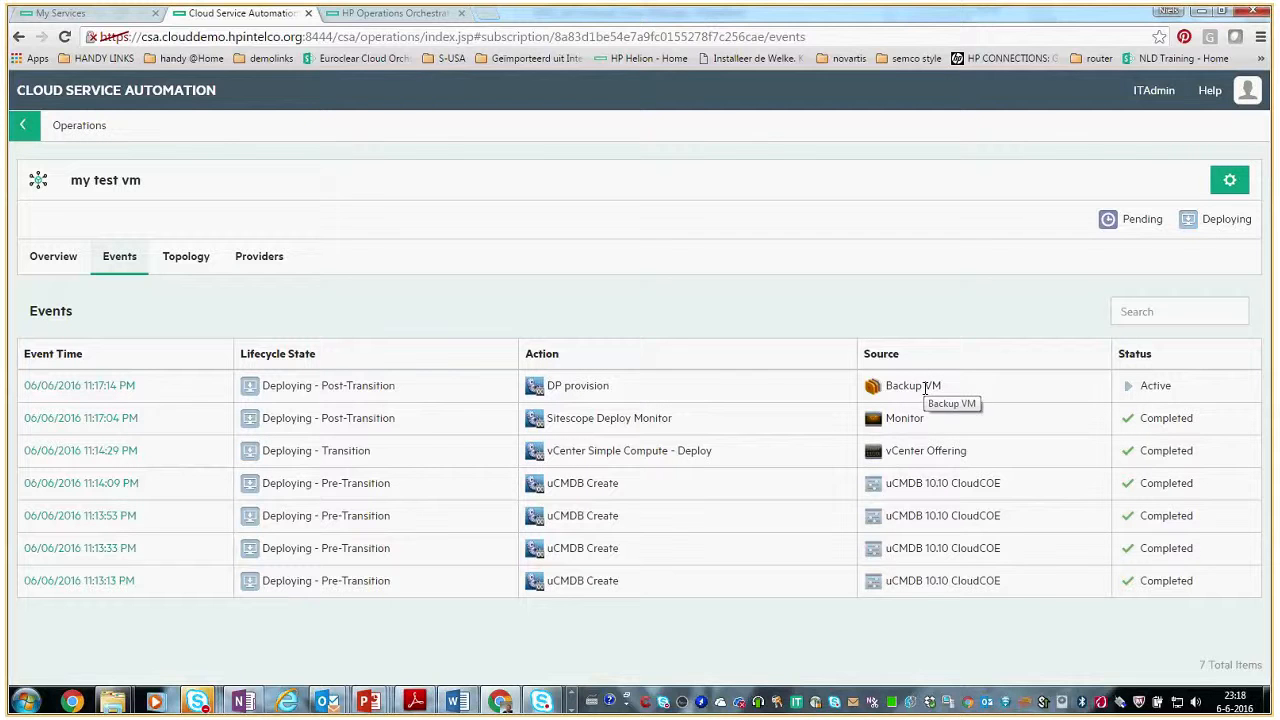
left_click(110, 386)
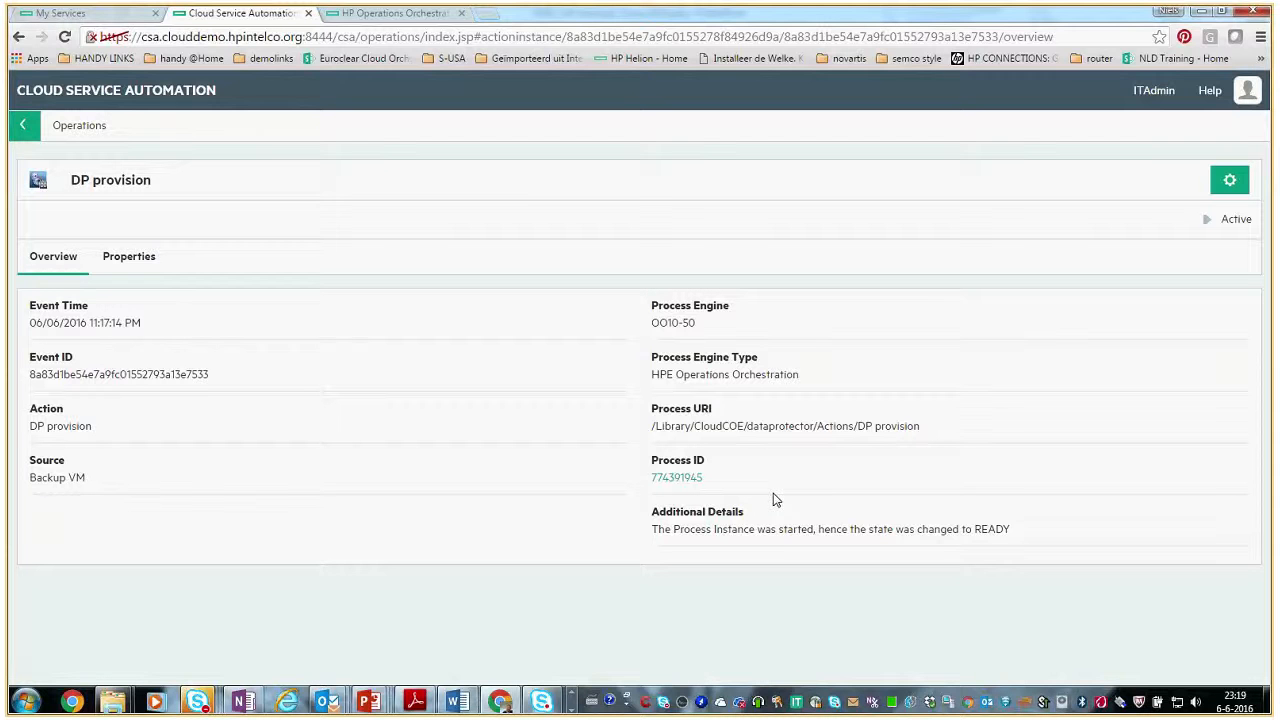
left_click(660, 478)
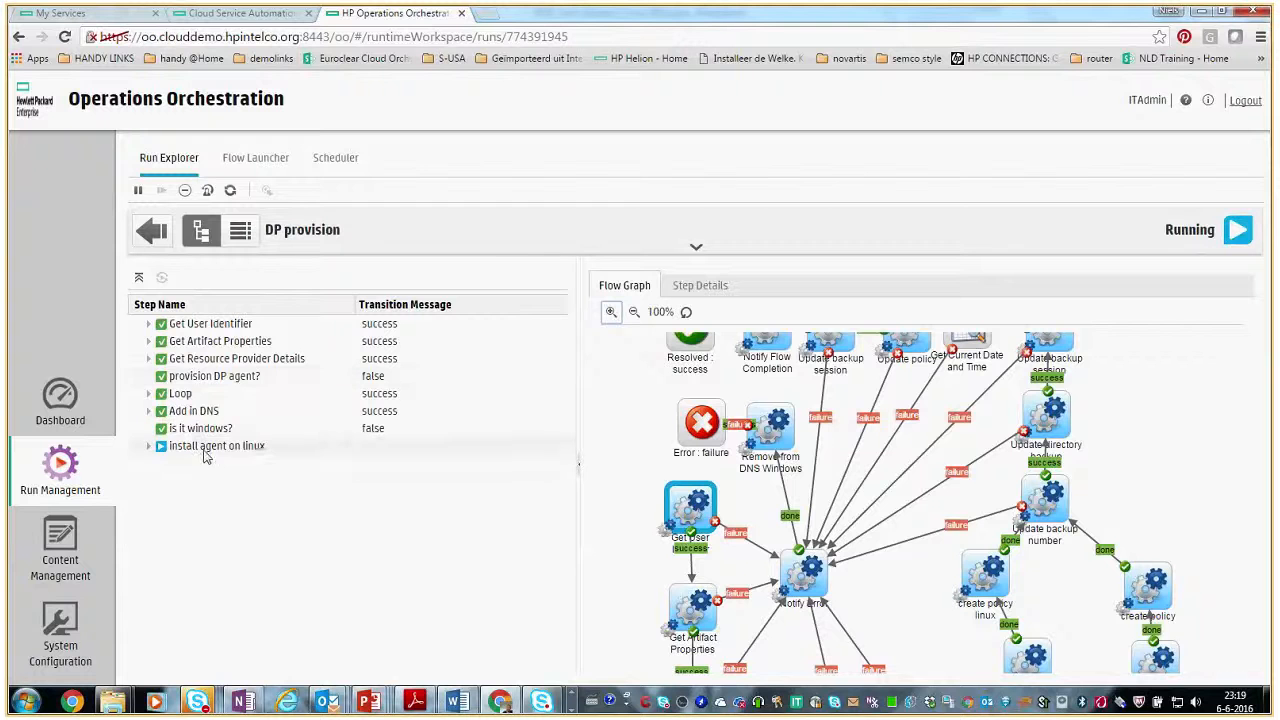
Select the Get User Identifier step of the DP provision run and examine the whole flow graph at different zoom levels.
left_click(180, 325)
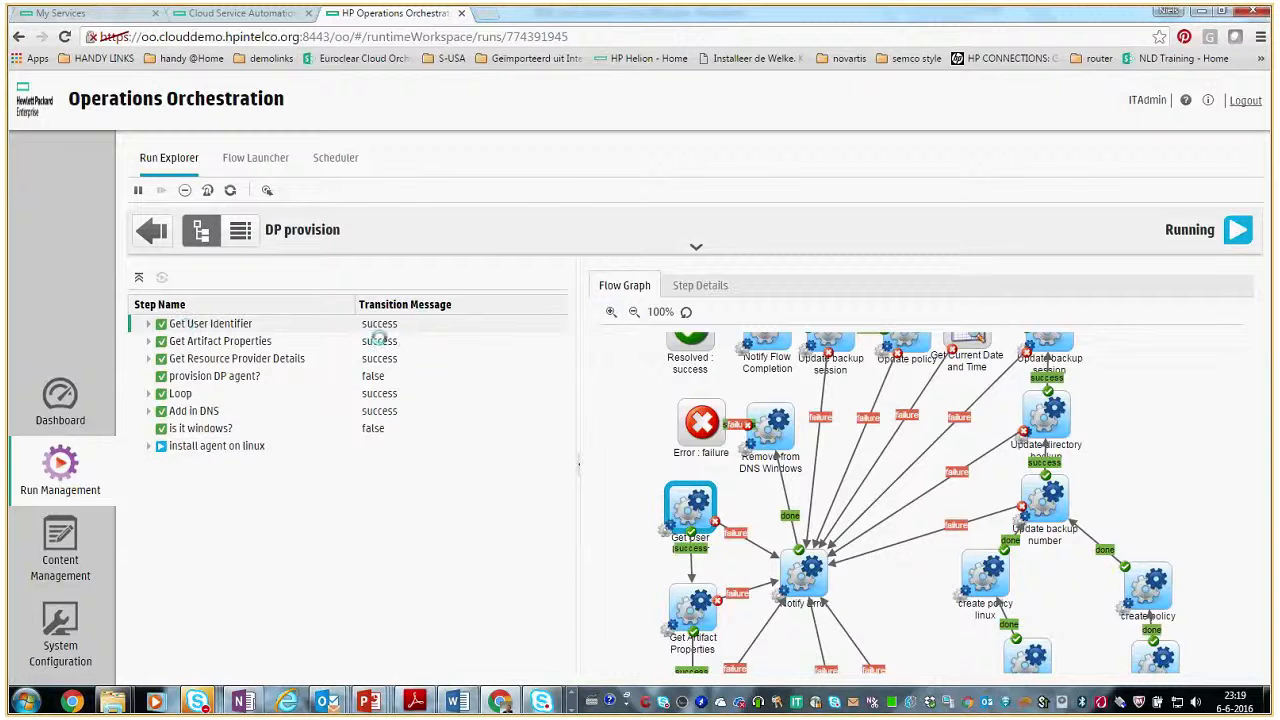
left_click(633, 313)
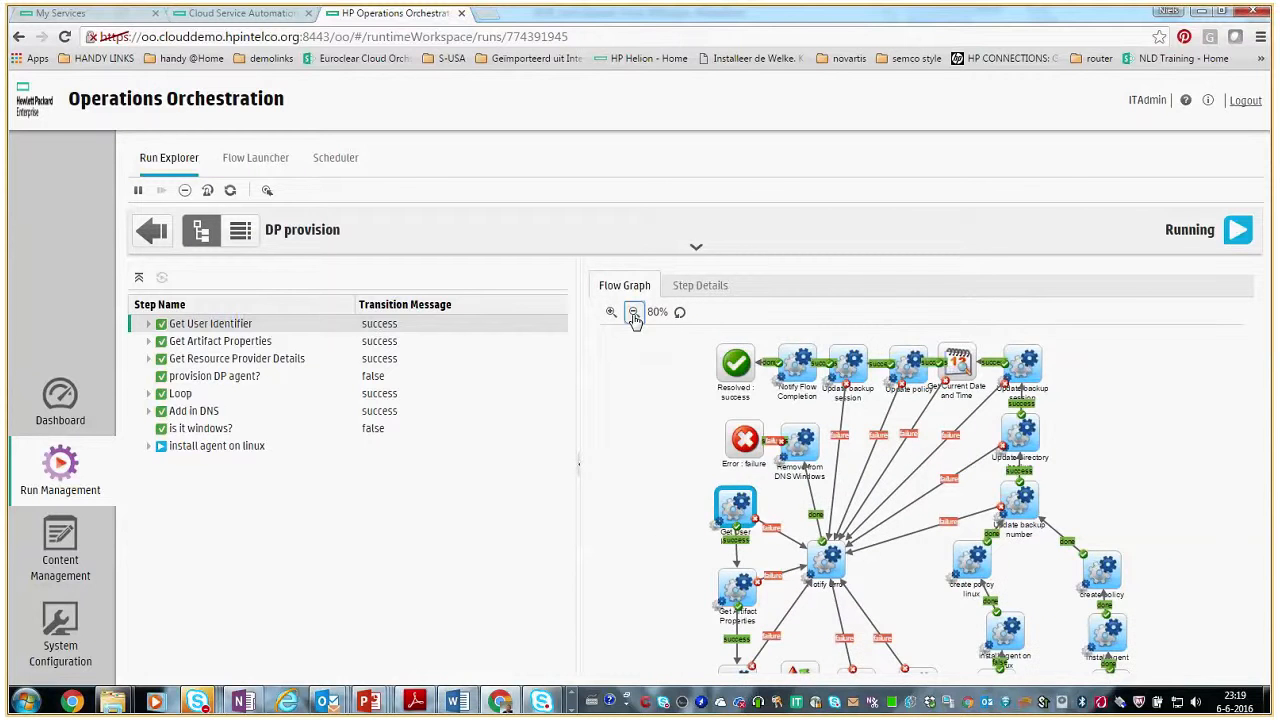
left_click(633, 313)
left_click_drag(858, 523, 750, 468)
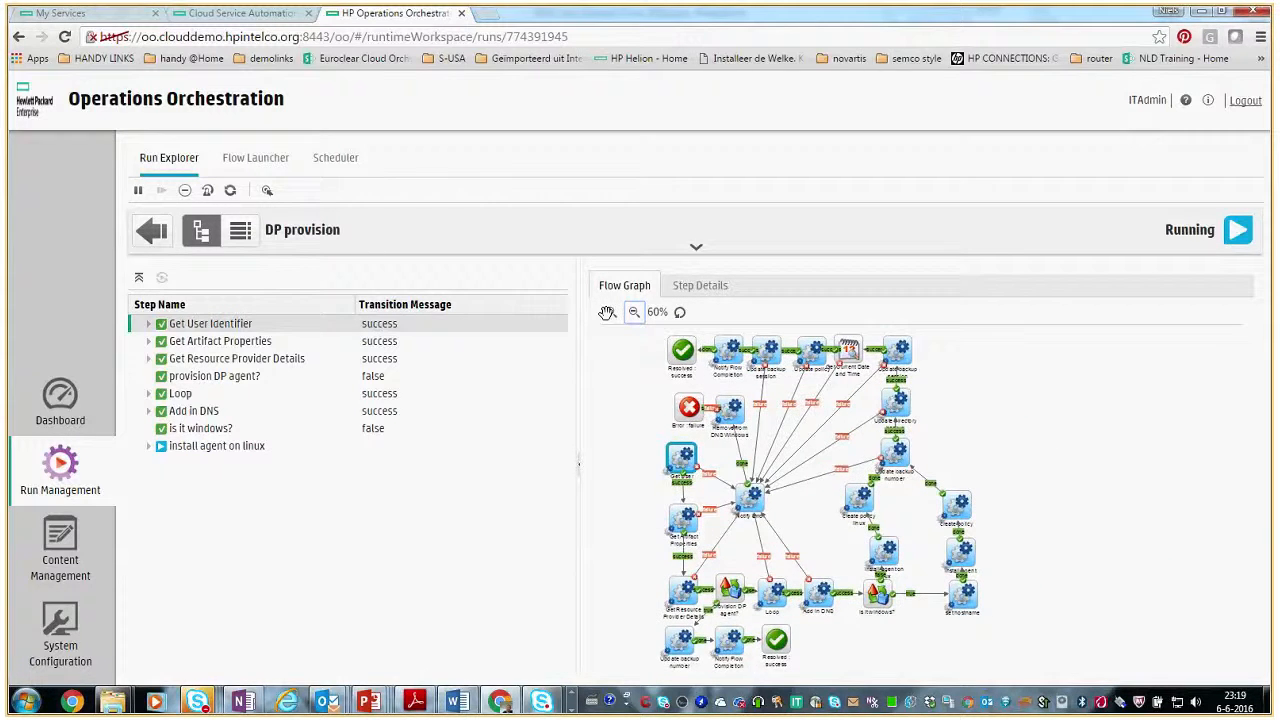
left_click(609, 312)
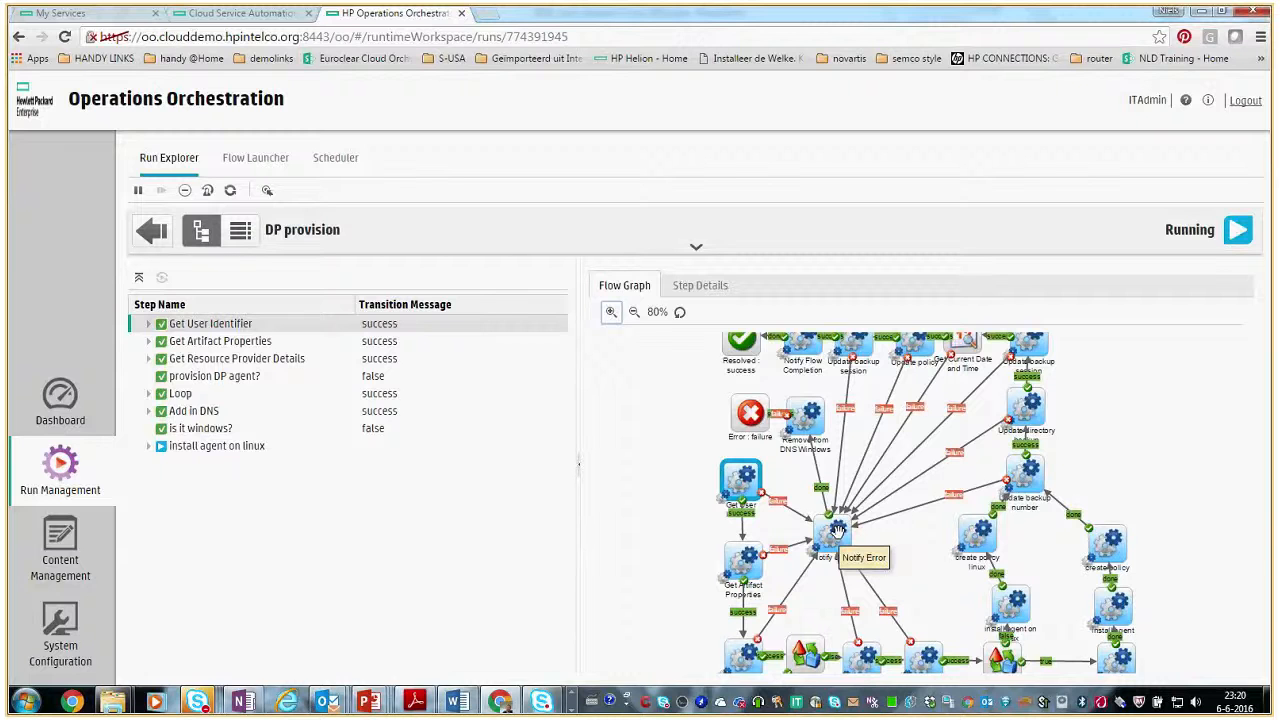
Expand the "install agent on linux" step and its "install agent" substep, and examine their flow graphs down to both SSH Command steps.
left_click(186, 447)
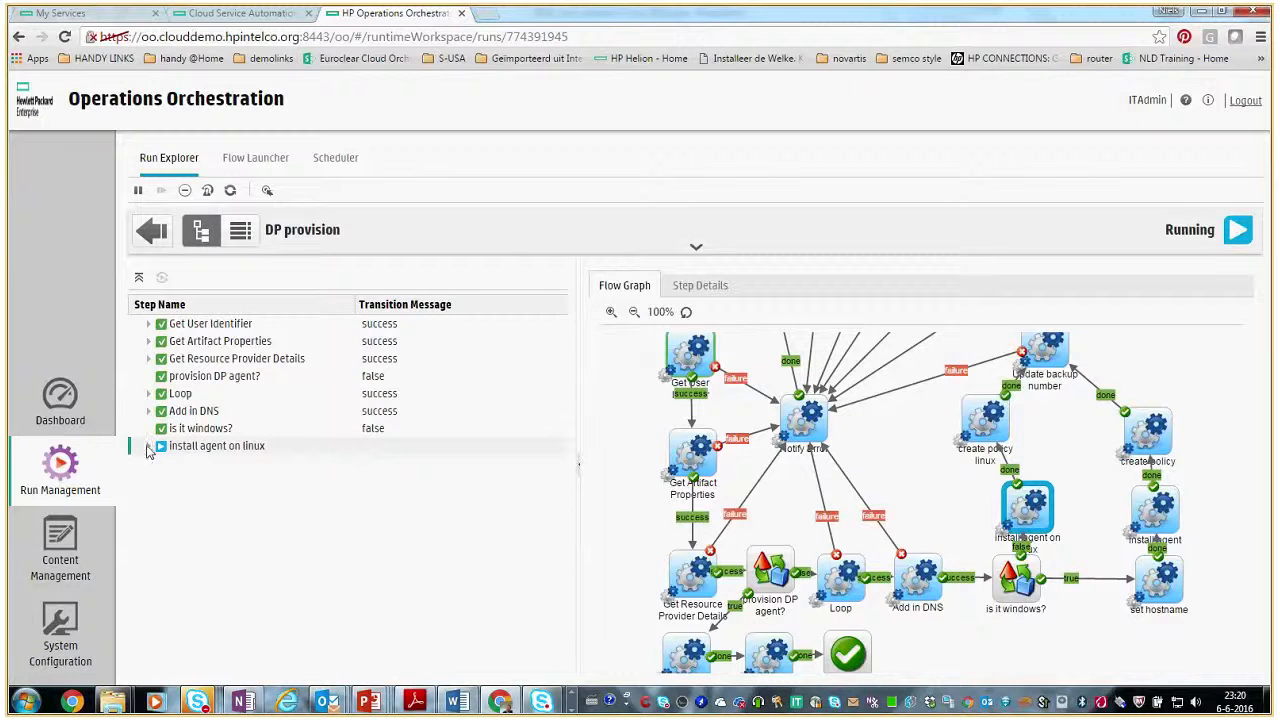
left_click(148, 447)
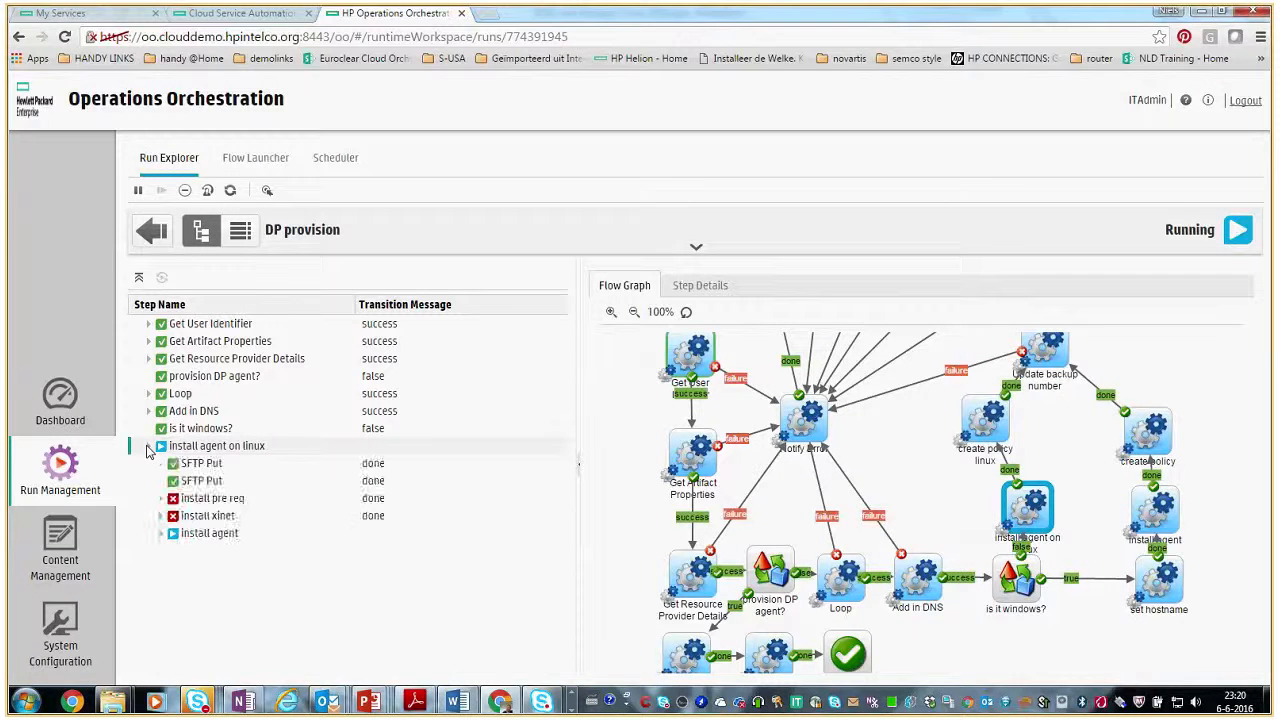
left_click(212, 535)
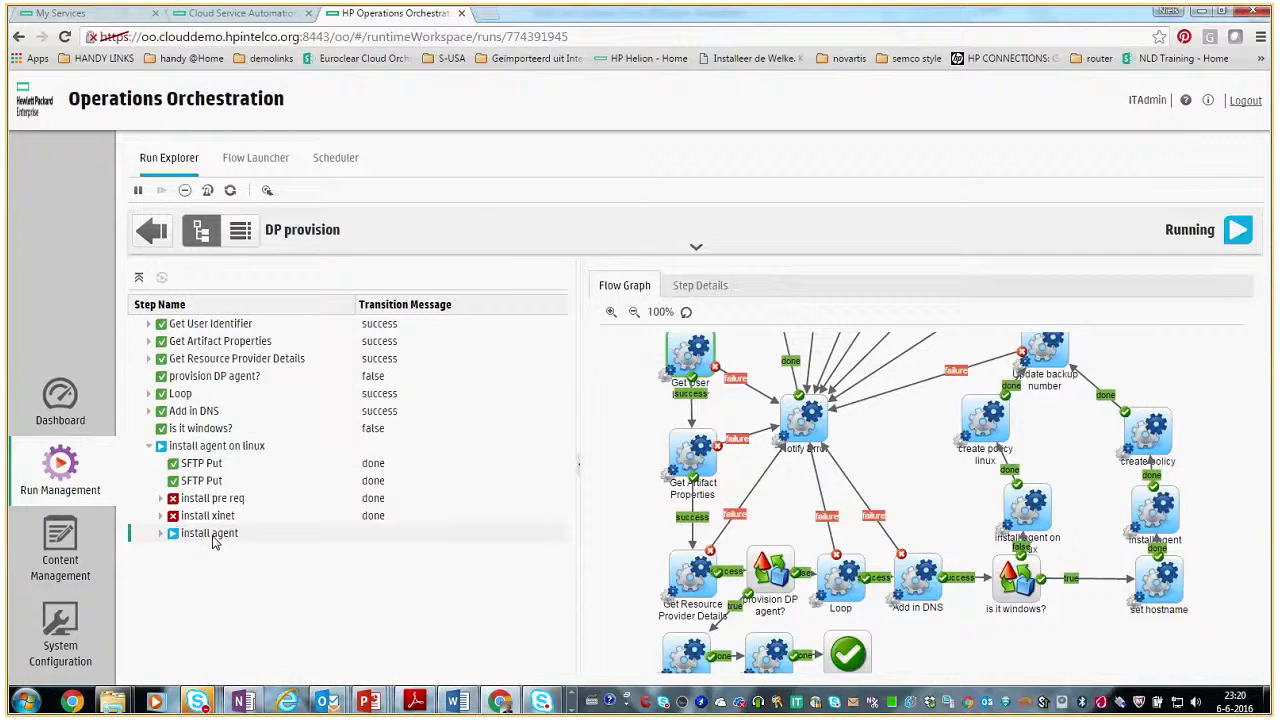
left_click(205, 499)
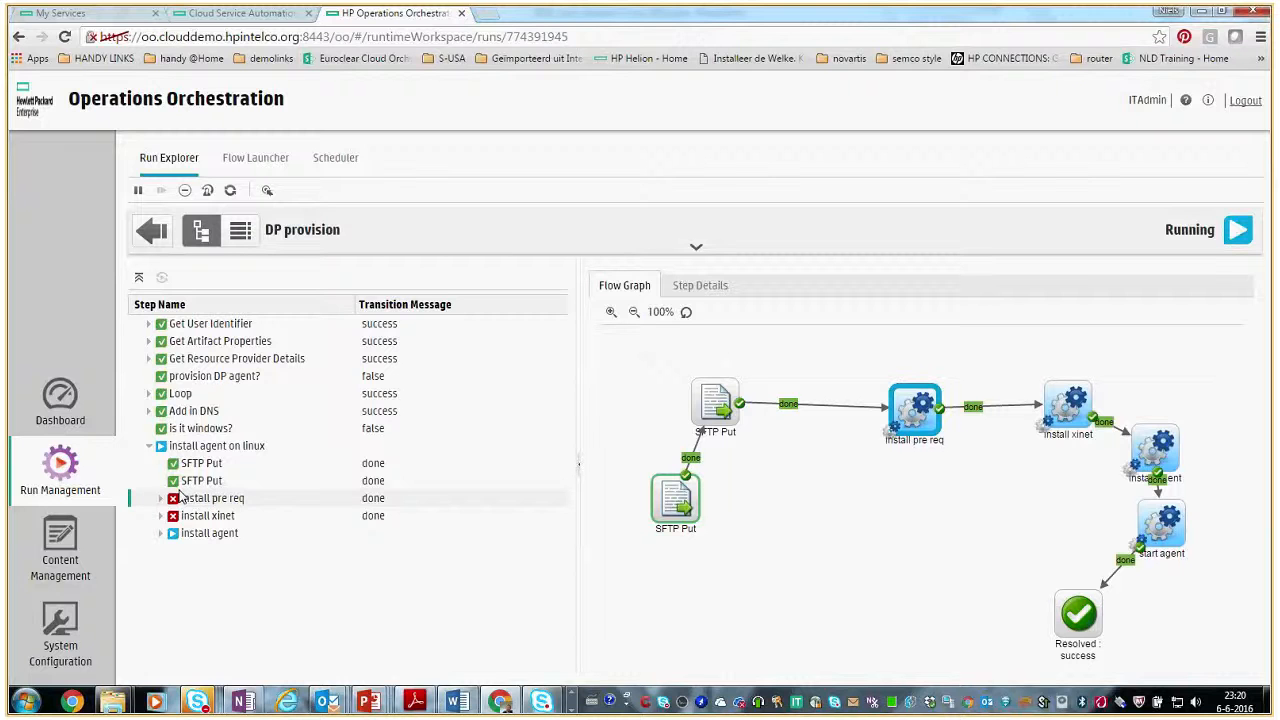
left_click(208, 536)
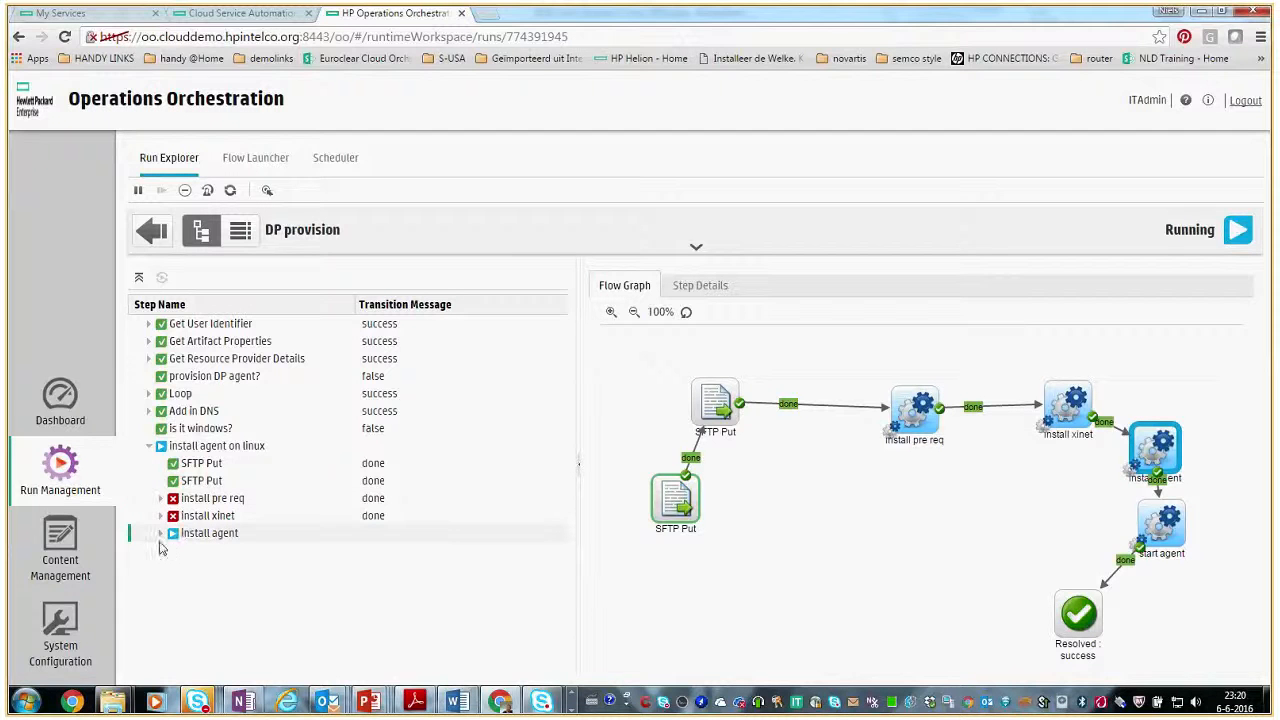
left_click(161, 533)
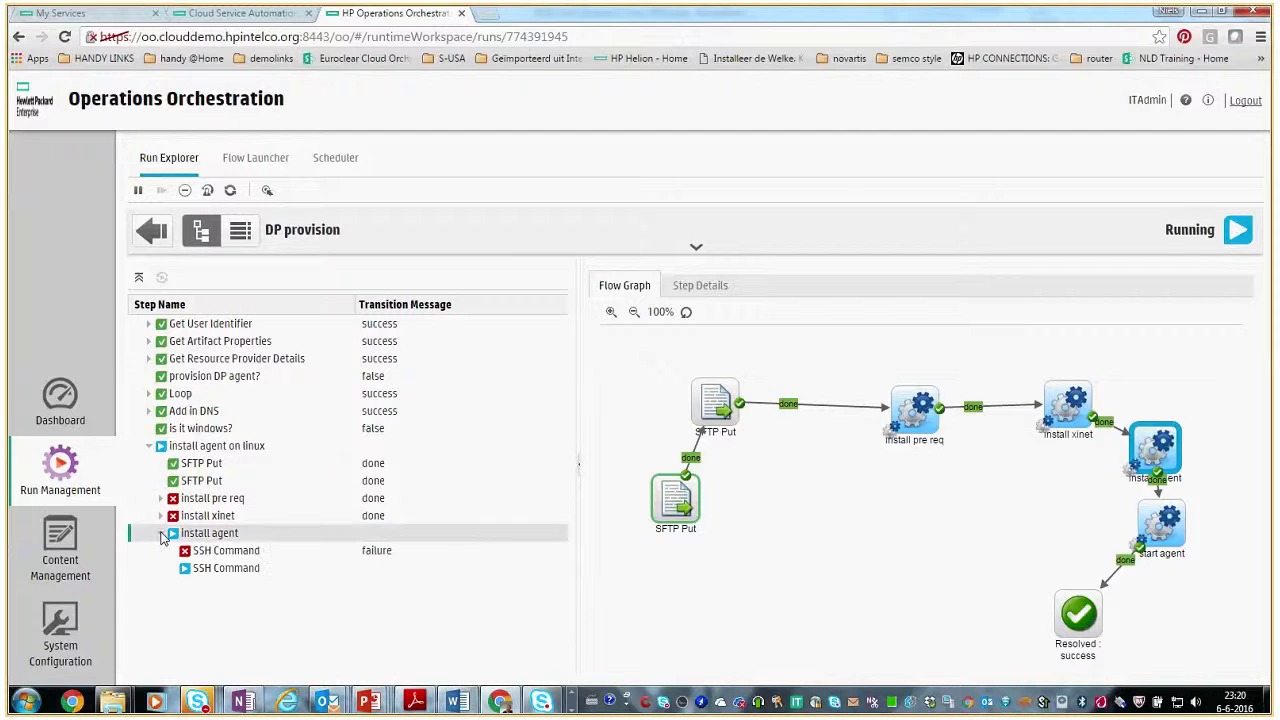
left_click(212, 553)
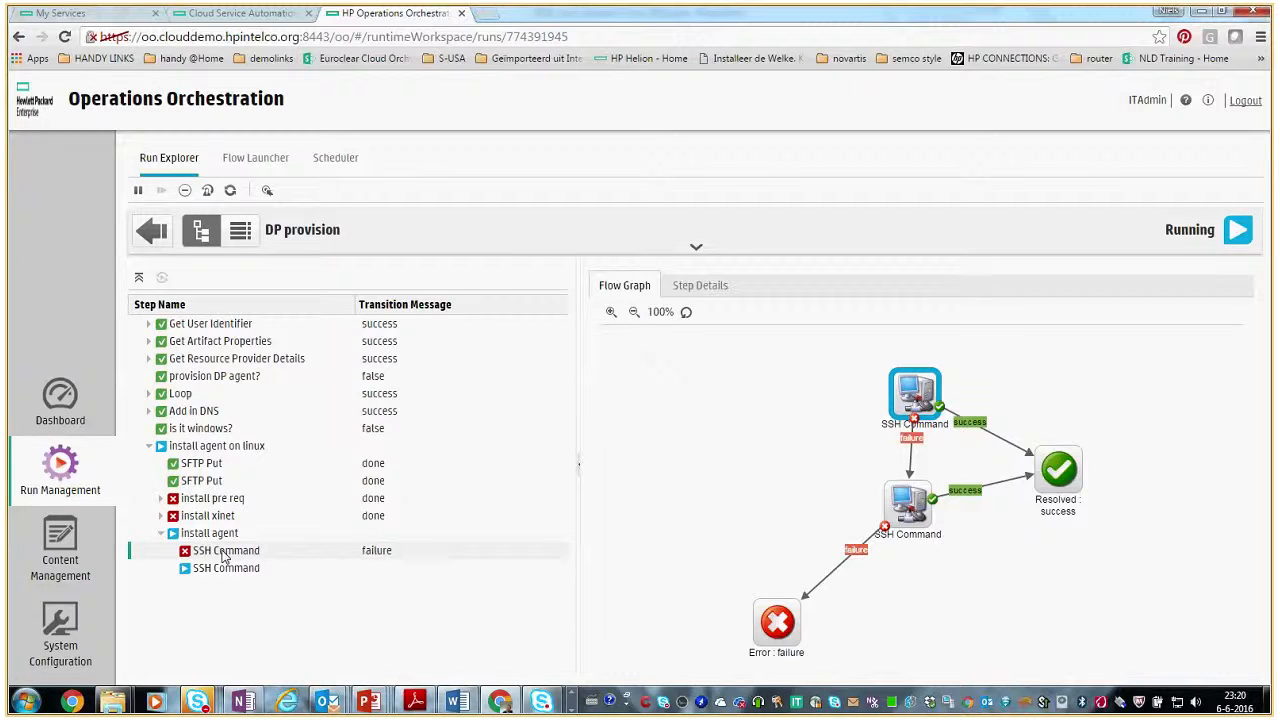
left_click(232, 570)
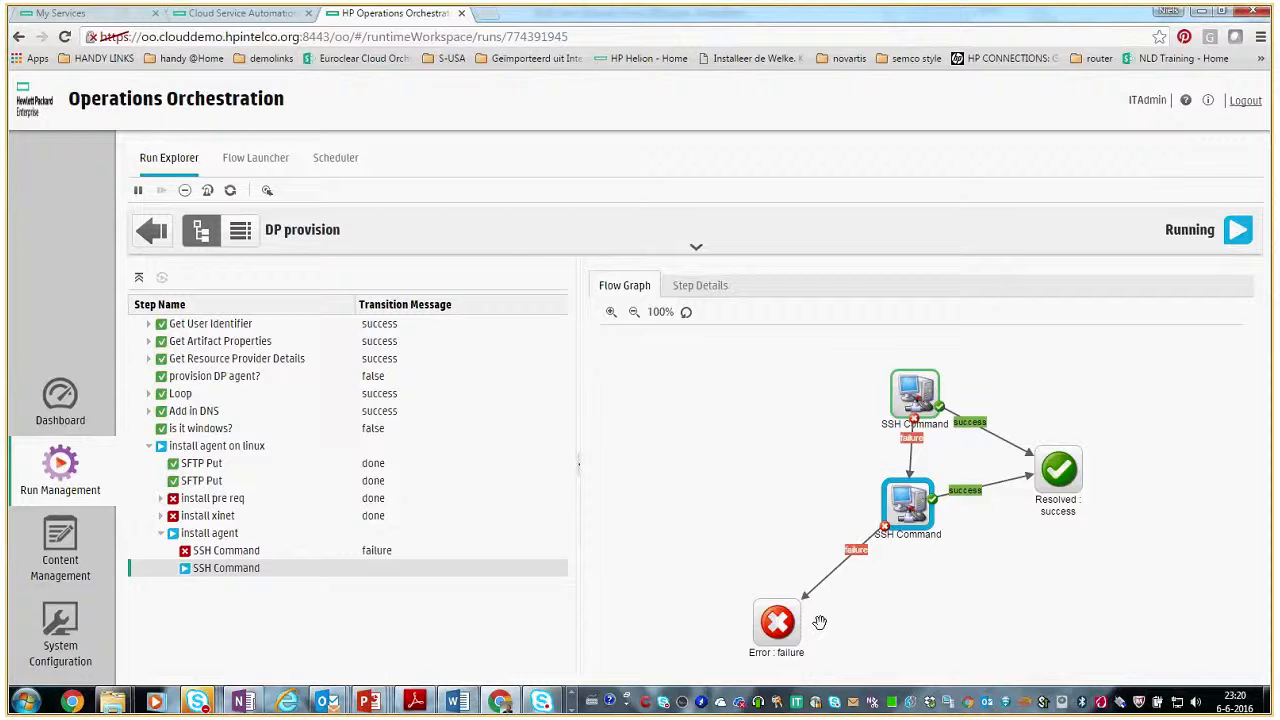
Examine the SSH Command's step details, reading through its inputs and highlighting the primary result text.
left_click(699, 288)
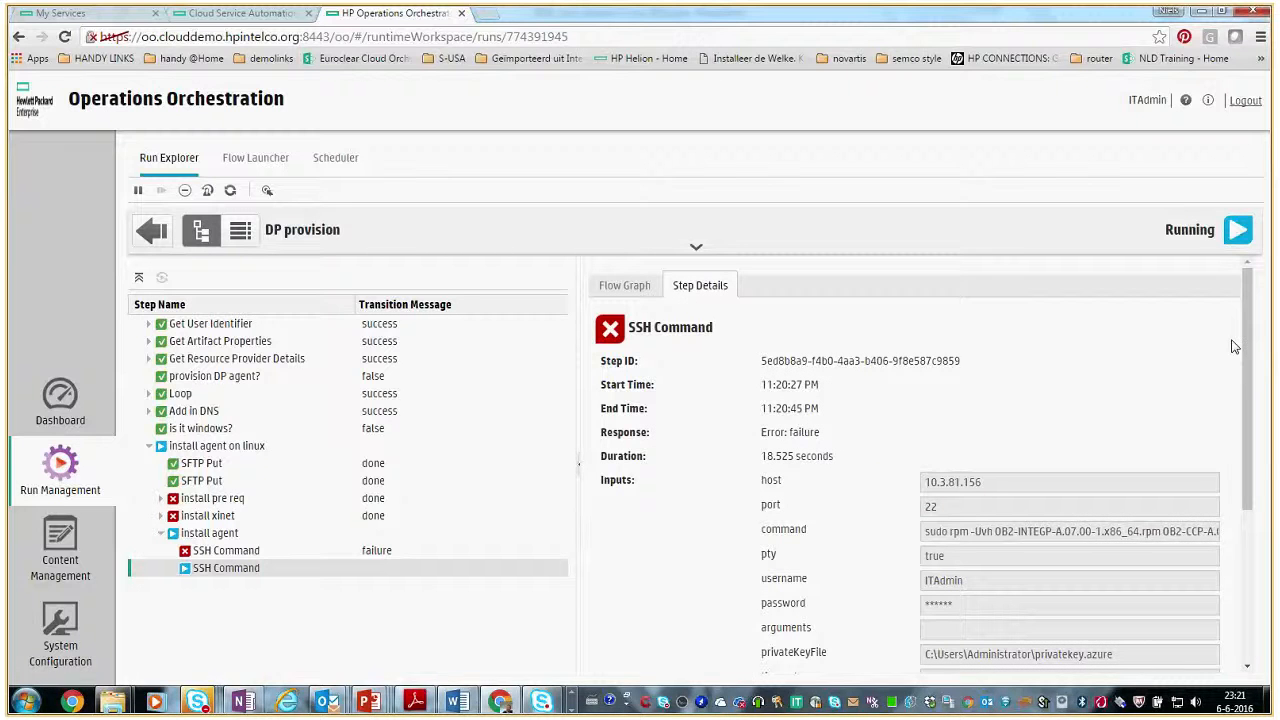
scroll(1240, 378, "down", 1)
left_click_drag(1240, 378, 1262, 572)
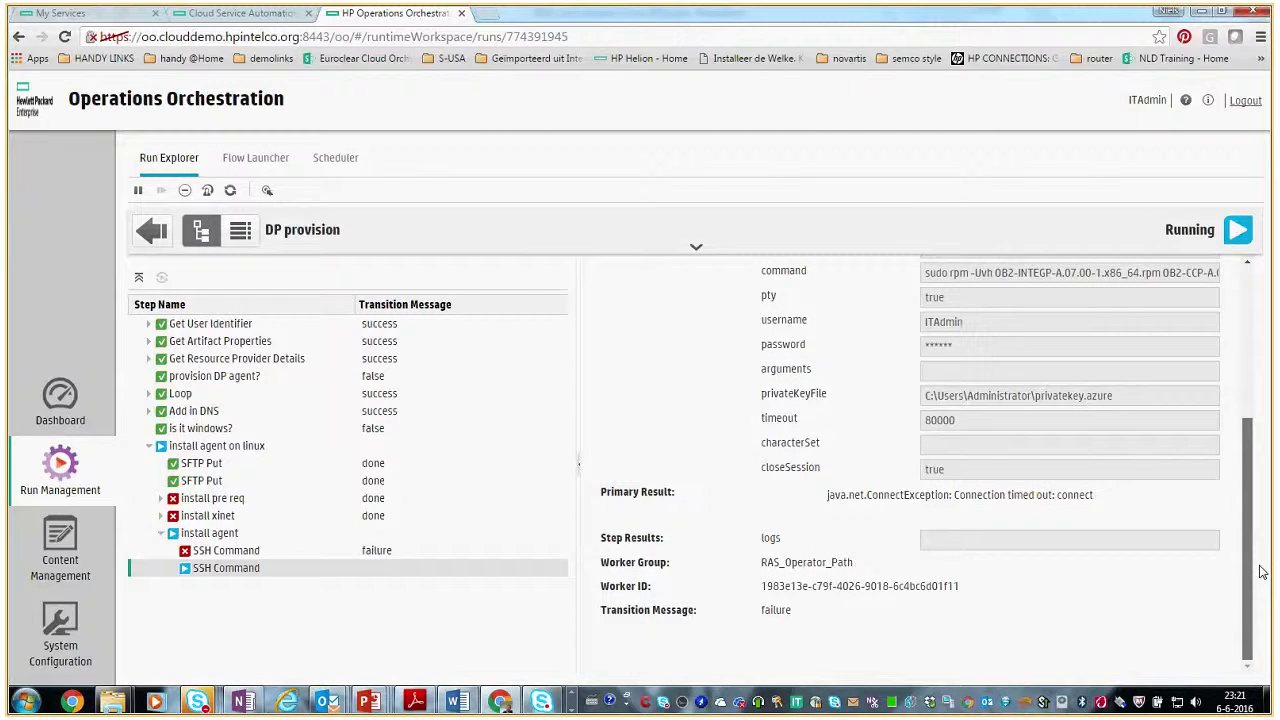
left_click_drag(1262, 572, 1236, 372)
scroll(1236, 372, "down", 3)
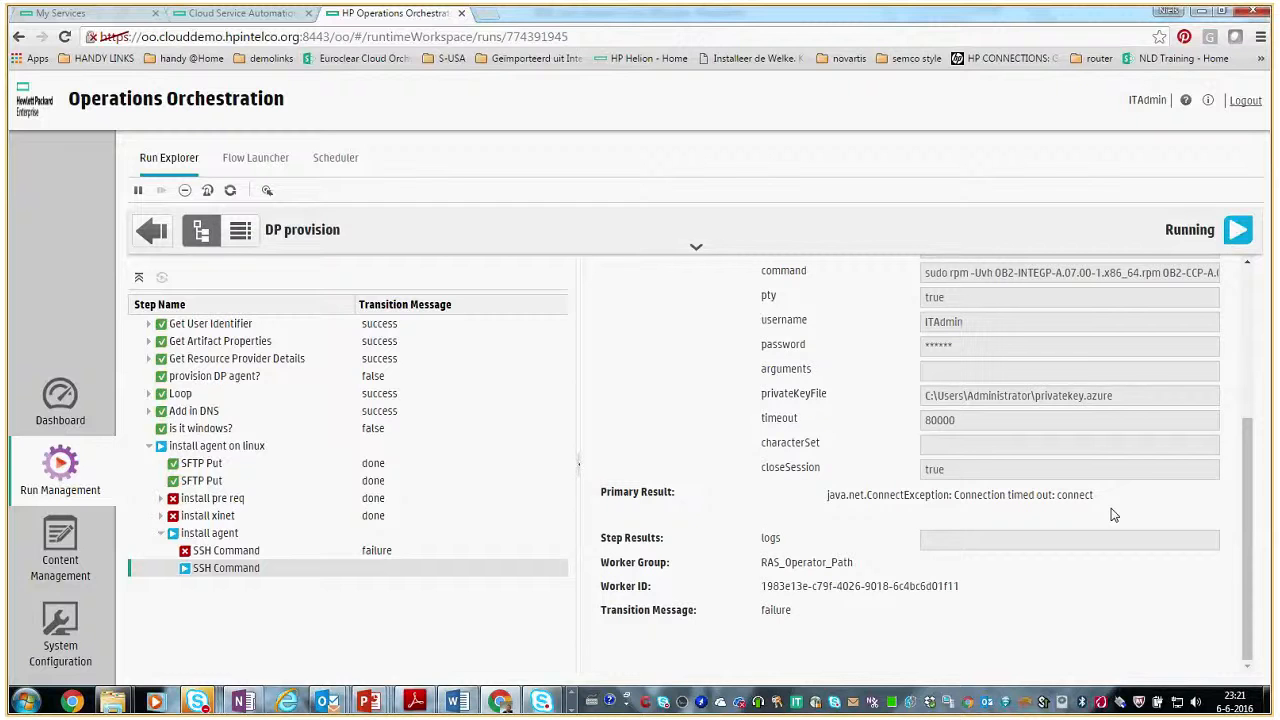
left_click_drag(1098, 497, 862, 500)
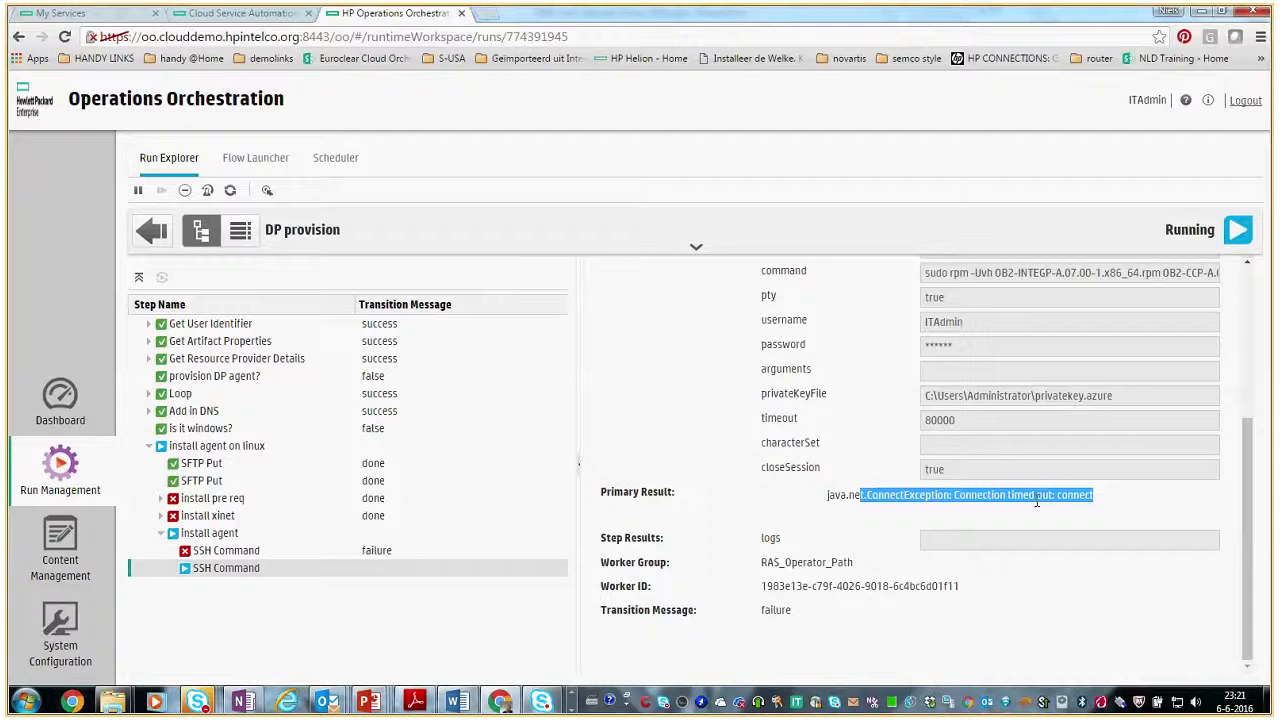
Reload the DP provision run to check its progress, and go back to the "my test vm" events in Cloud Service Automation.
left_click(150, 451)
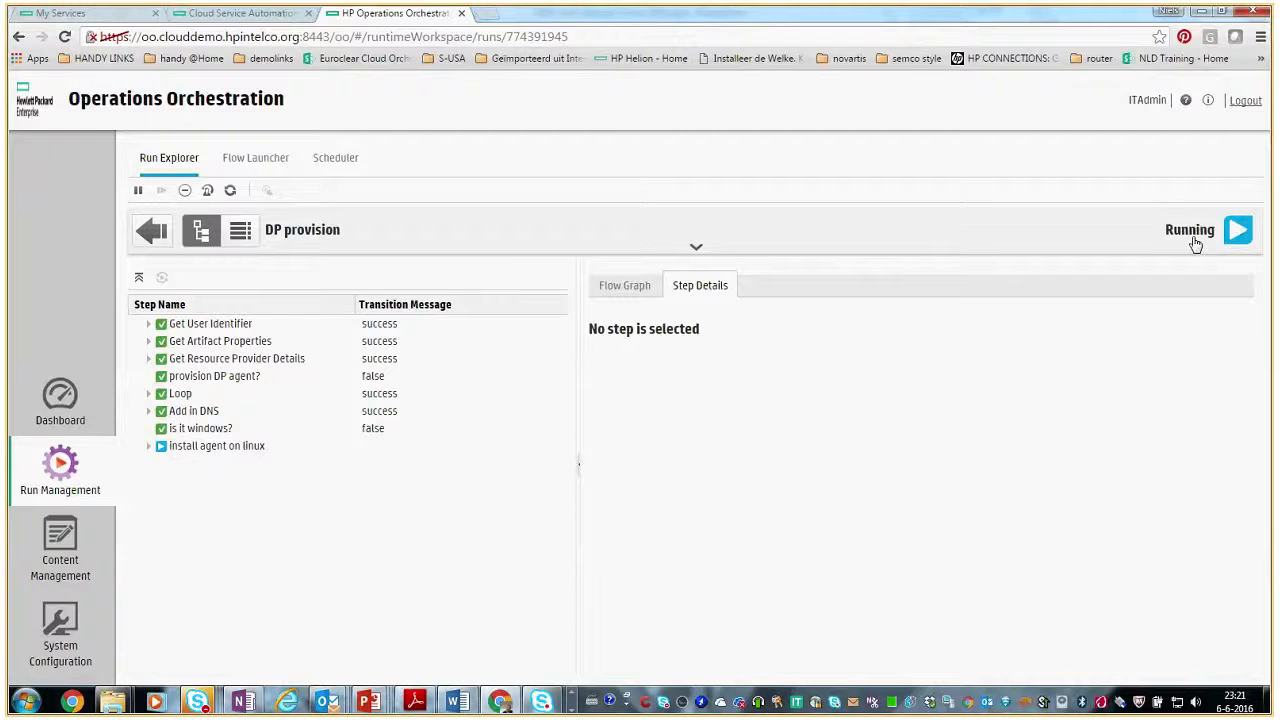
left_click(65, 36)
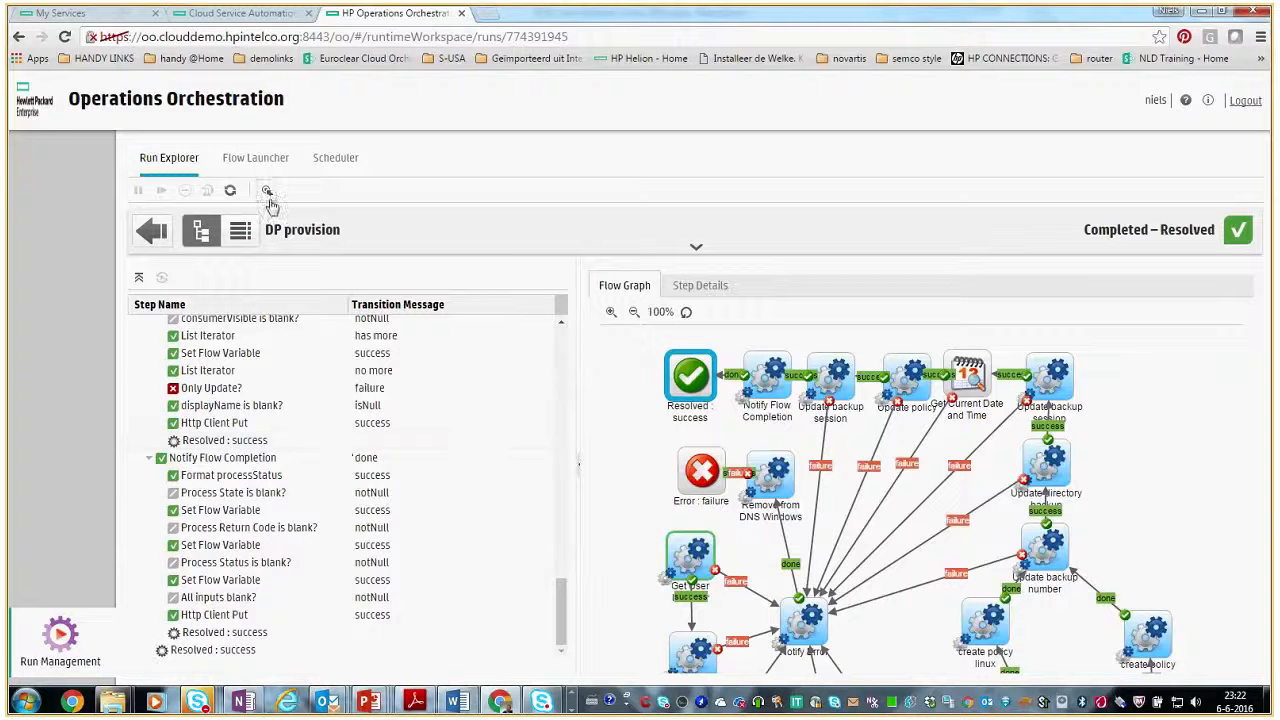
left_click(258, 20)
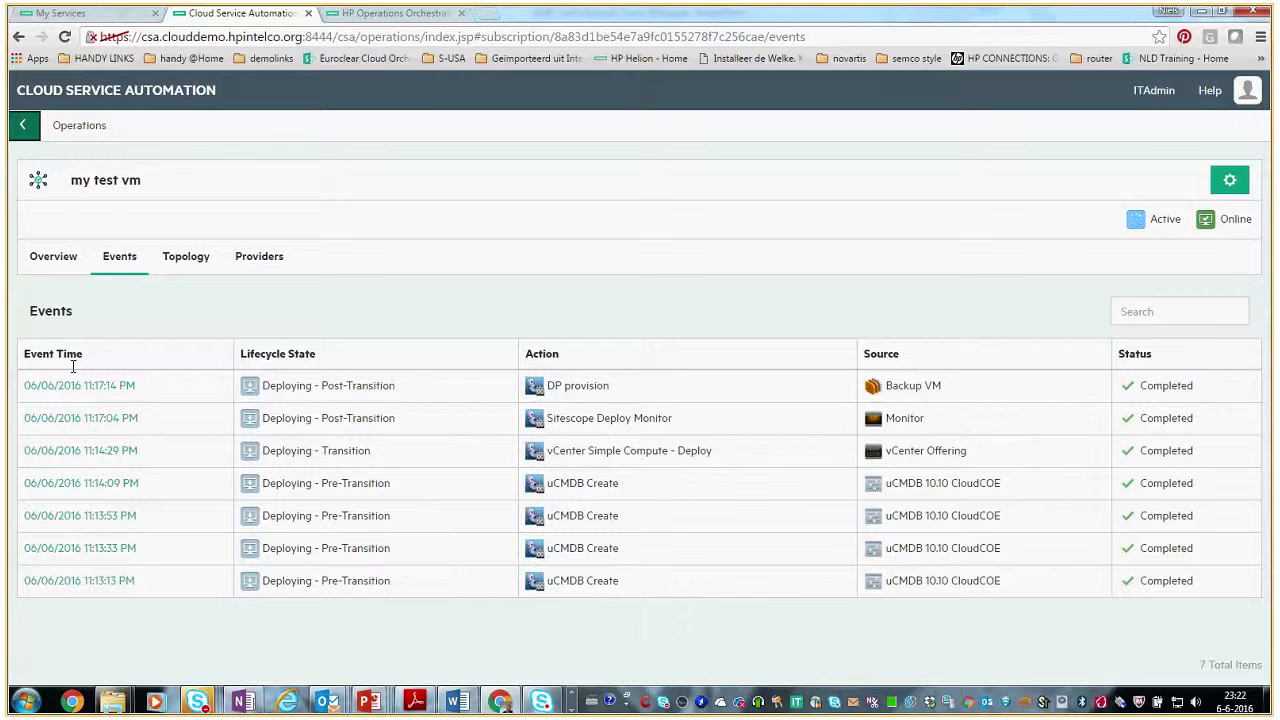
Check the "my test vm" overview in Cloud Service Automation, and switch to the service portal to reload its My Services page.
left_click(54, 262)
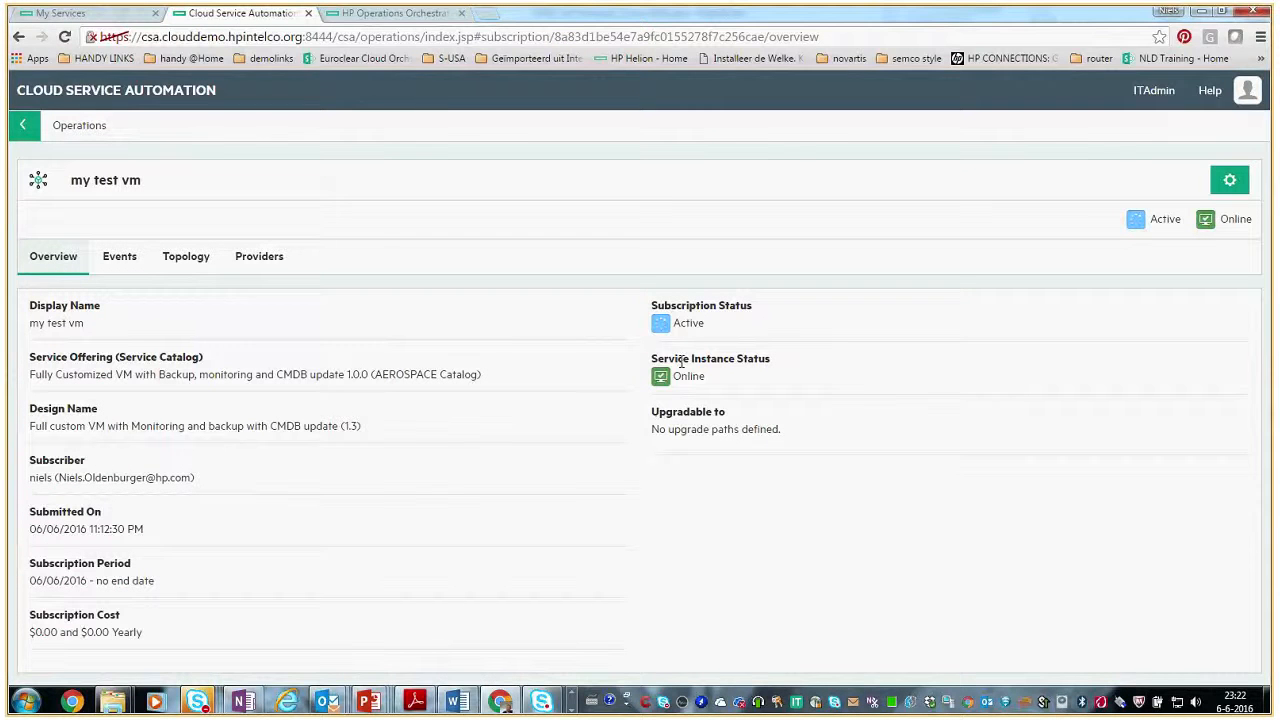
left_click(111, 16)
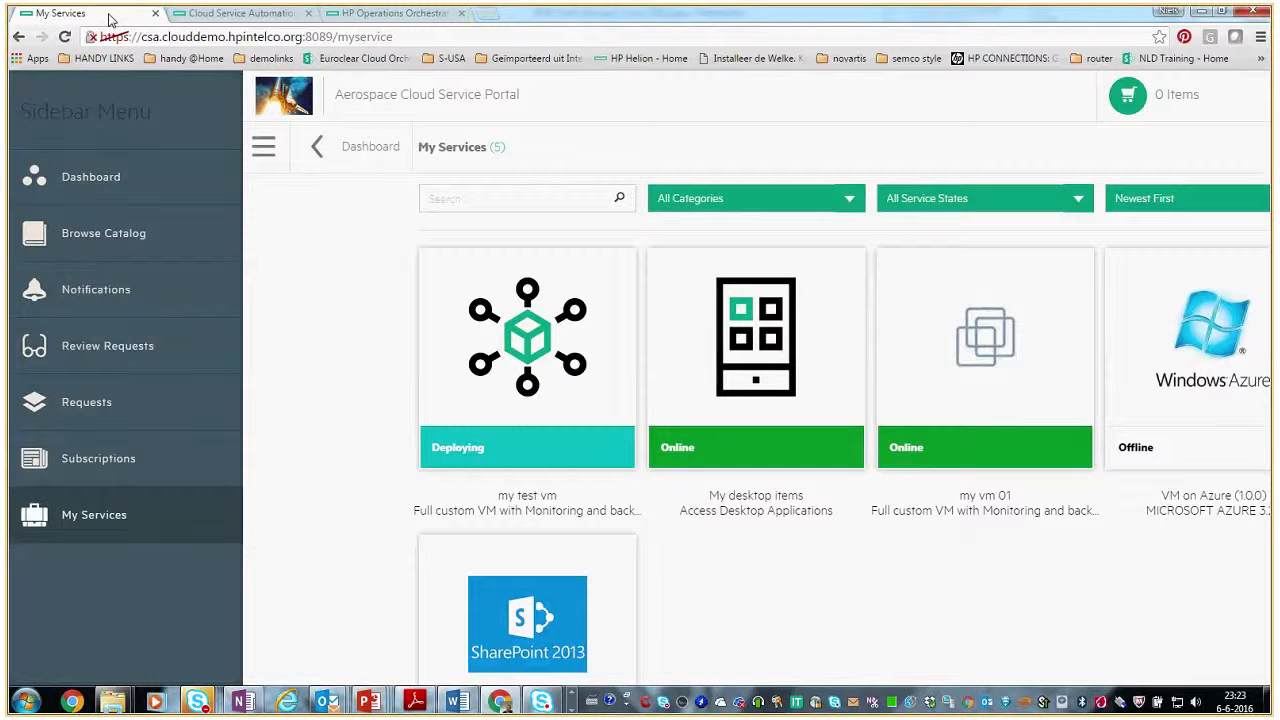
left_click(64, 37)
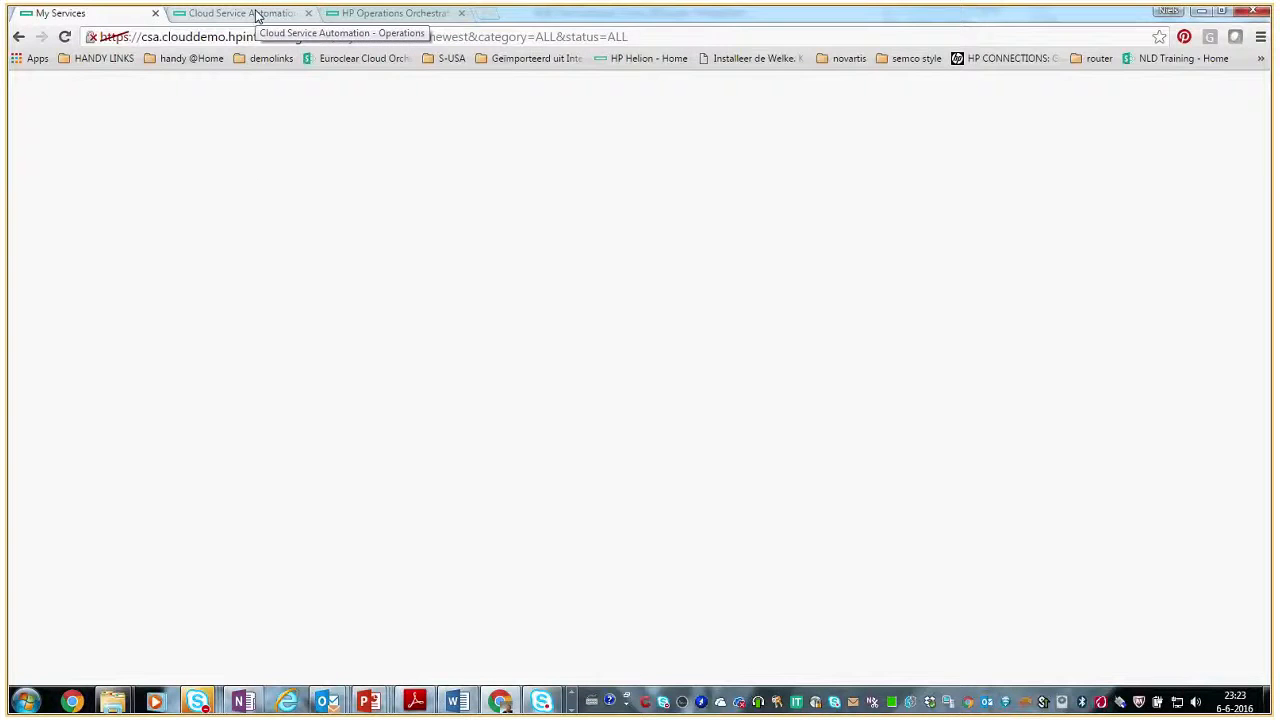
left_click(64, 36)
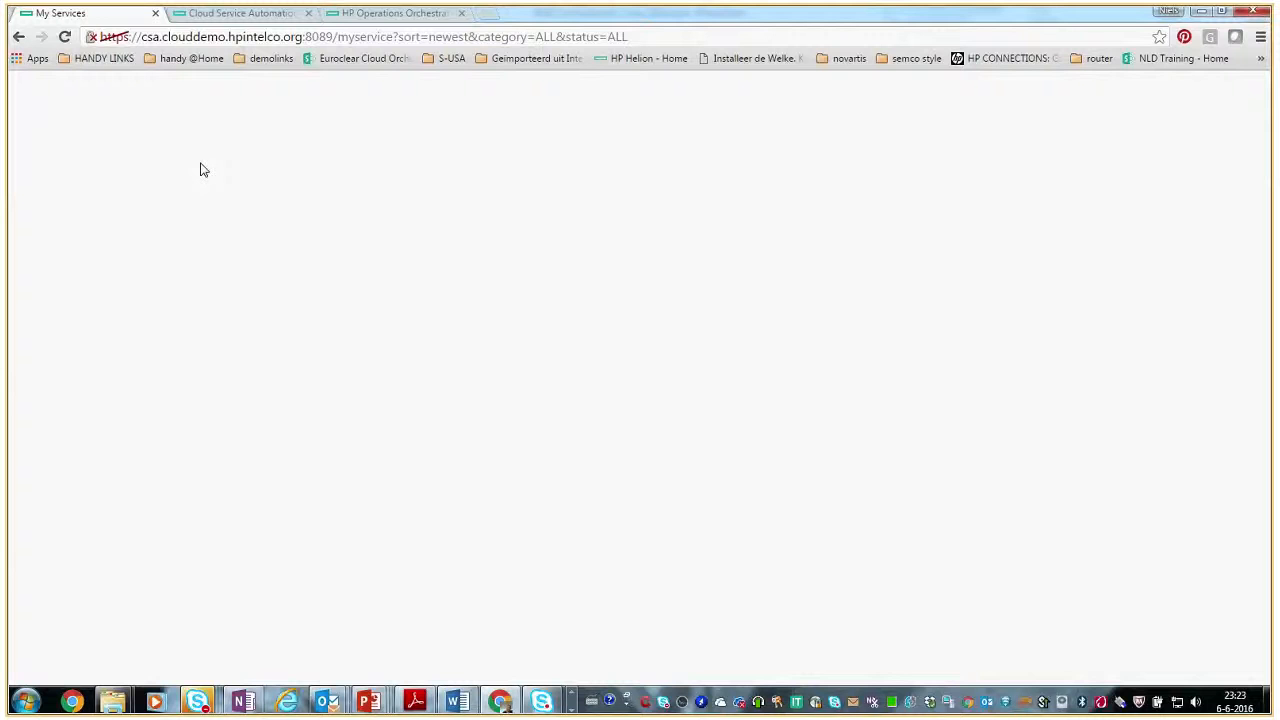
Go back to the subscriptions list in Cloud Service Automation, and switch to the DP provision run in Operations Orchestration.
left_click(246, 15)
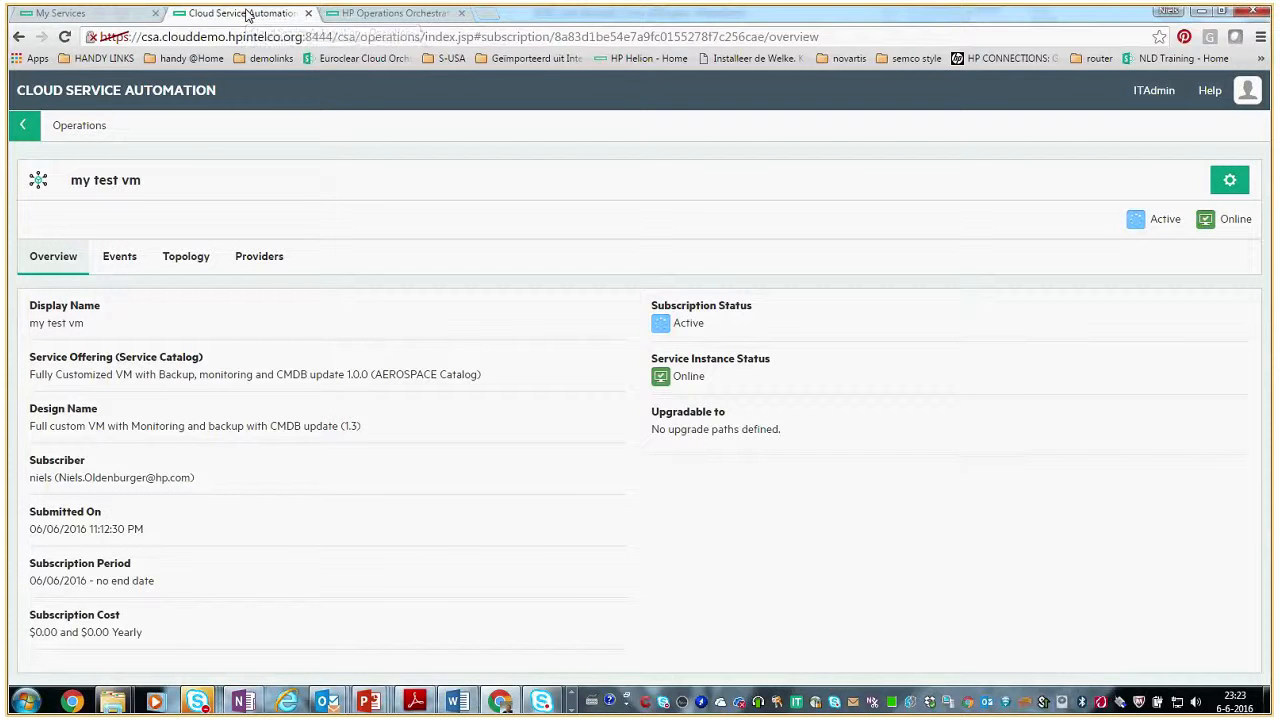
left_click(25, 132)
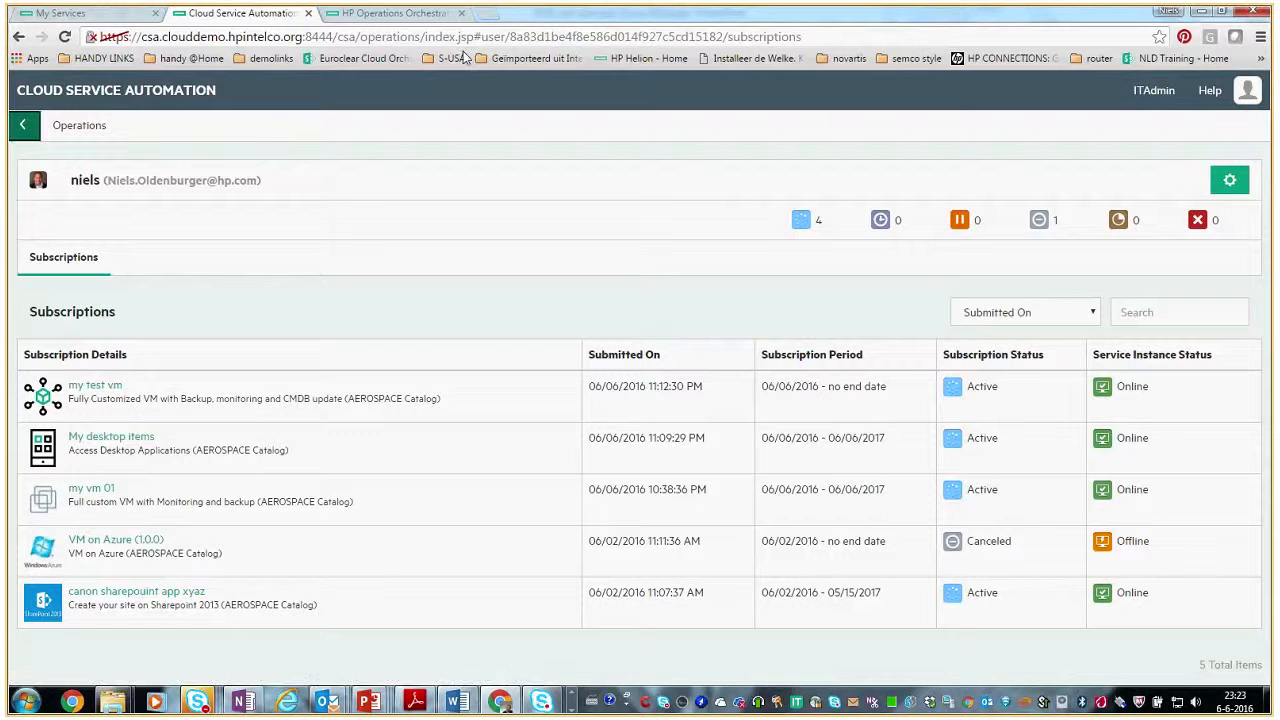
left_click(395, 14)
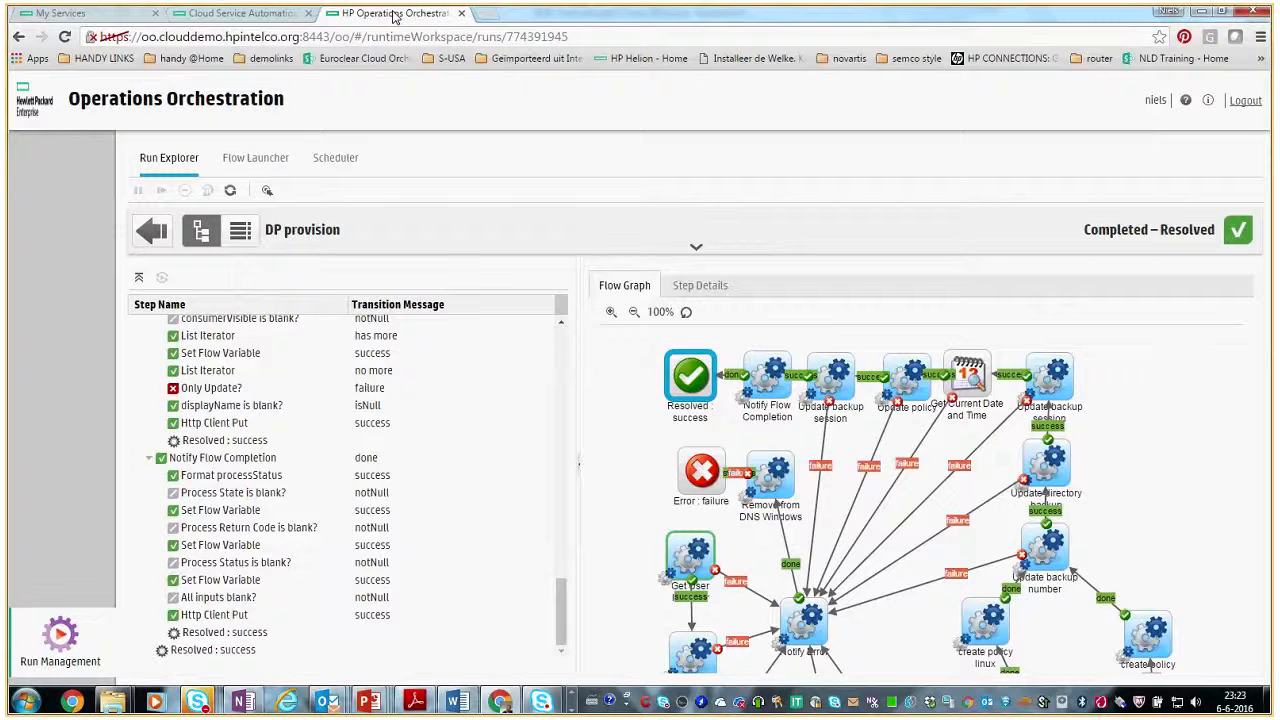
Reload the blank My Services page, and reopen the Aerospace portal through the bookmarked CCOE demo reference architecture page.
left_click(125, 18)
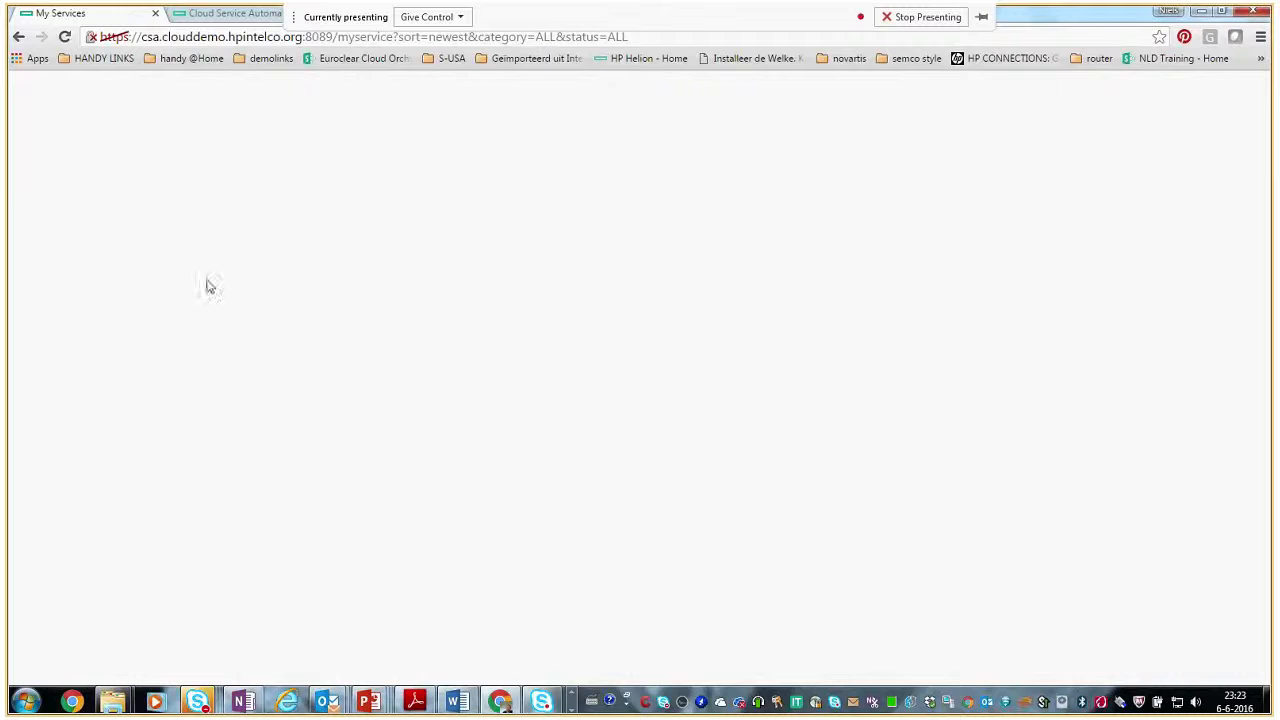
left_click(64, 37)
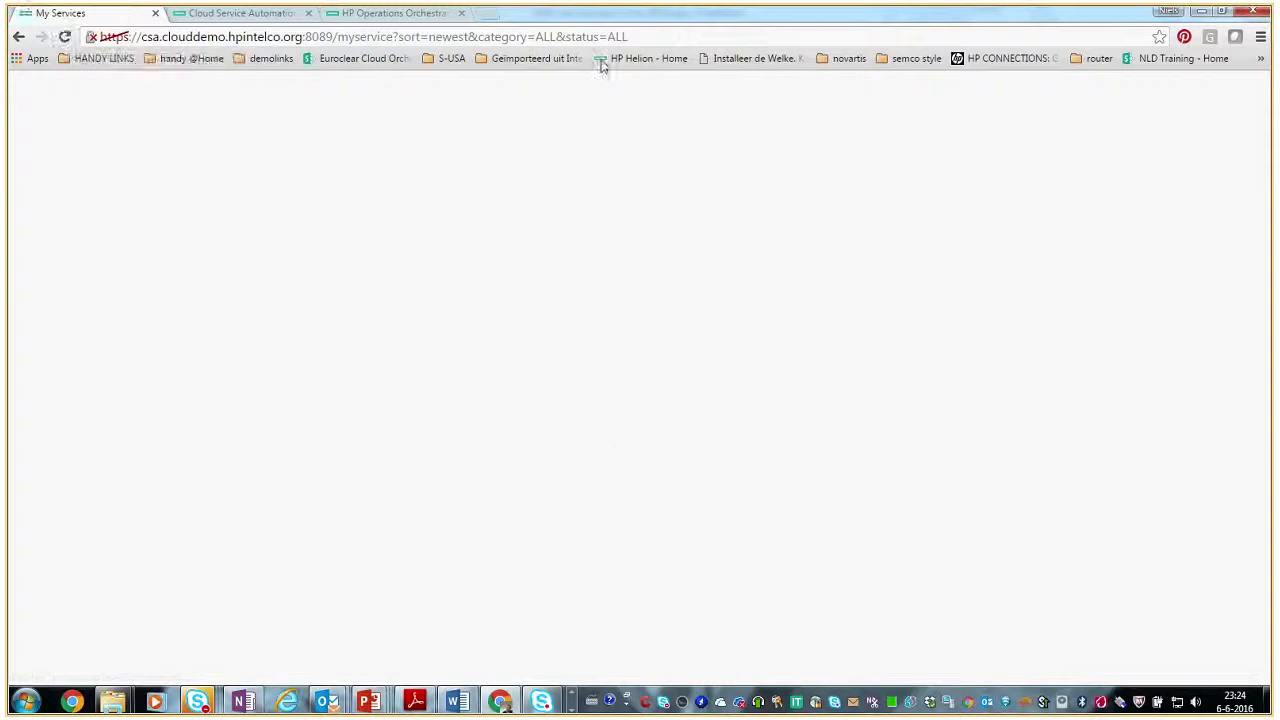
left_click(666, 37)
key("ctrl+a")
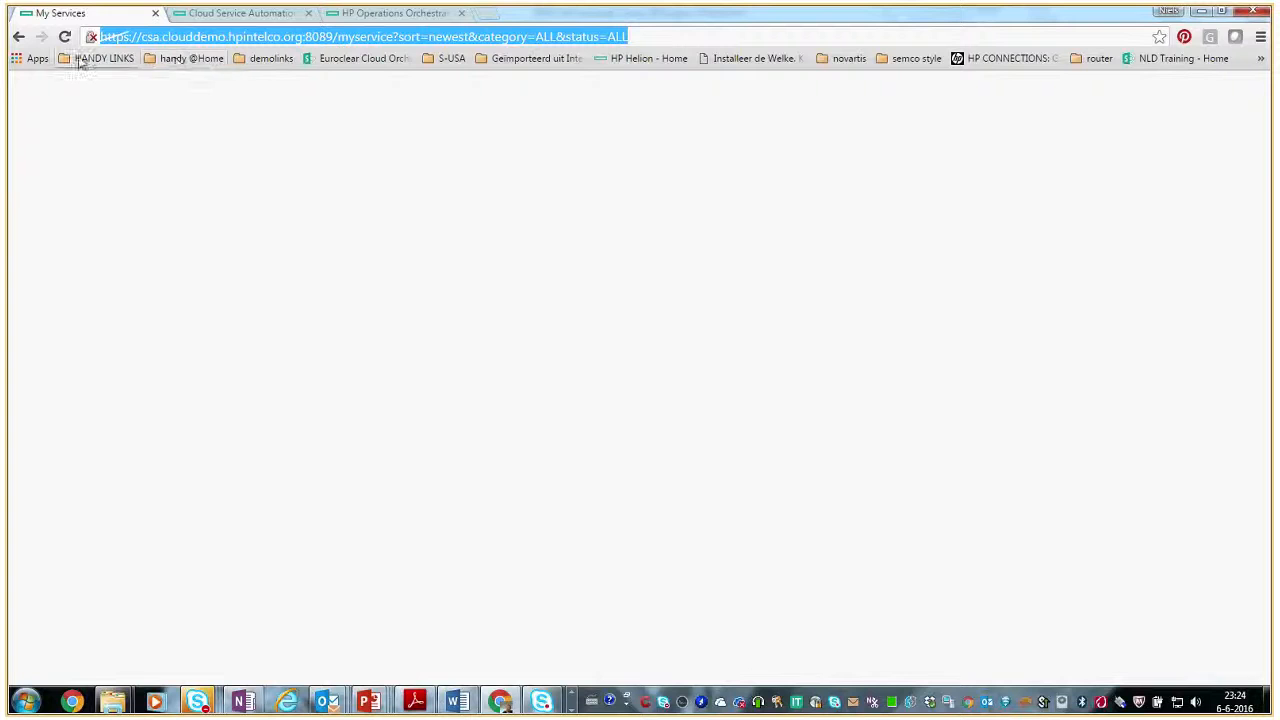
left_click(176, 62)
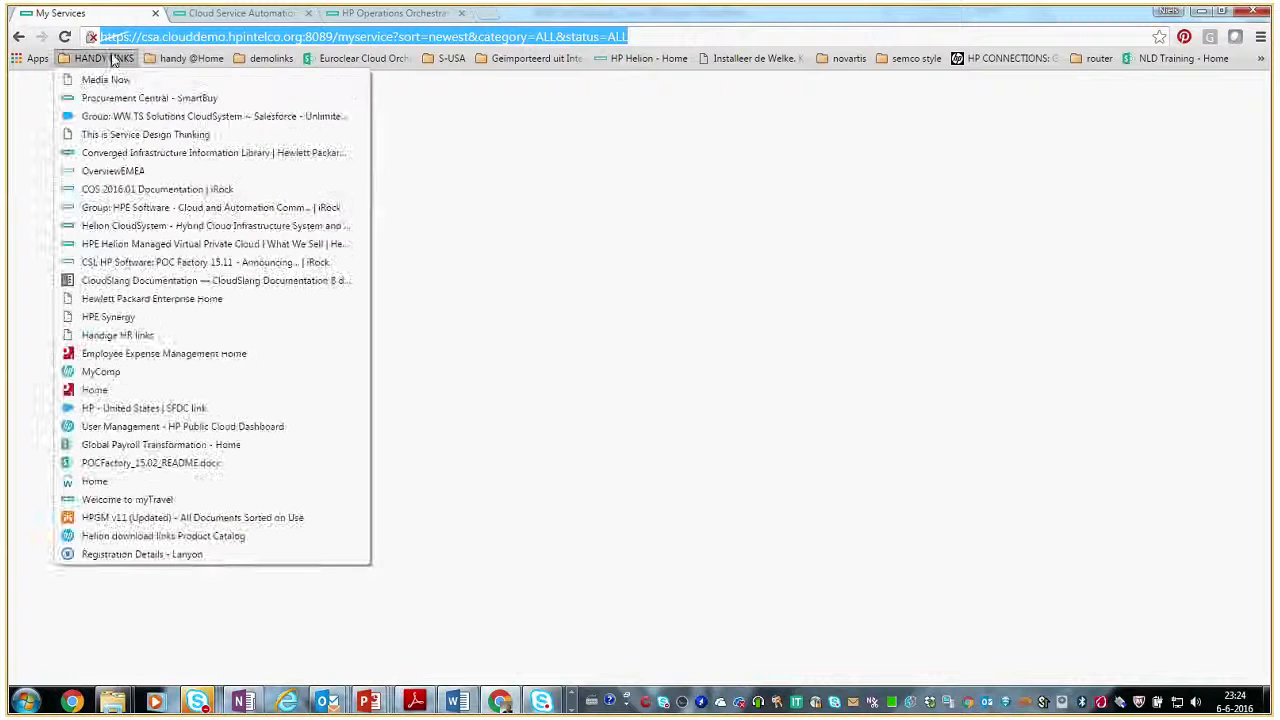
mouse_move(265, 62)
left_click(300, 79)
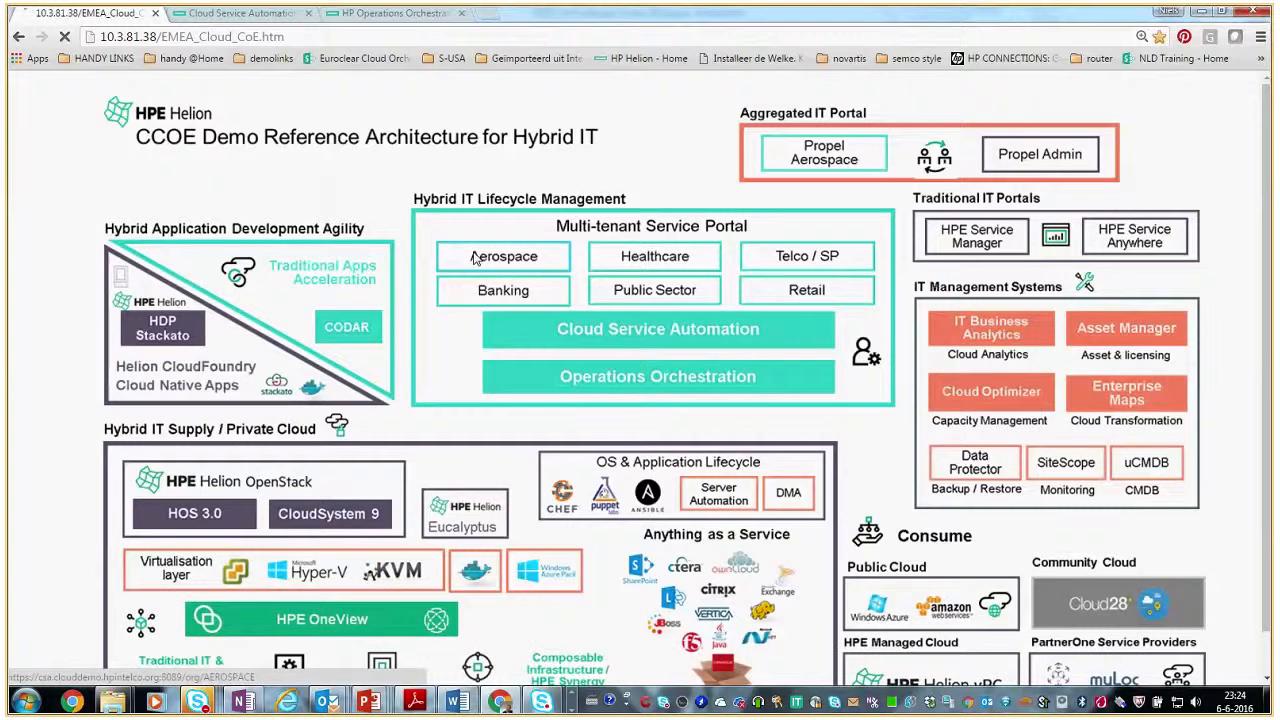
left_click(476, 258)
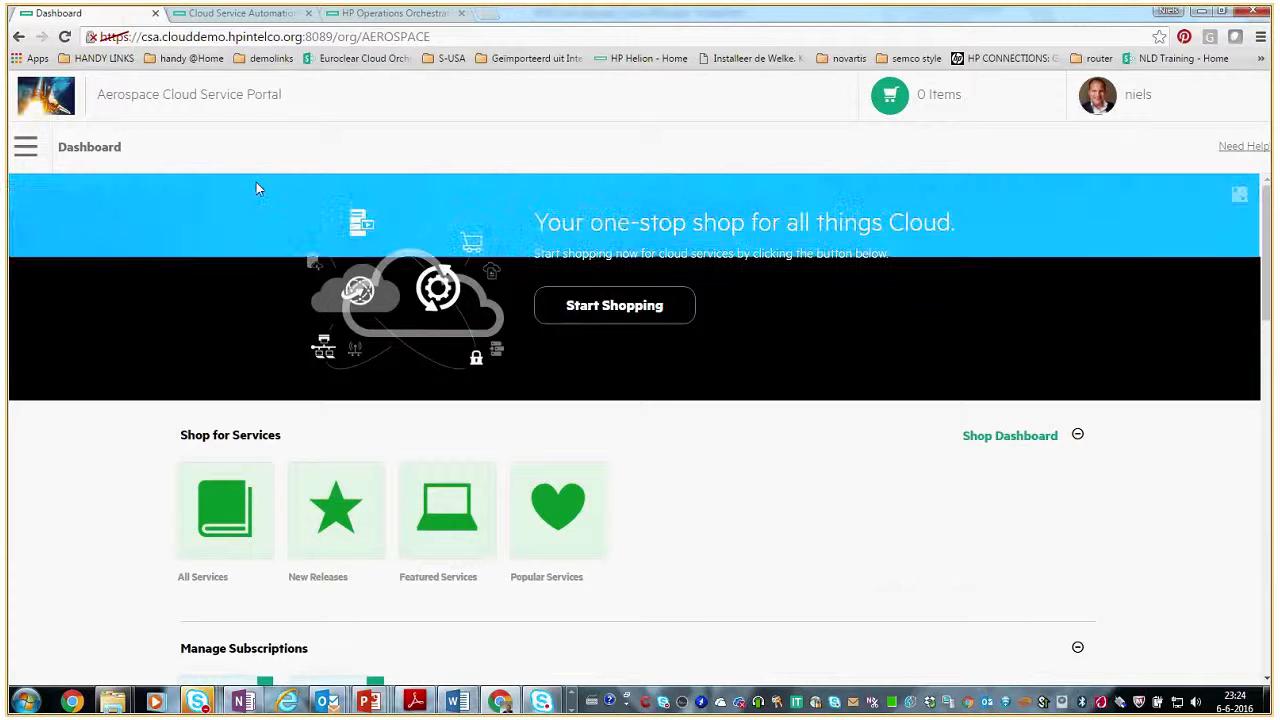
Open the "my test vm" subscription from the portal's subscriptions list and view its linked service.
left_click(25, 147)
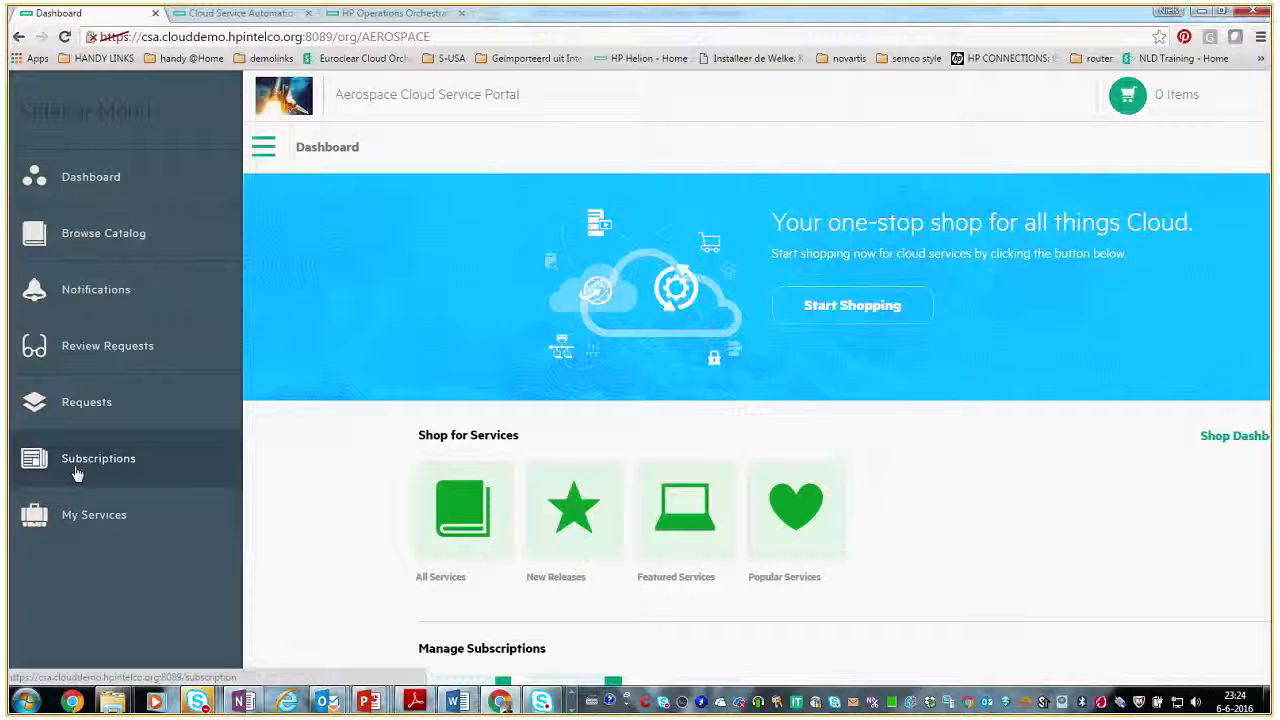
left_click(78, 466)
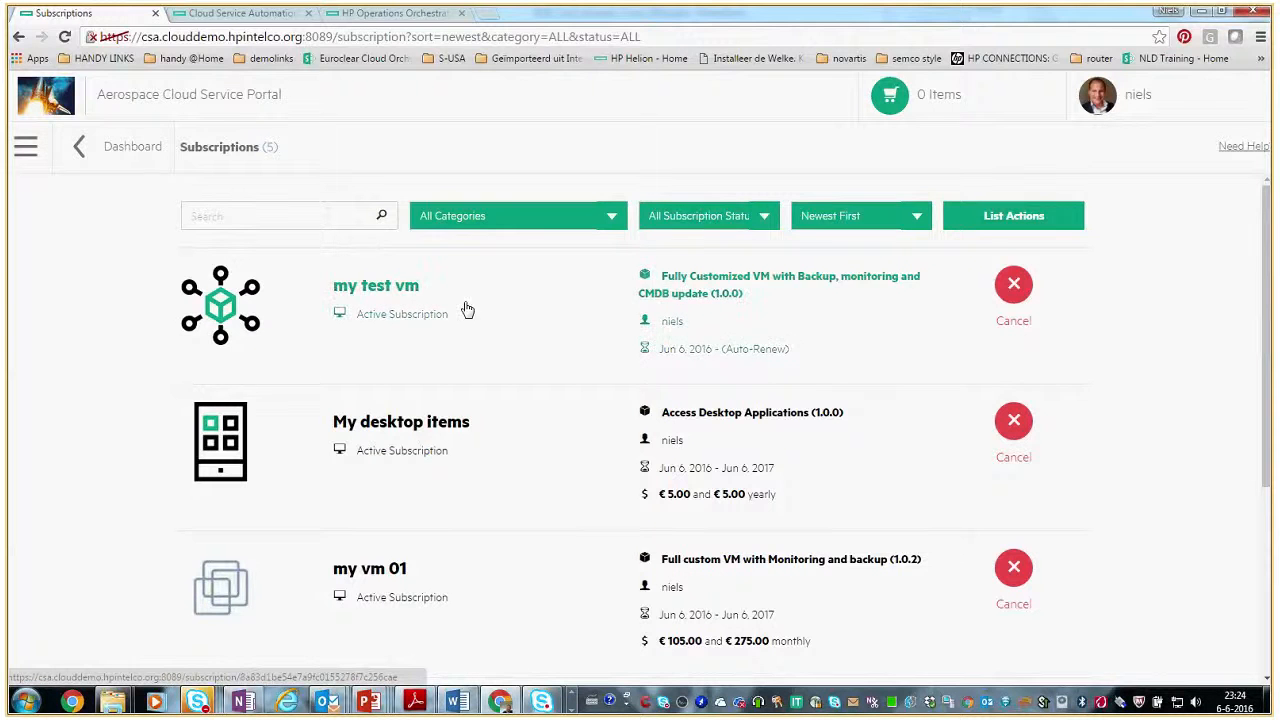
left_click(431, 322)
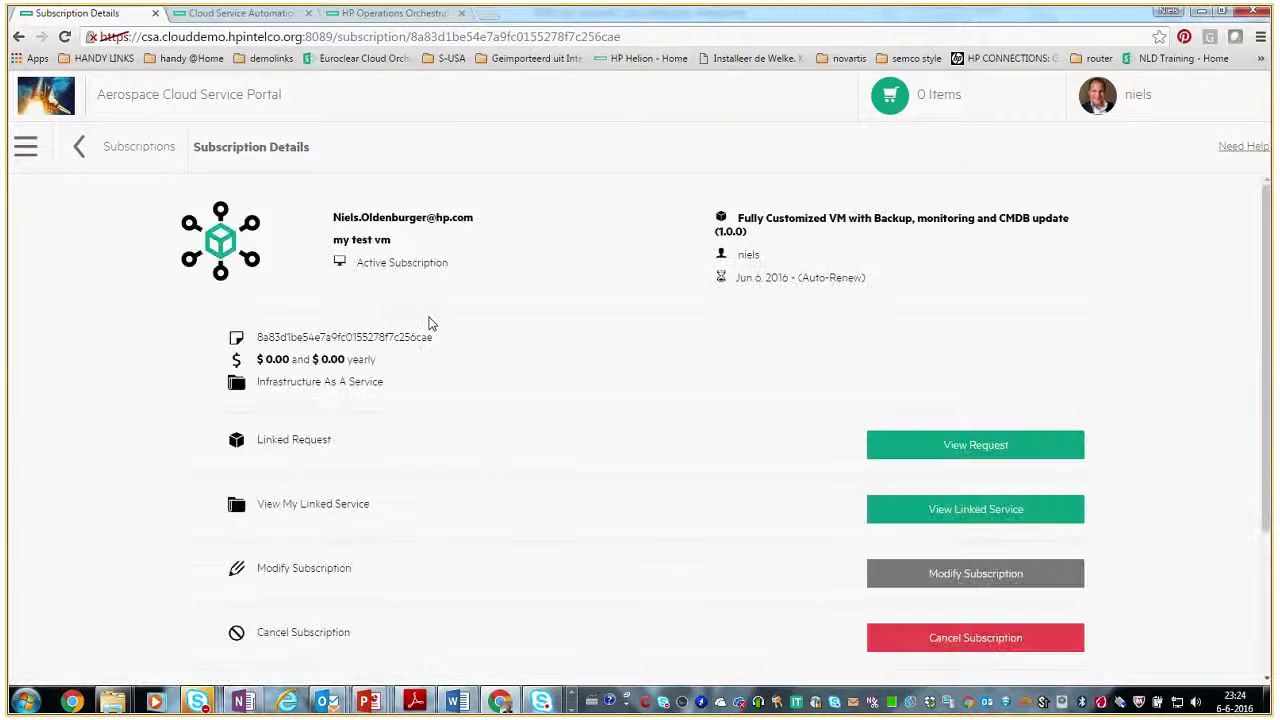
left_click(958, 522)
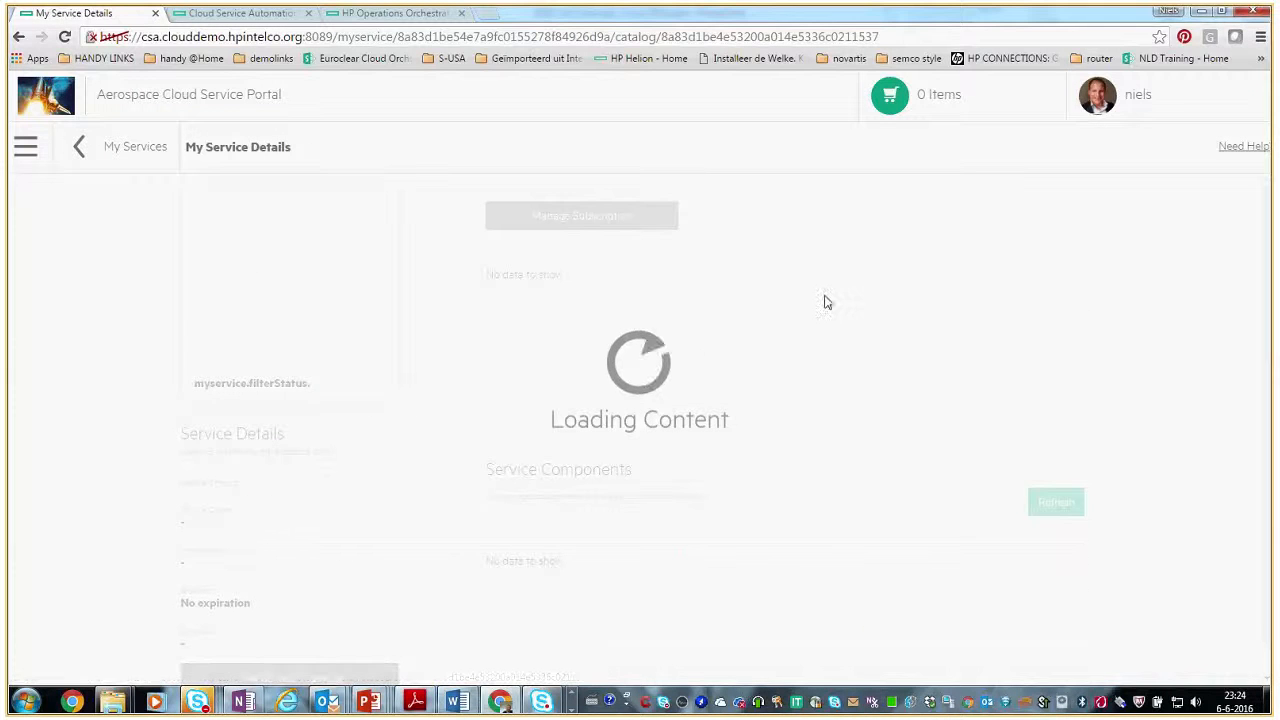
Review the service components of "my test vm" and the actions available for its server, and go back to My Services.
scroll(883, 514, "down", 3)
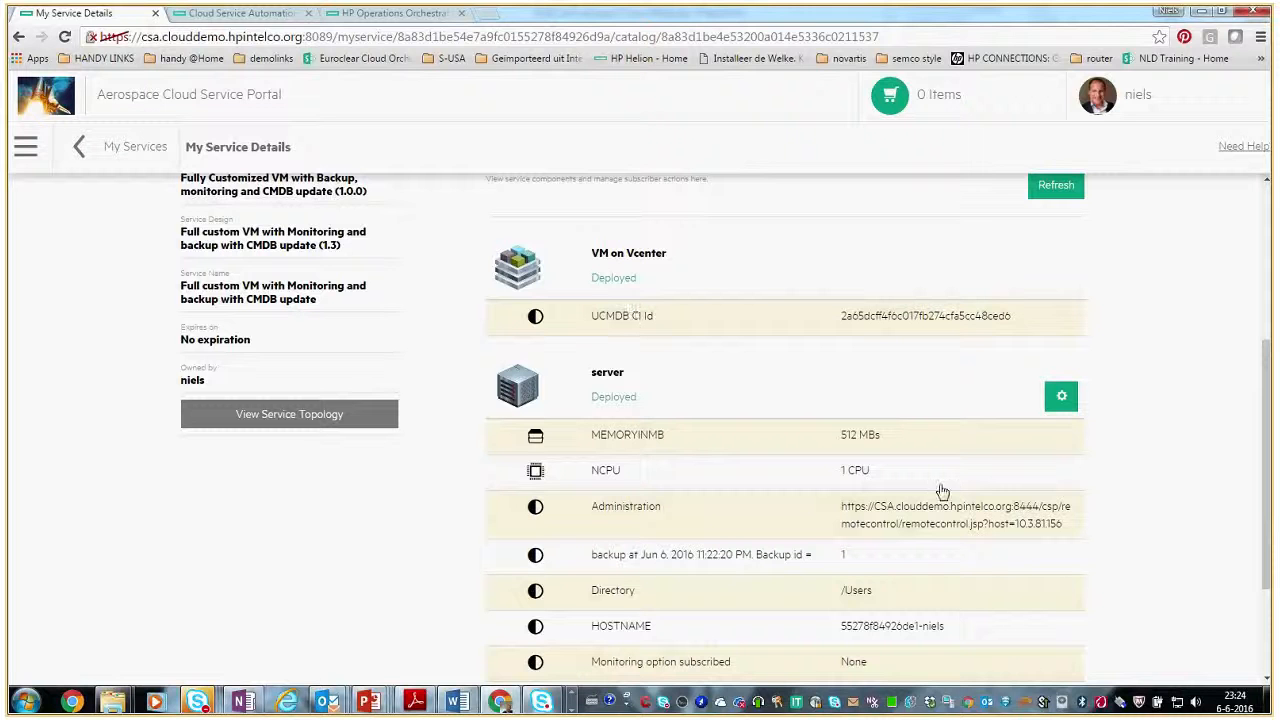
left_click(1061, 397)
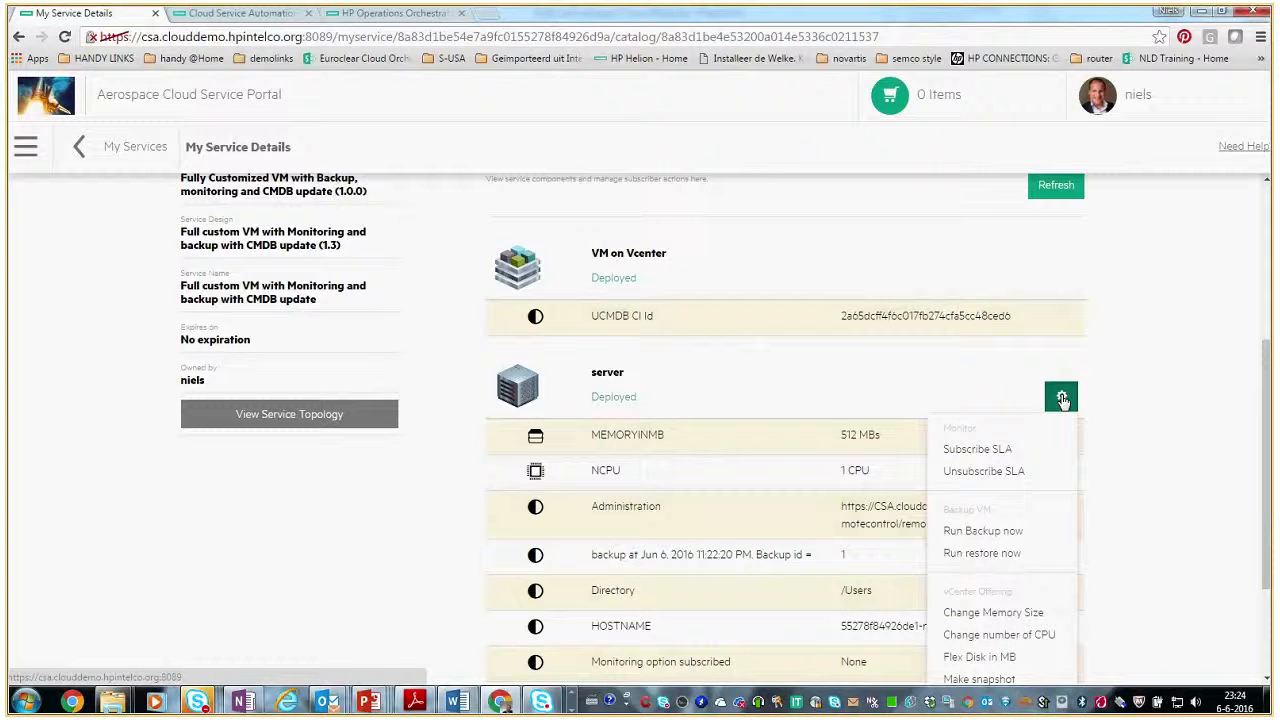
scroll(1030, 370, "down", 2)
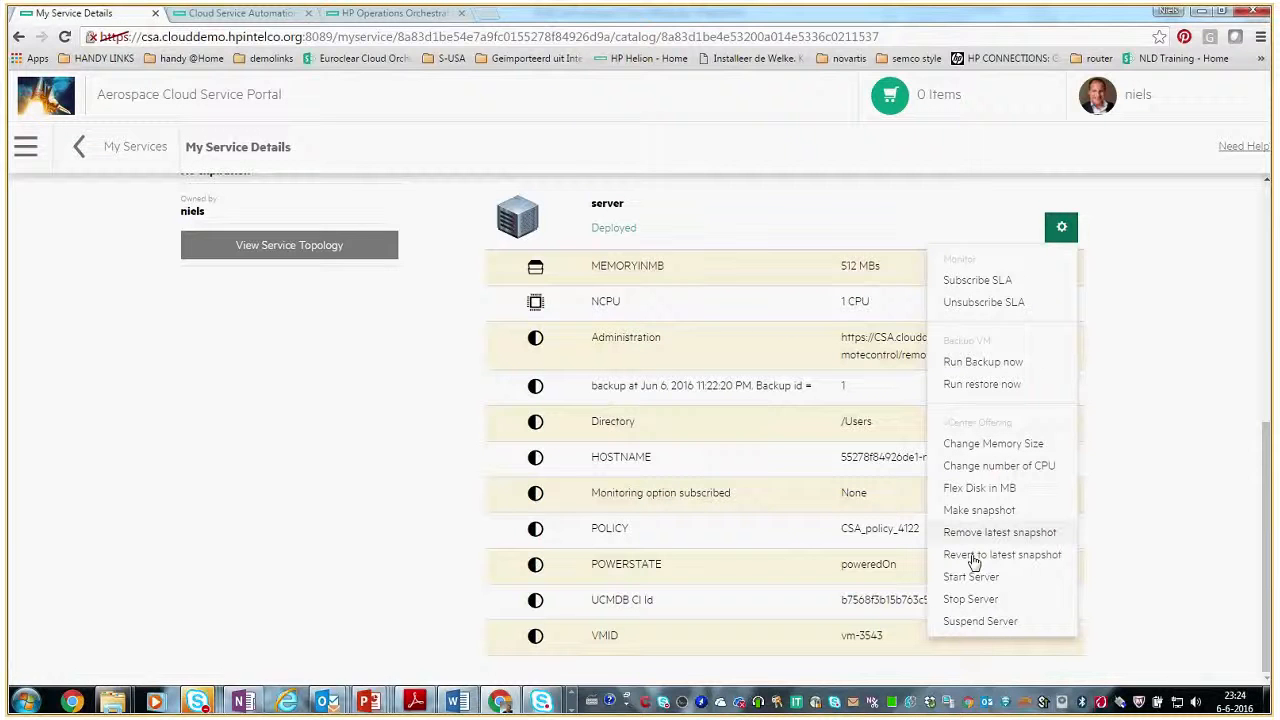
left_click(979, 488)
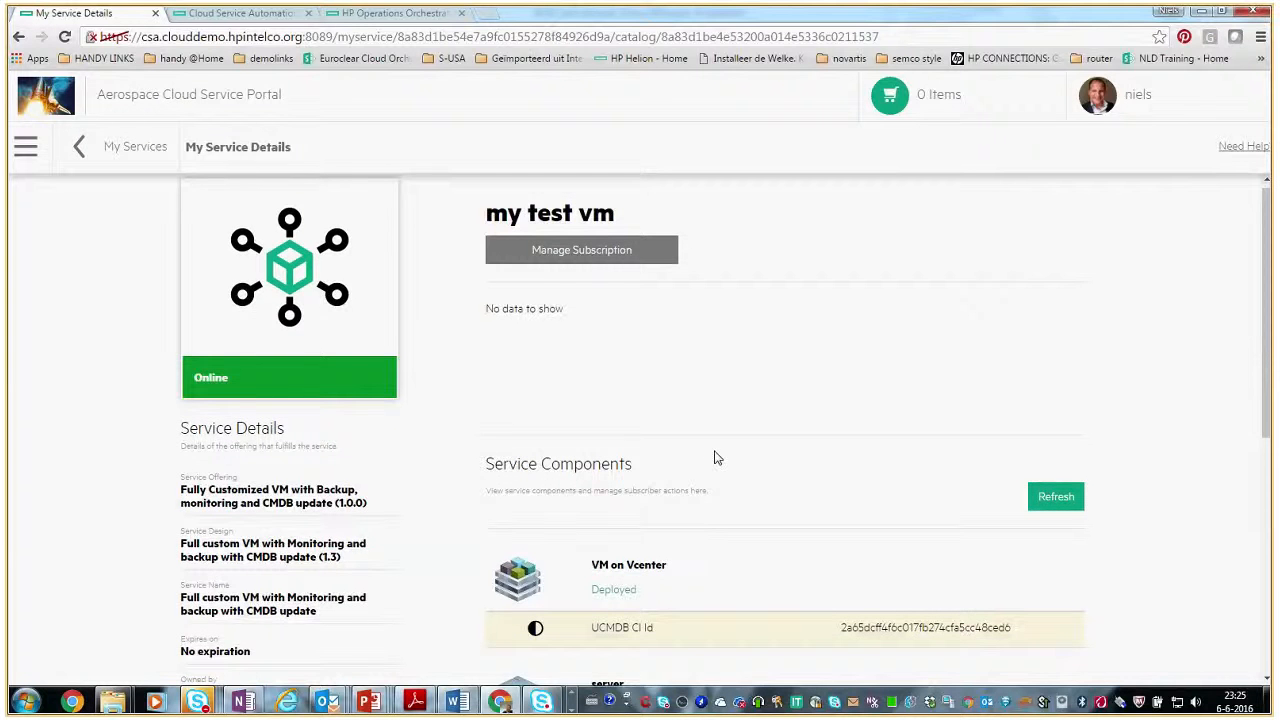
scroll(715, 458, "down", 3)
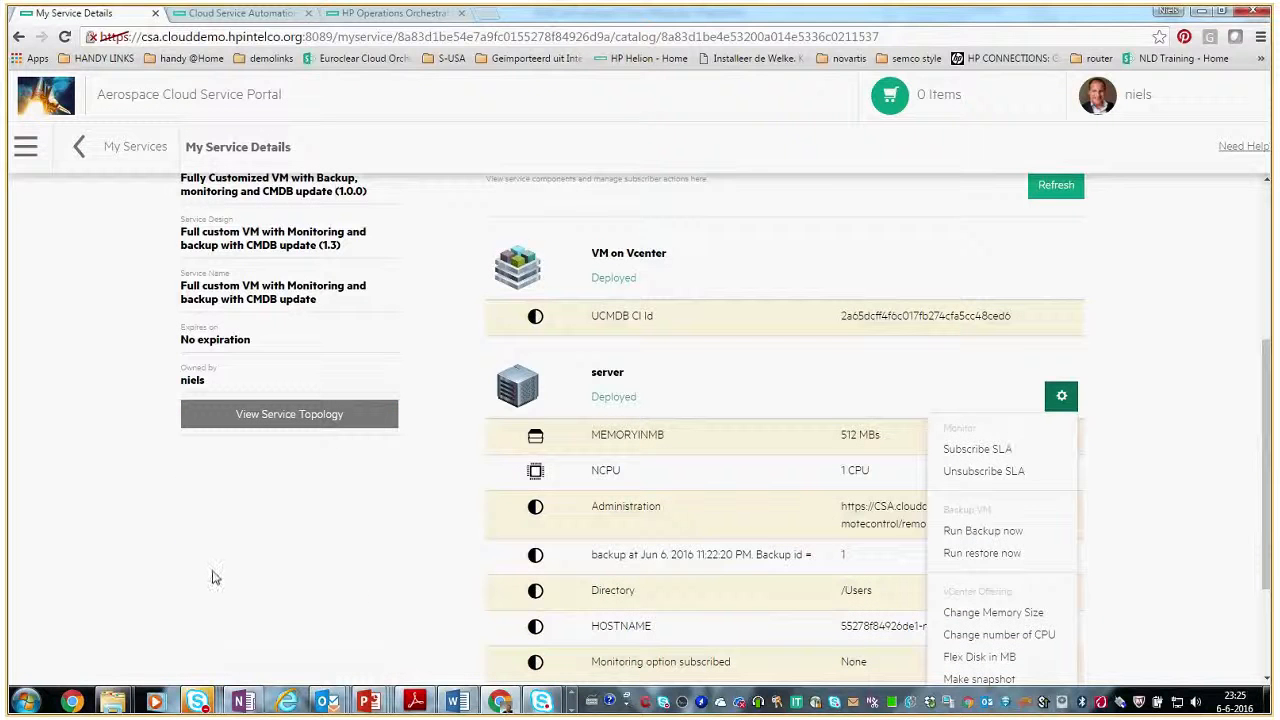
scroll(110, 420, "up", 3)
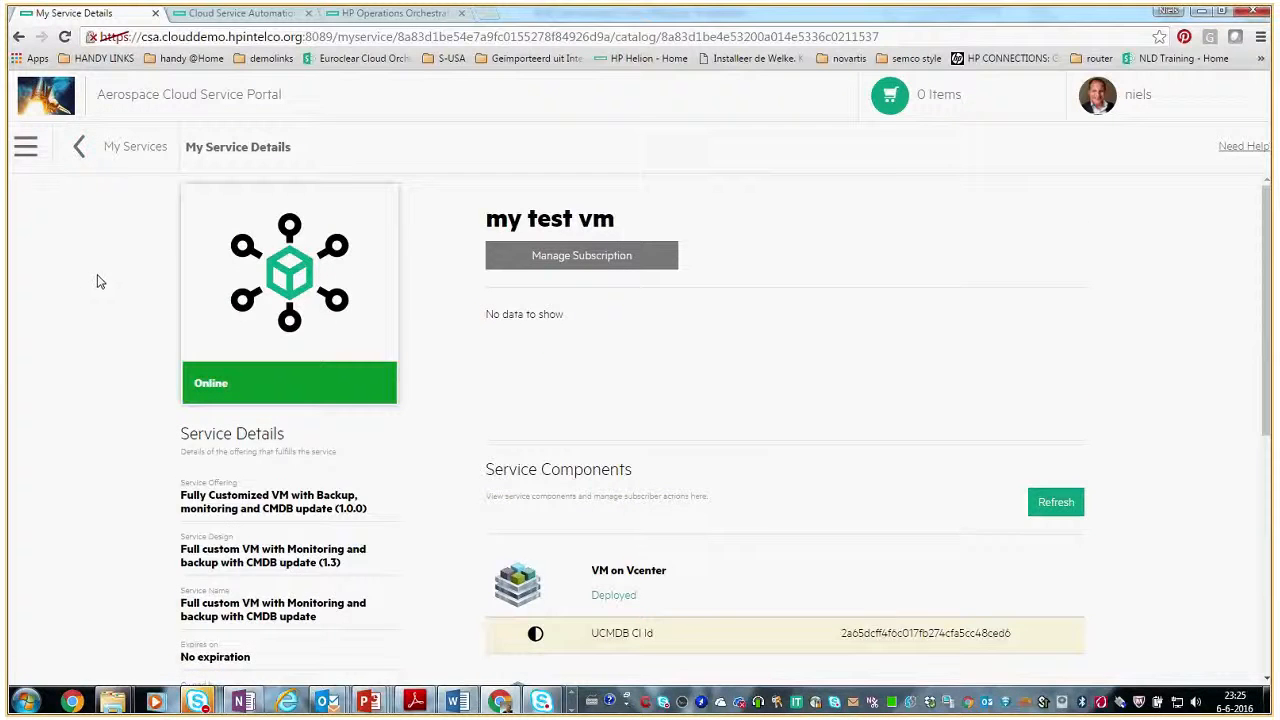
left_click(78, 151)
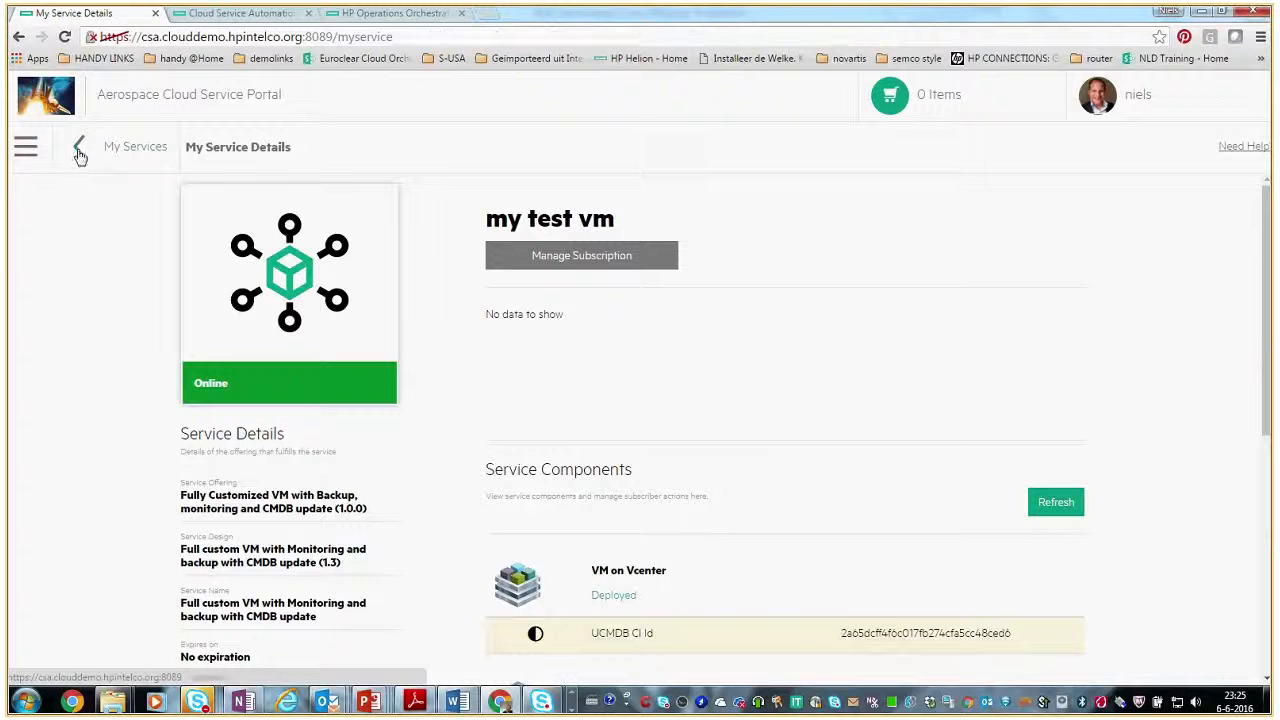